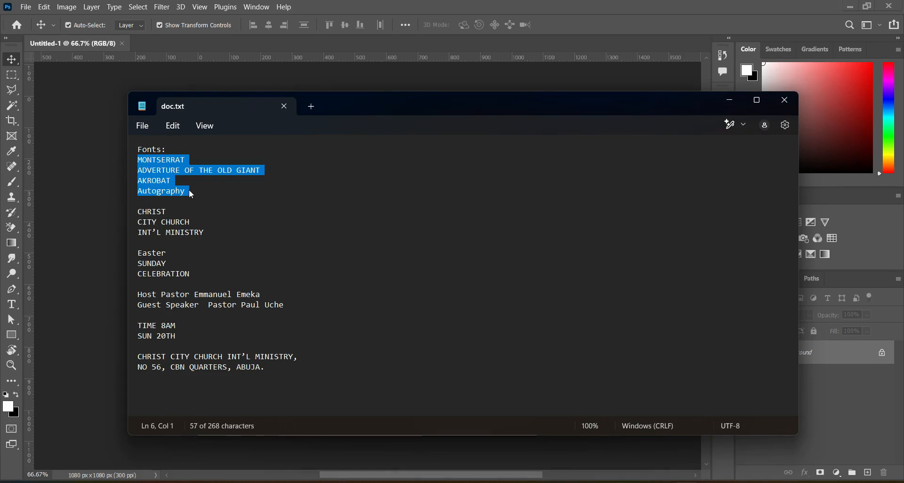
Step: Select the CHRIST, CITY CHURCH, INT'L MINISTRY lines in the text file and return to the canvas
click(208, 191)
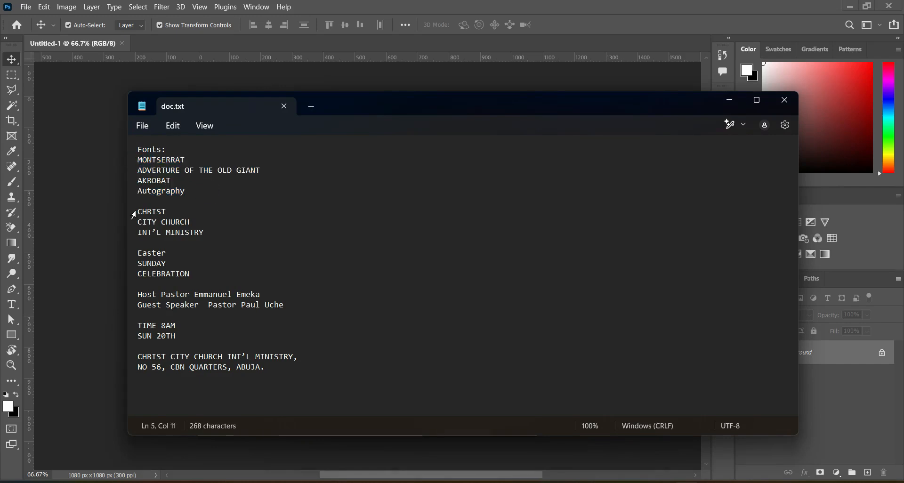
drag(138, 211, 204, 232)
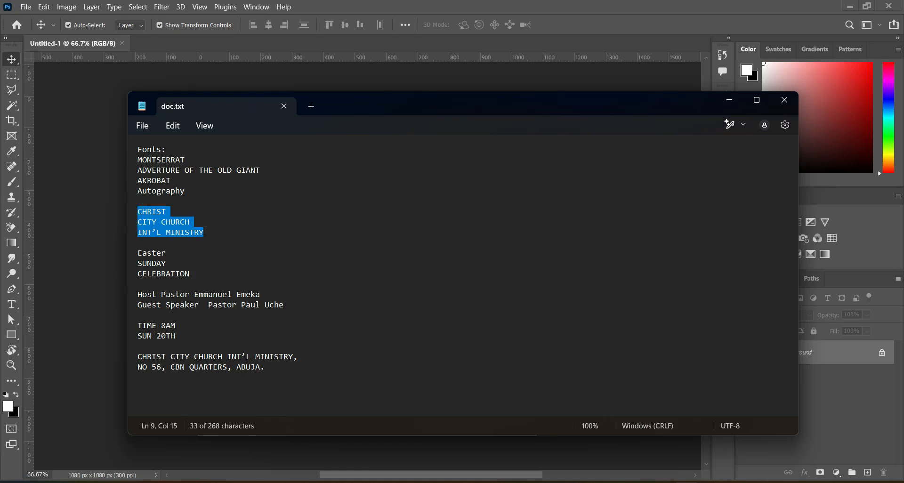
click(728, 101)
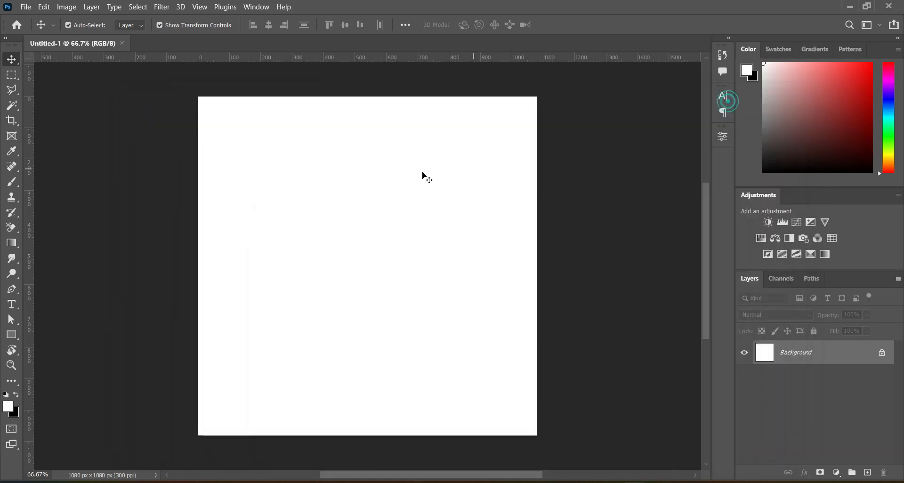
Step: Paste the church name as a new text layer near the top of the canvas and commit it
click(11, 304)
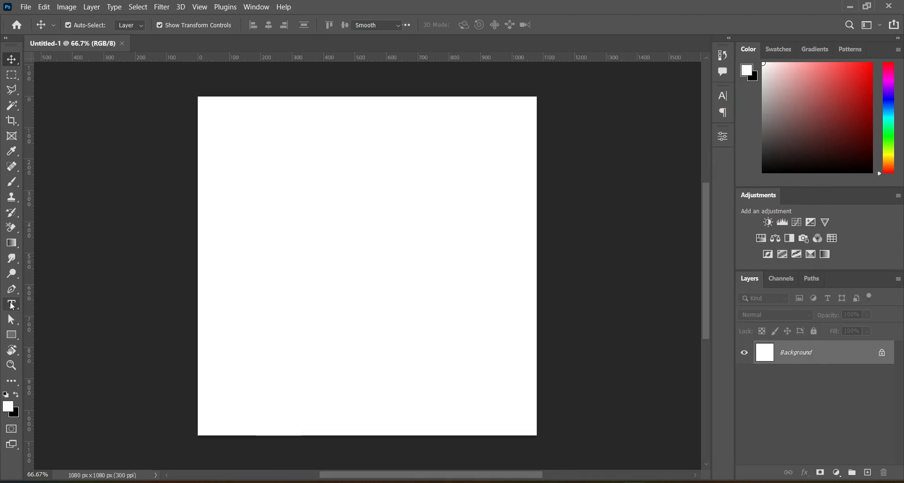
click(315, 158)
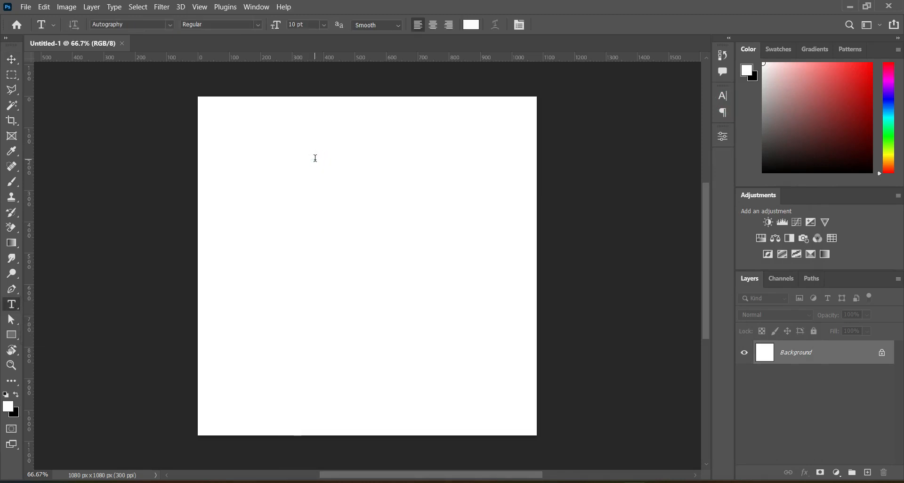
key(ctrl+v)
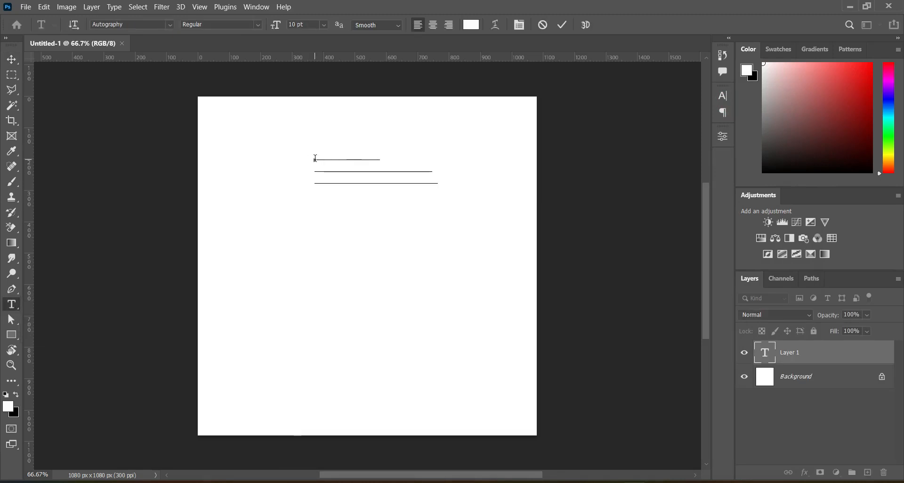
click(563, 24)
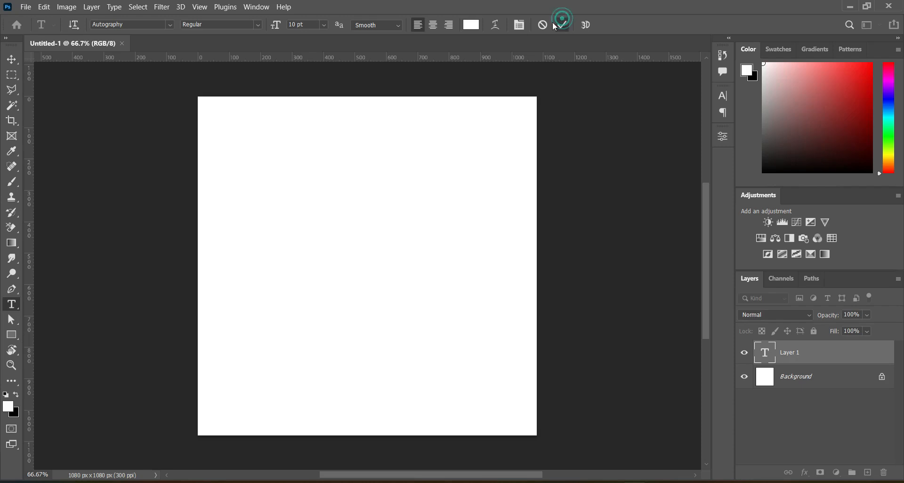
Step: Set the church name text's font to Montserrat in the Medium style
click(173, 26)
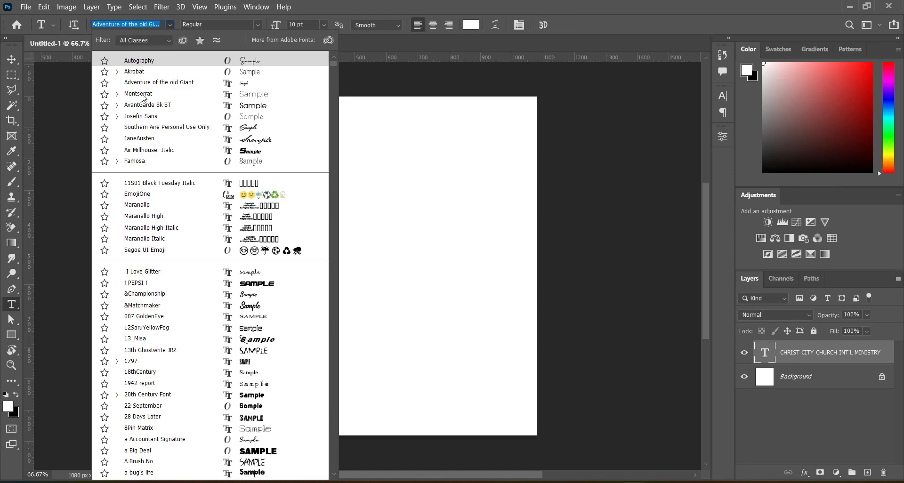
click(141, 95)
click(258, 24)
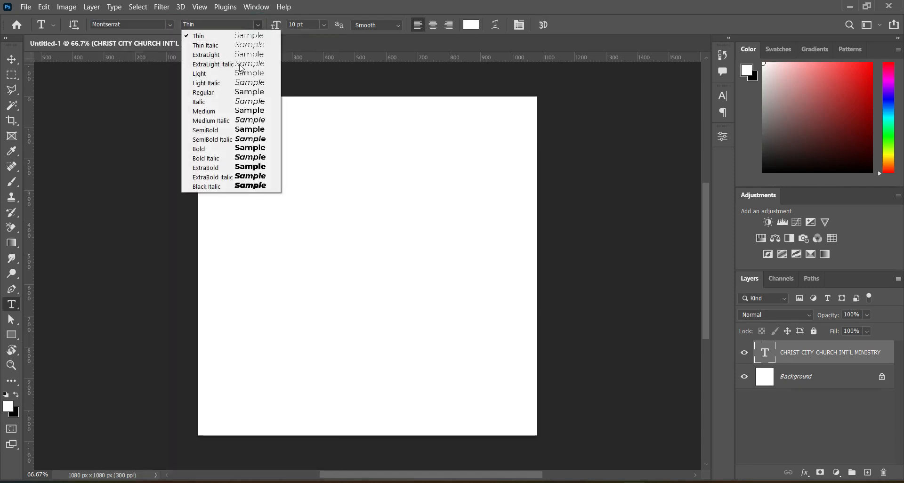
click(219, 112)
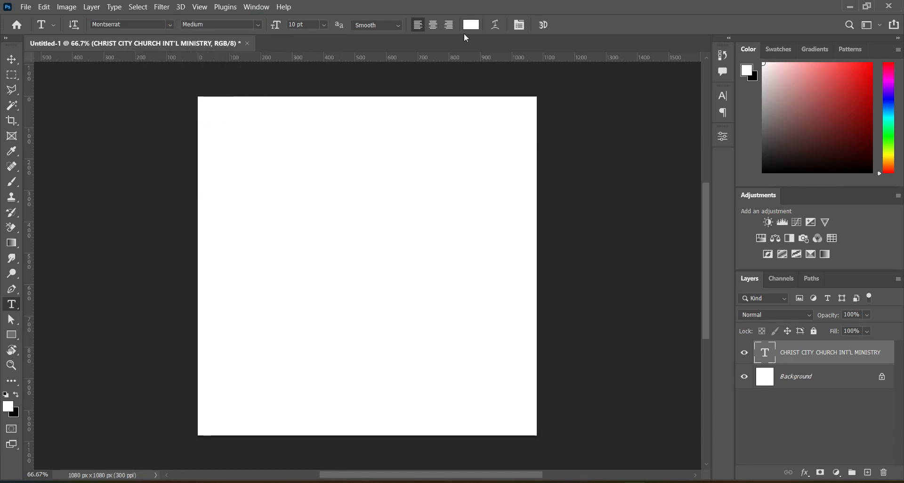
Step: Set the church name text colour to 000000
click(470, 24)
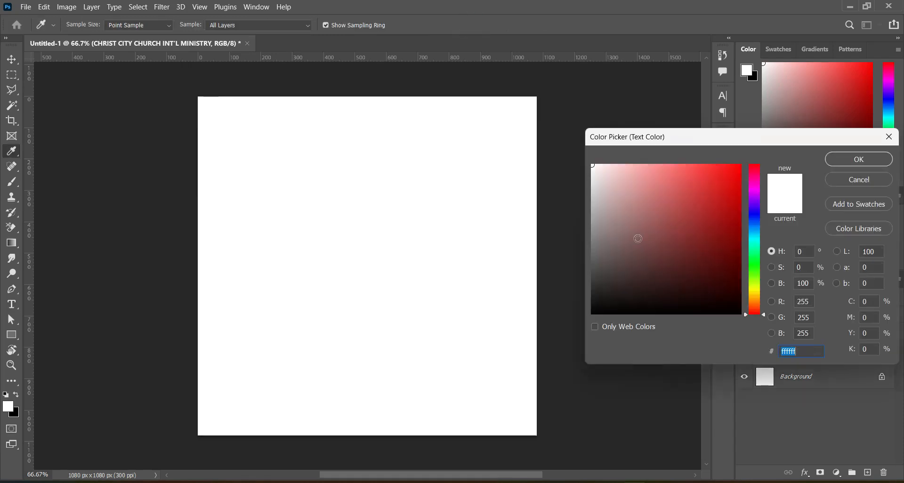
text(000000)
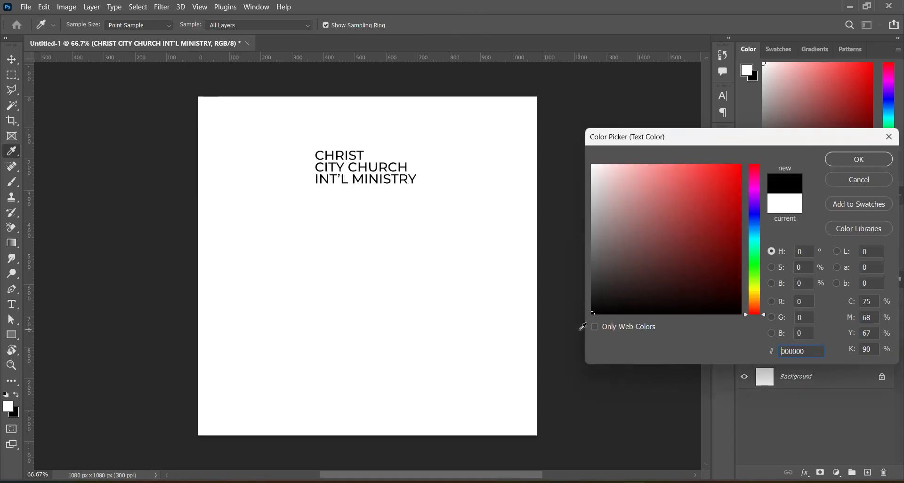
click(852, 158)
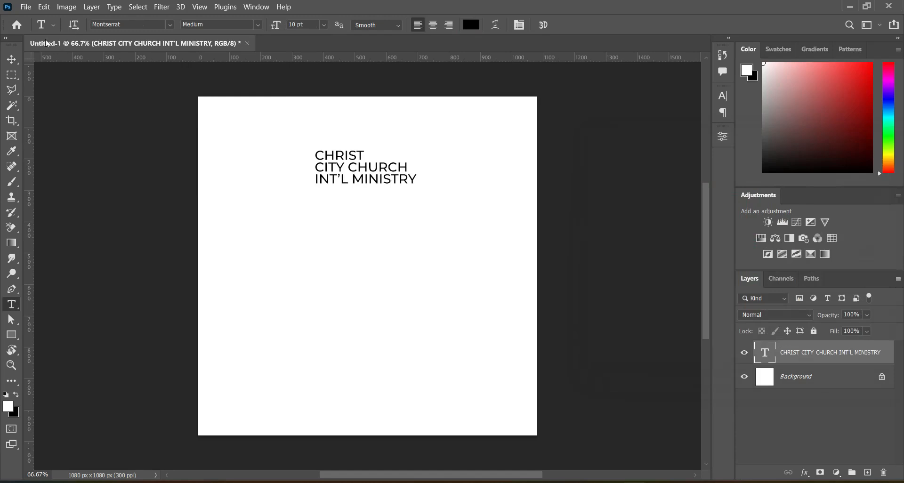
Step: Scale the church name text down to about 55% and apply the transform
click(11, 59)
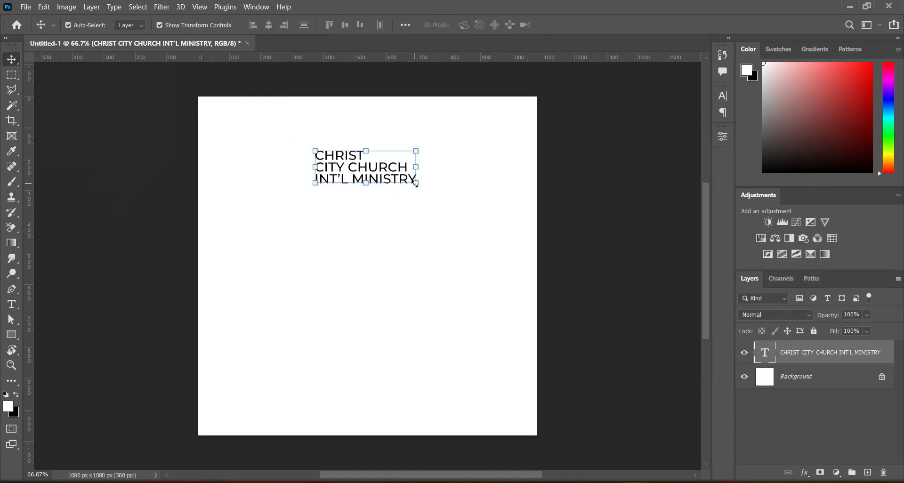
drag(415, 184, 386, 162)
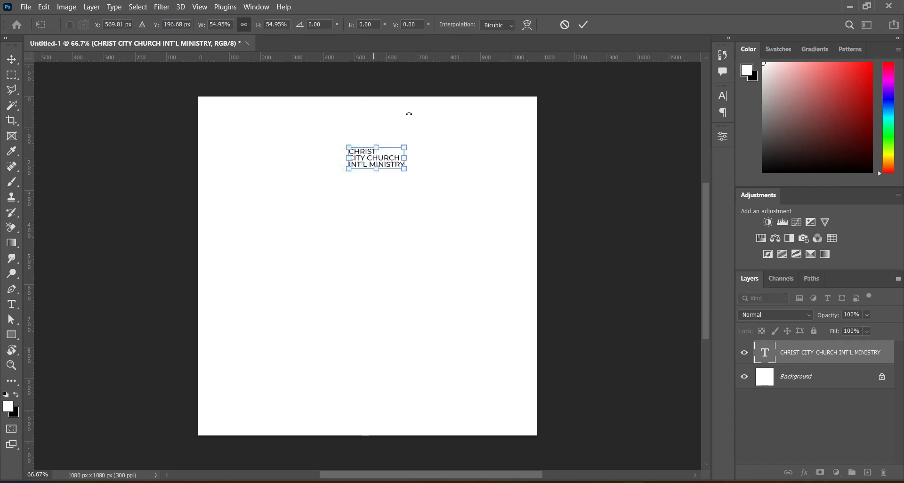
click(586, 22)
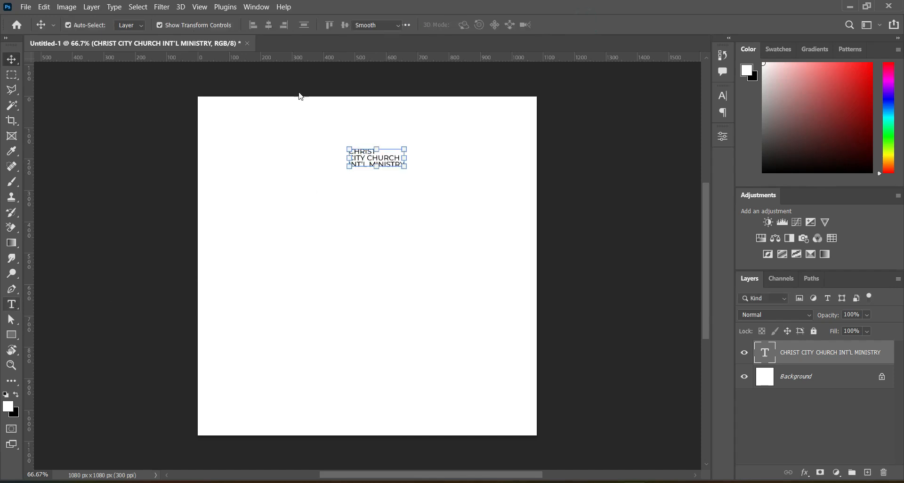
Step: Centre-align the church name paragraph and align the text layer horizontally to the canvas centre, then deselect
click(13, 306)
click(435, 27)
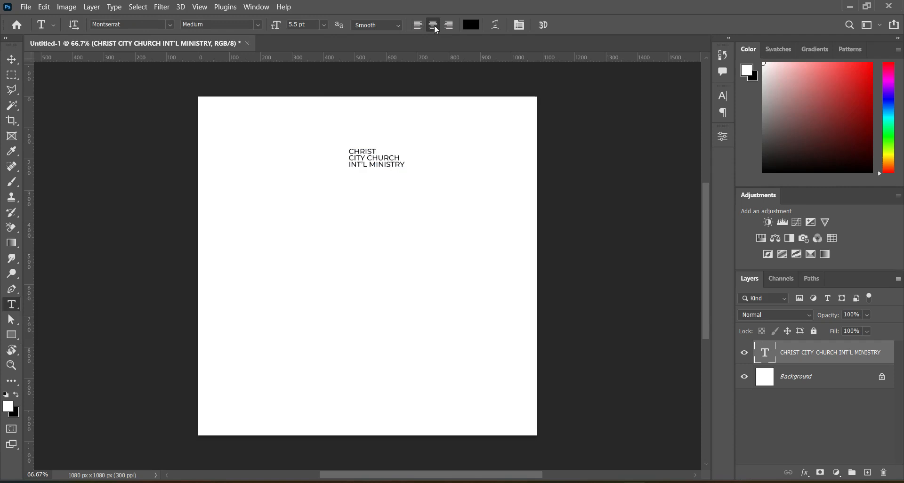
click(11, 59)
click(139, 6)
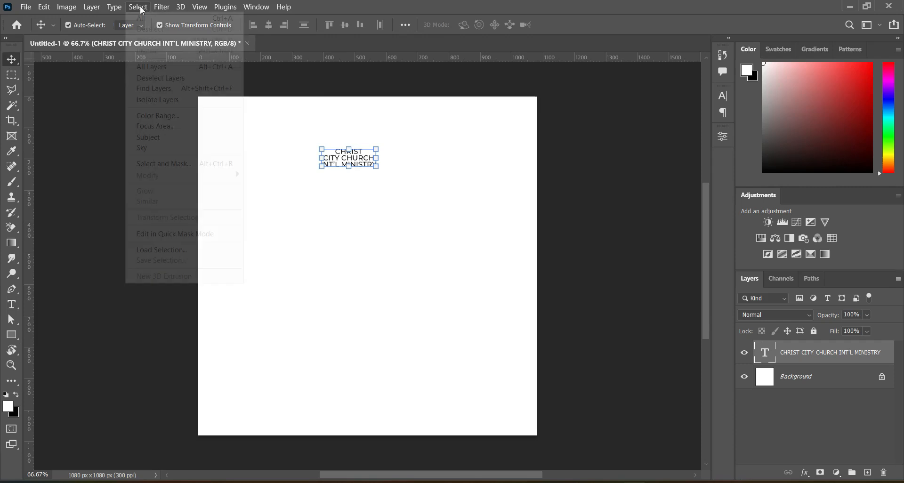
click(147, 27)
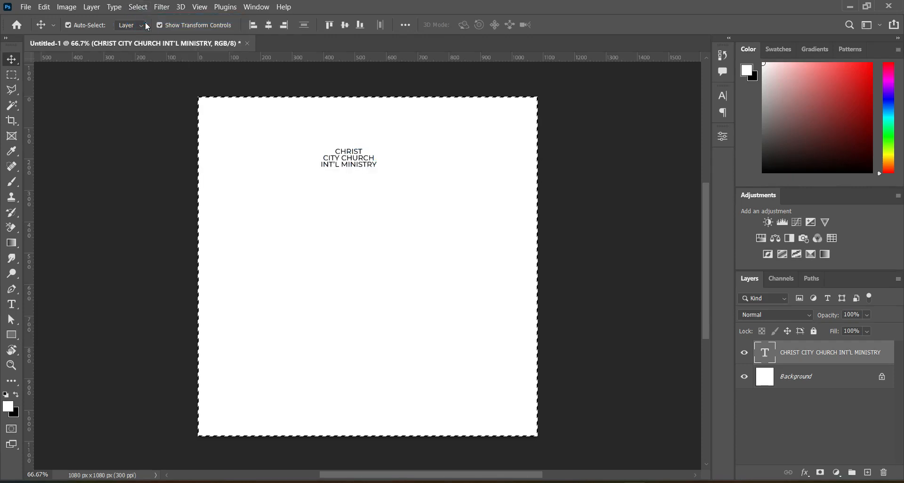
click(269, 24)
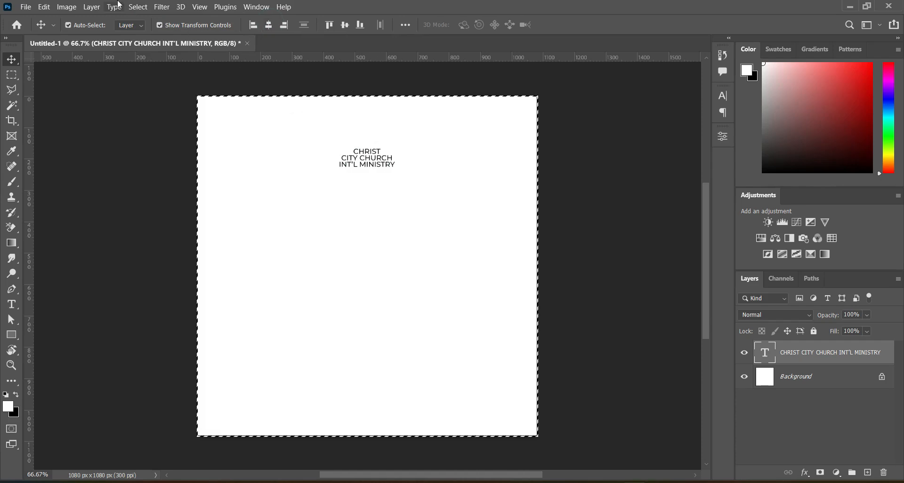
click(137, 7)
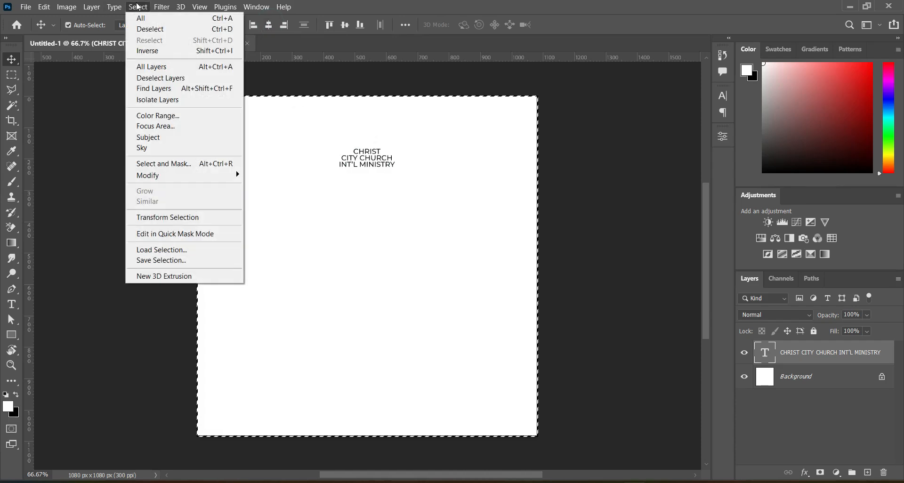
click(150, 29)
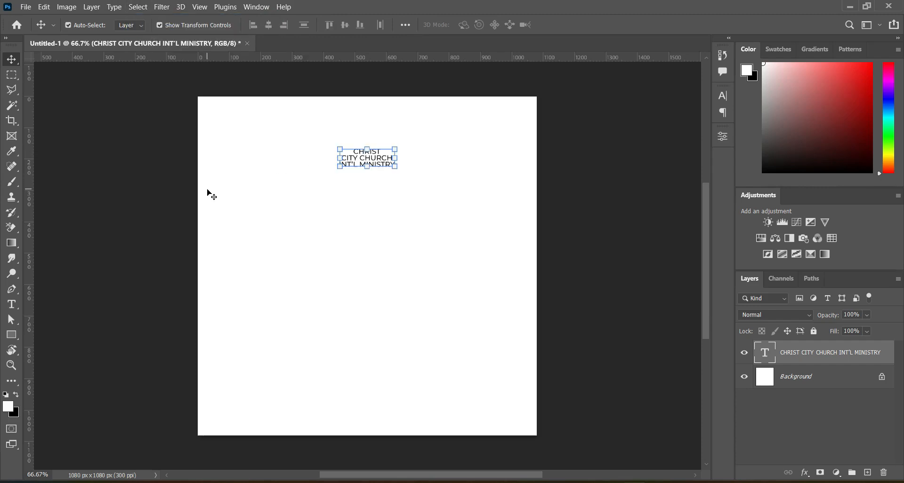
Step: Duplicate the church name text below the original and select all of the copy's text for editing
alt+drag(376, 161, 370, 217)
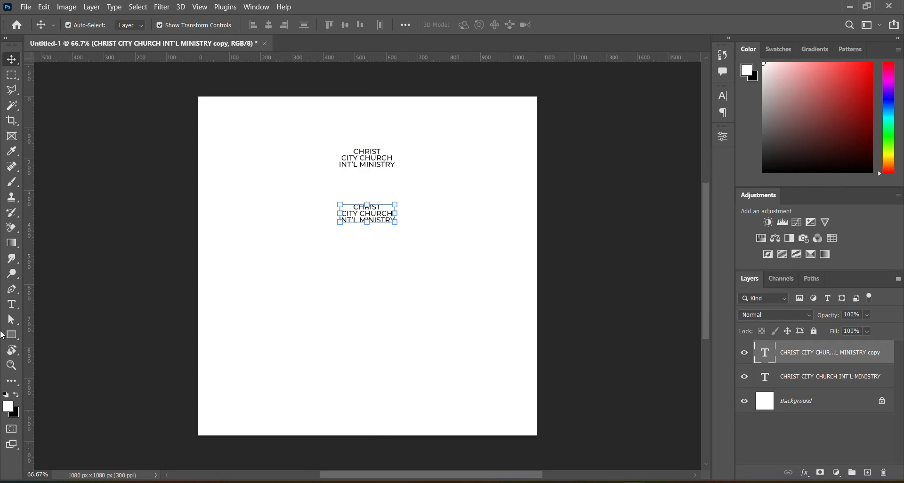
click(11, 304)
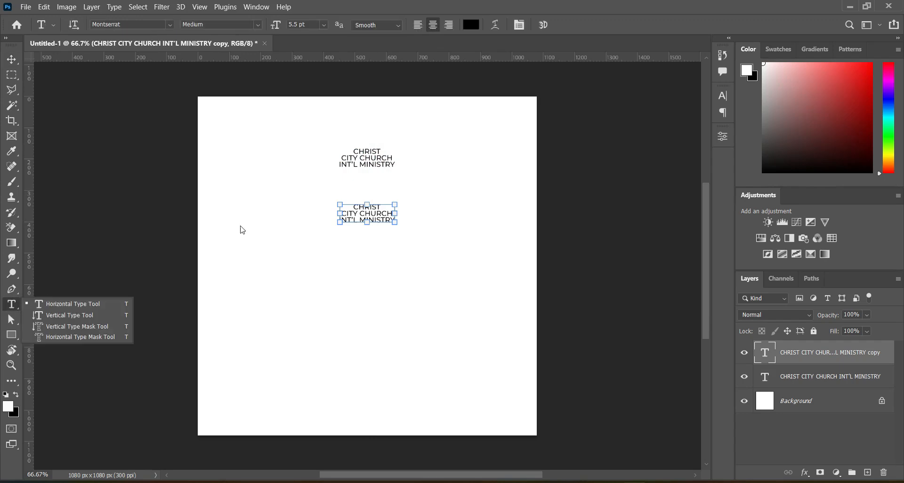
click(368, 212)
click(368, 212)
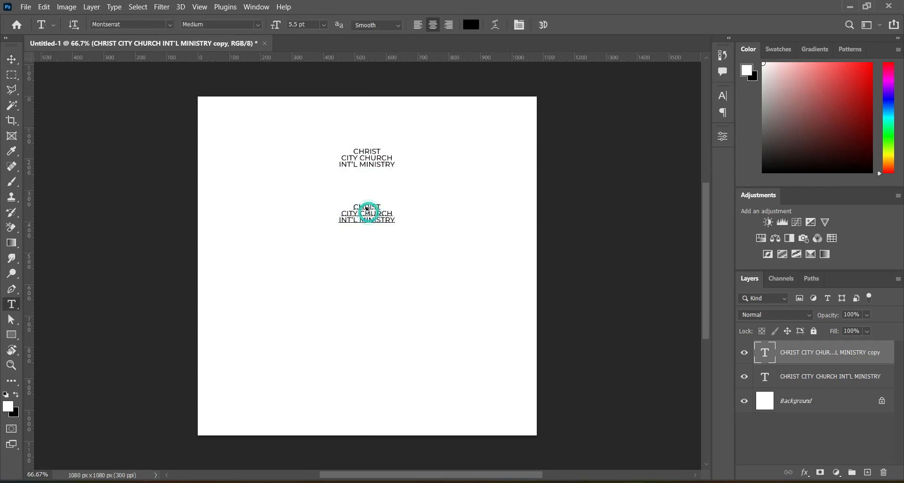
click(138, 7)
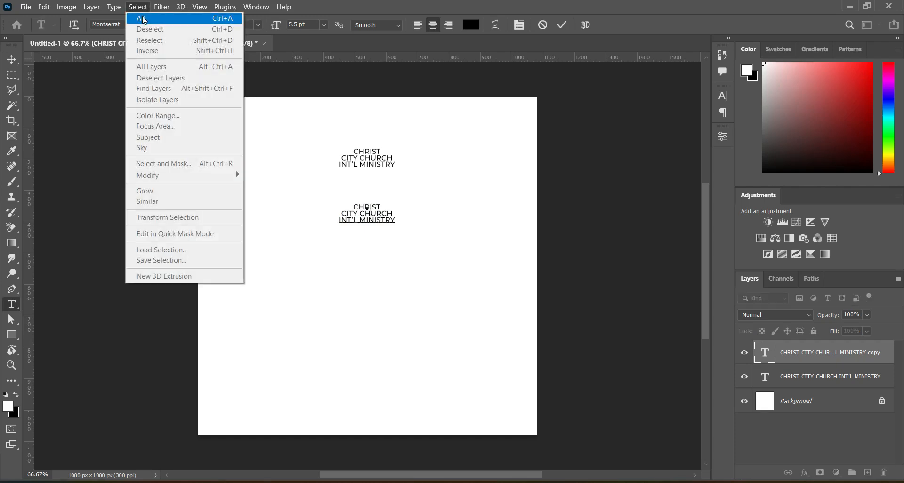
click(143, 18)
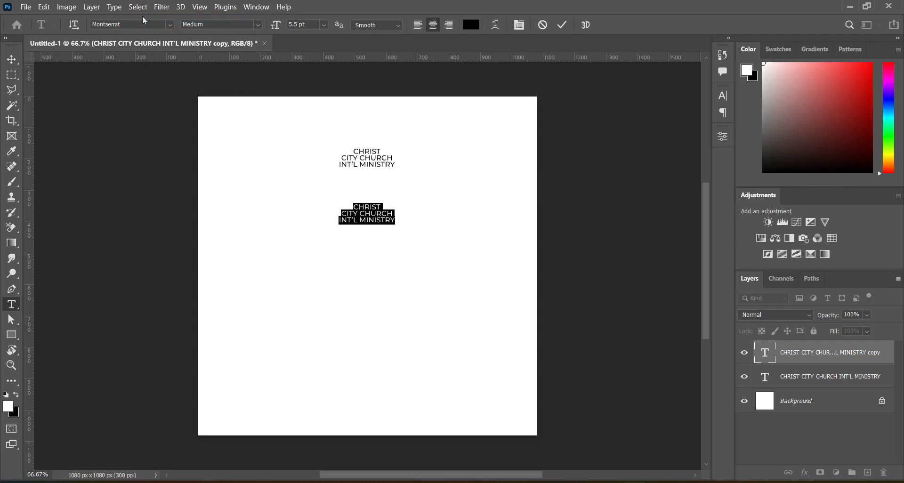
Step: Replace the duplicated text with the word Easter copied from the text file and commit it
key(alt+Tab)
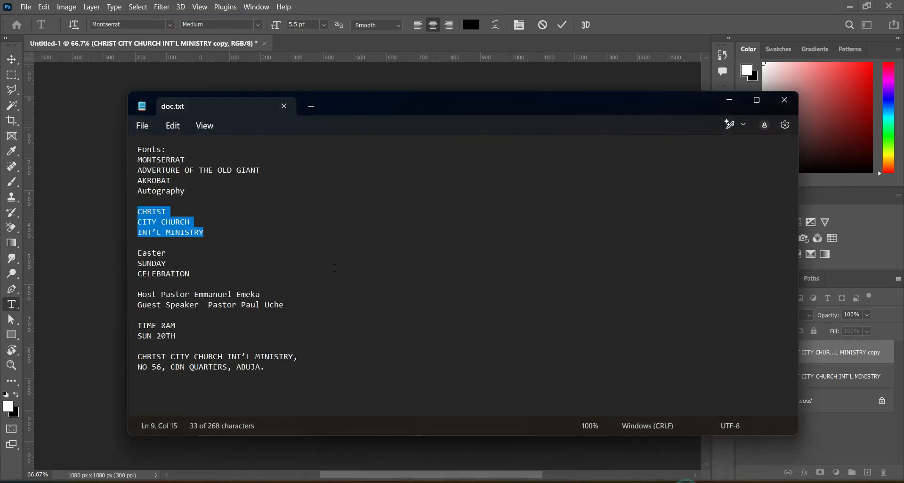
drag(138, 252, 160, 253)
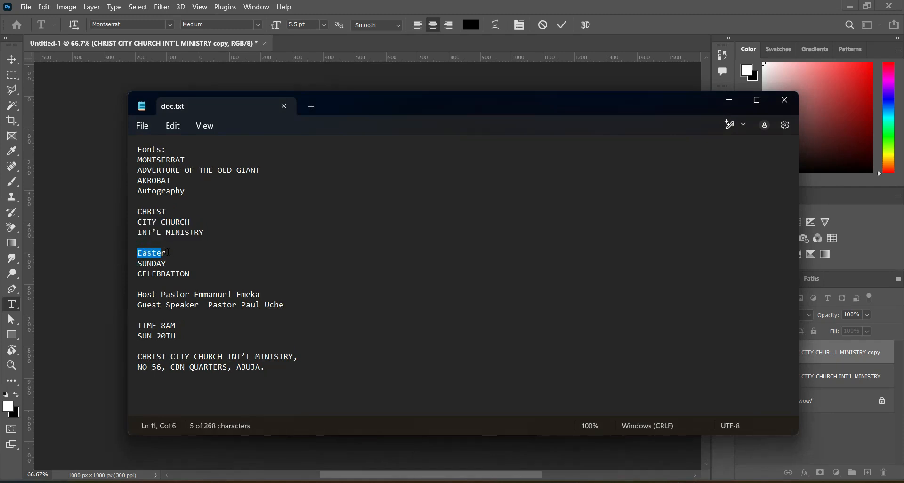
double_click(168, 253)
click(731, 100)
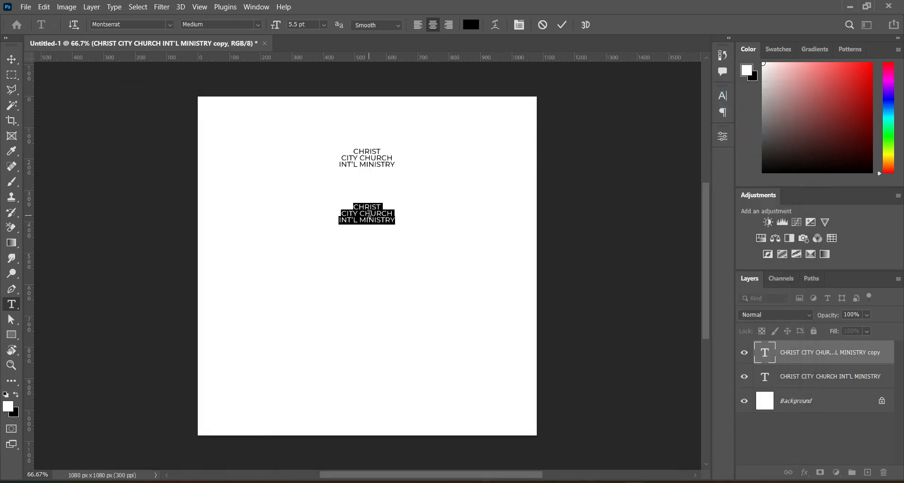
right_click(369, 214)
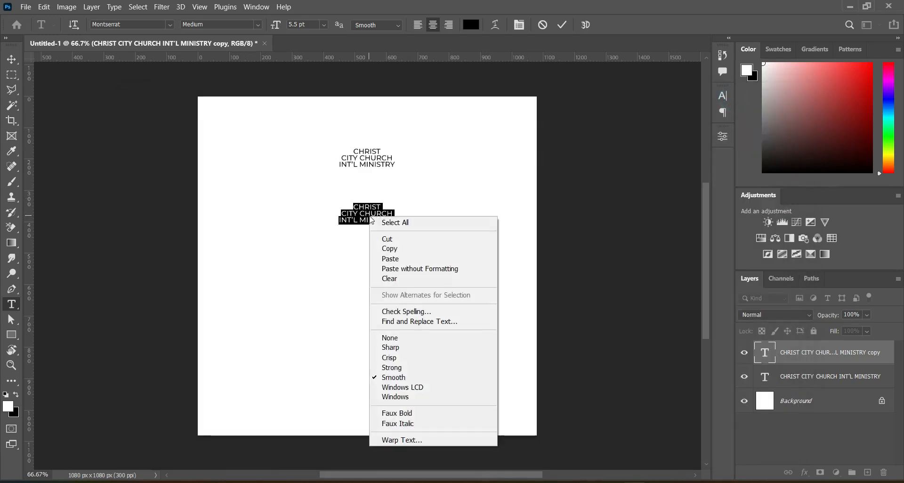
click(394, 260)
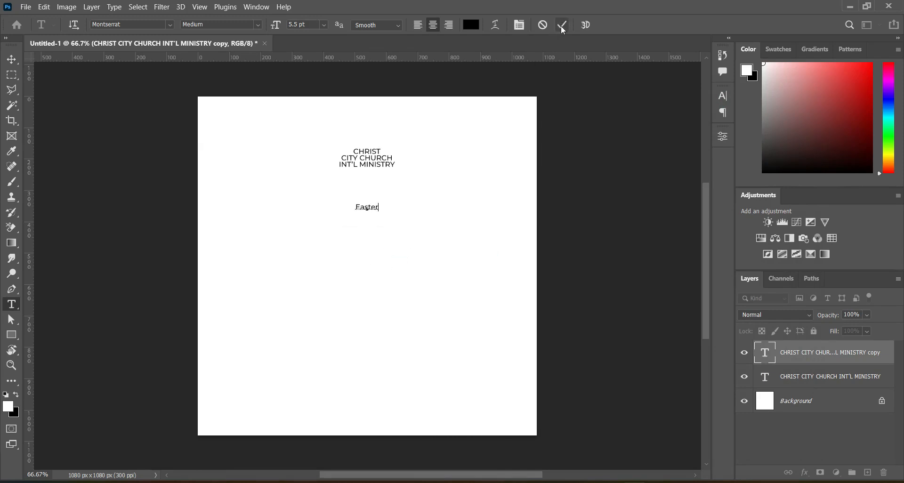
click(400, 131)
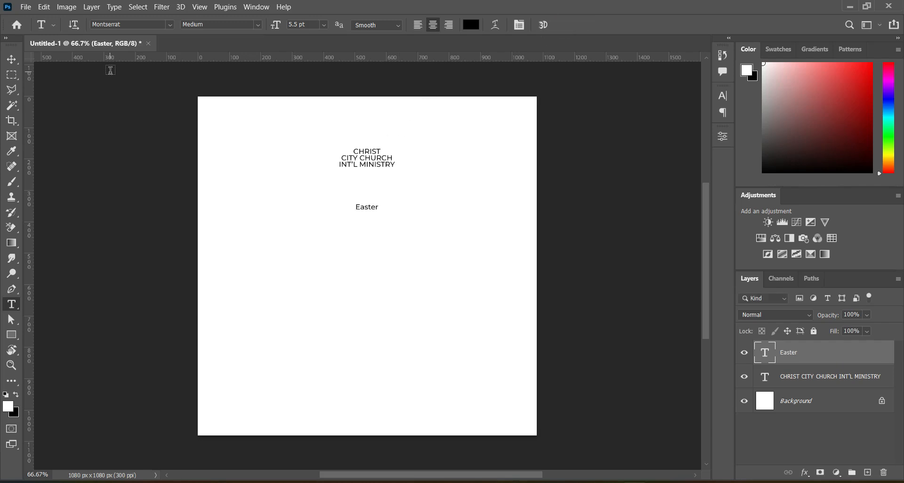
Step: Set the Easter text's font to Adventure of the old Giant
click(170, 25)
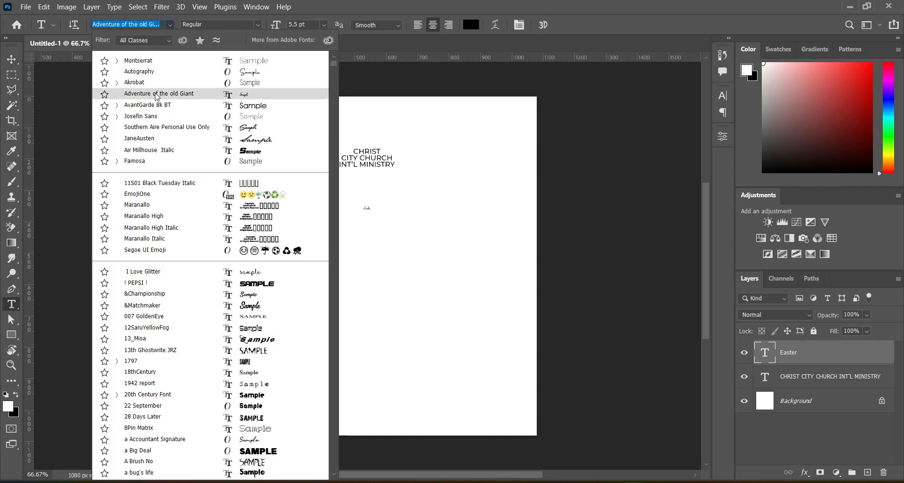
click(155, 94)
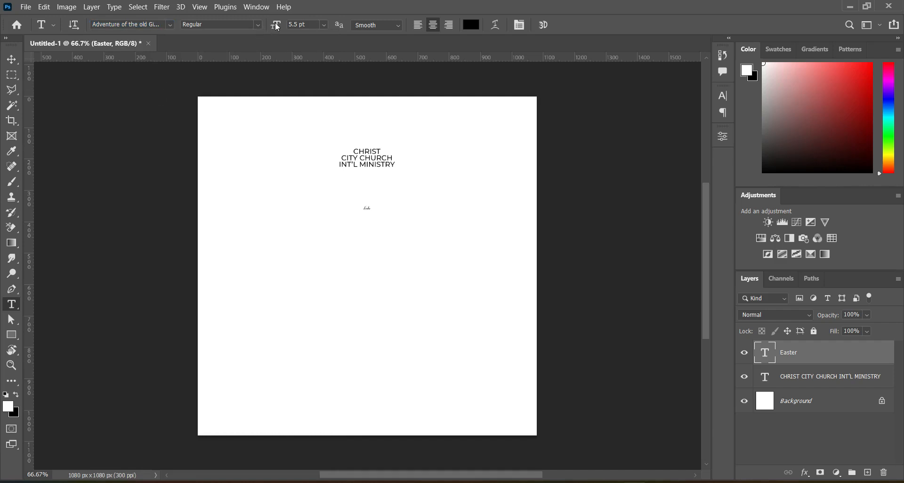
Step: Set the Easter text size to 65 pt and move it down below the church name
drag(277, 25, 312, 25)
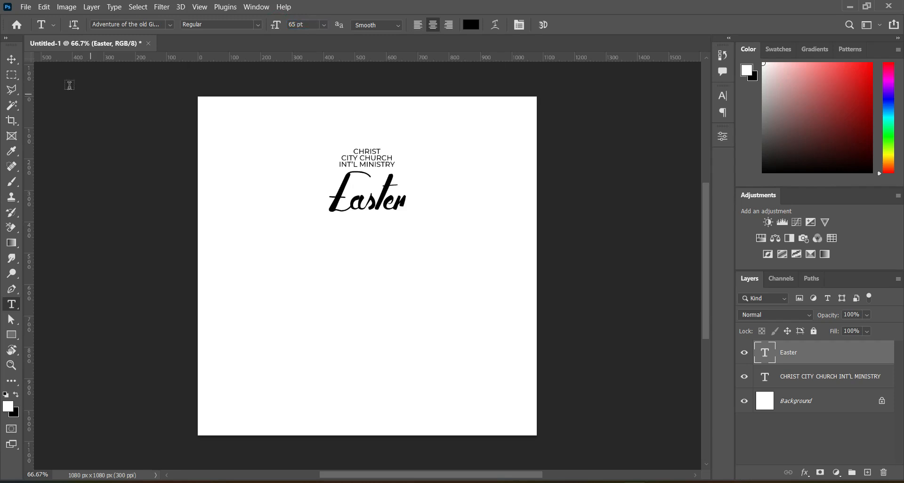
click(11, 60)
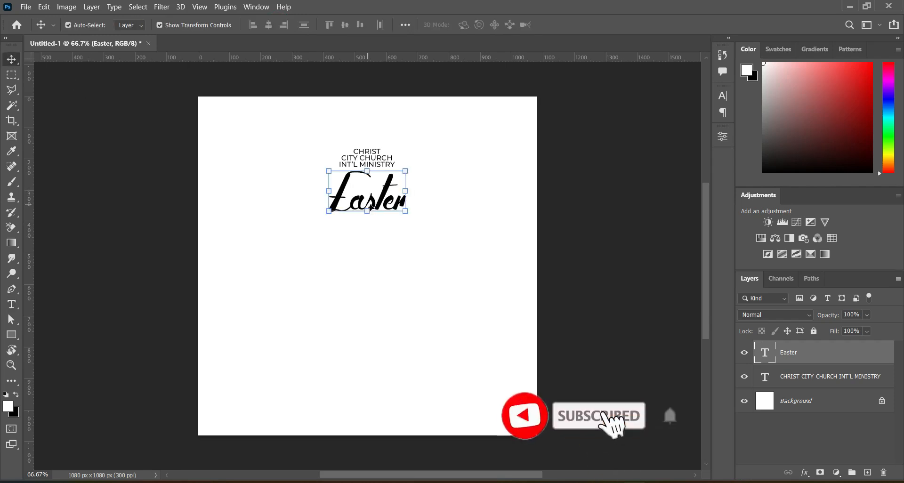
click(387, 203)
drag(388, 206, 390, 239)
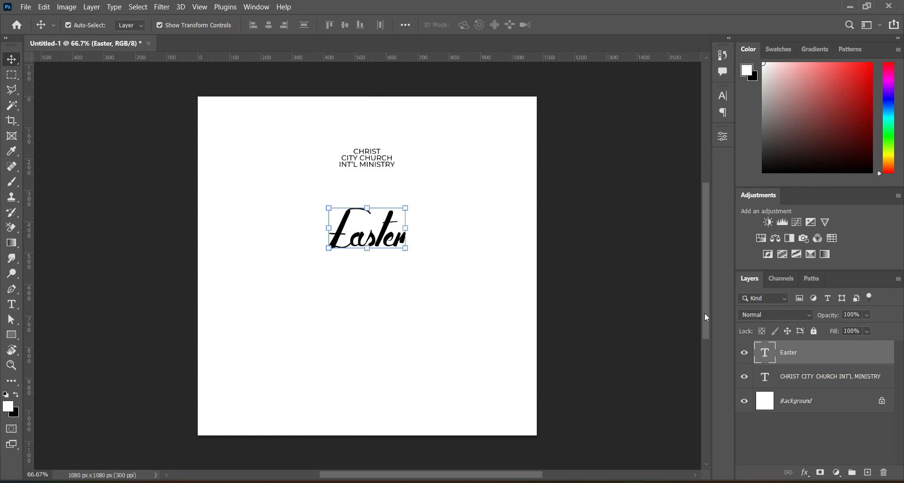
click(687, 481)
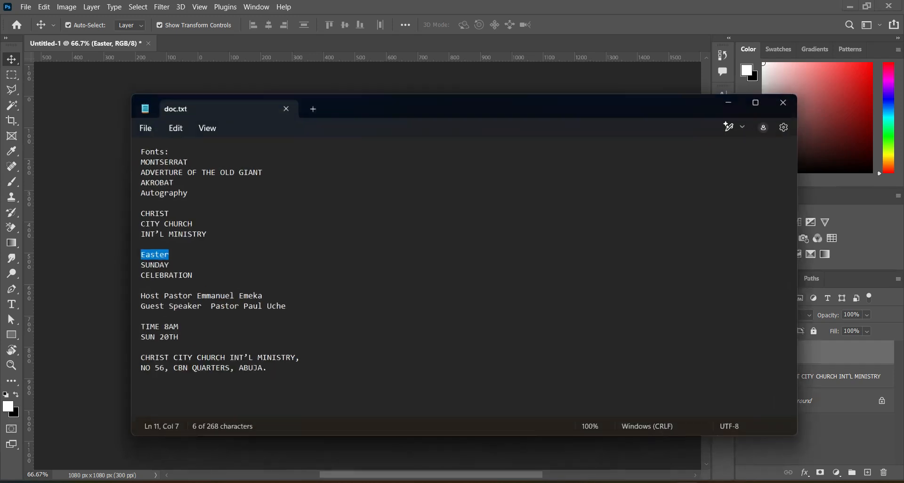
click(687, 481)
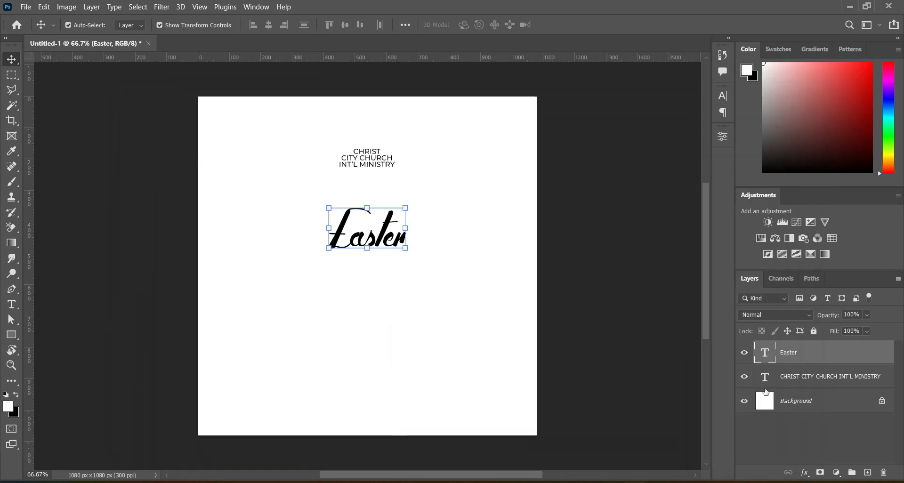
Step: Add a Gradient Overlay layer style to the Easter text
click(805, 472)
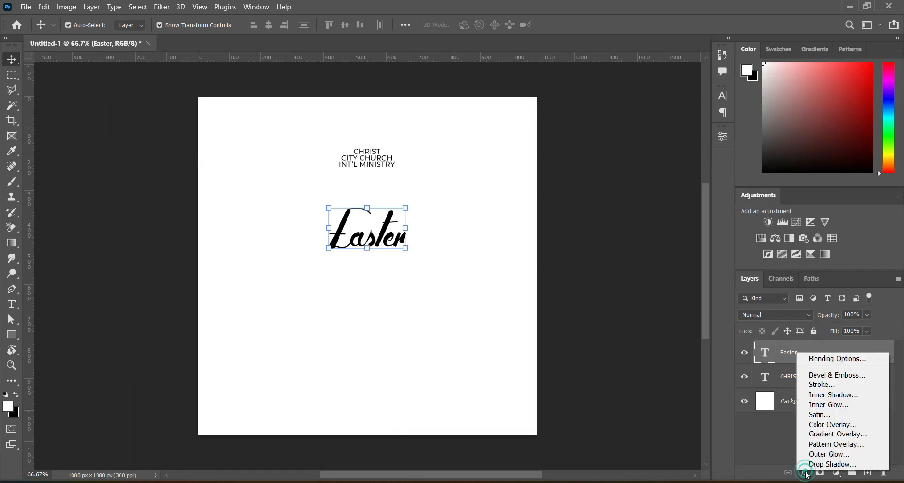
click(836, 434)
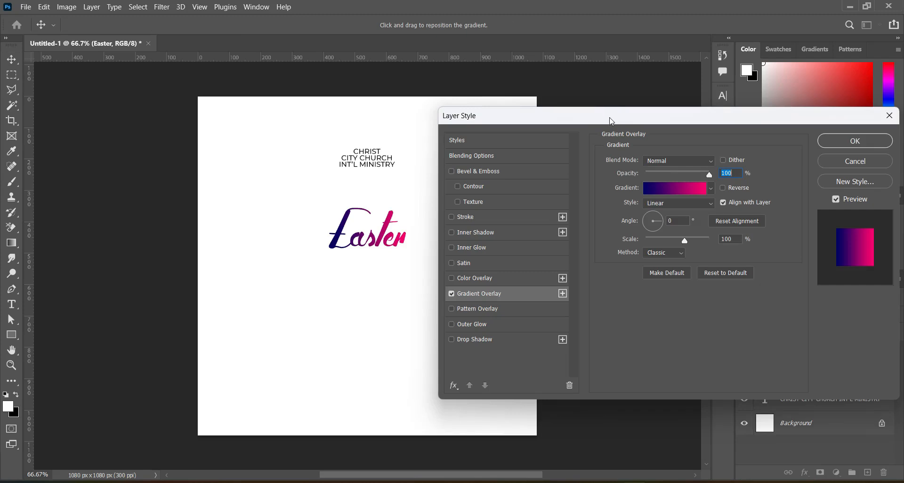
drag(610, 117, 635, 111)
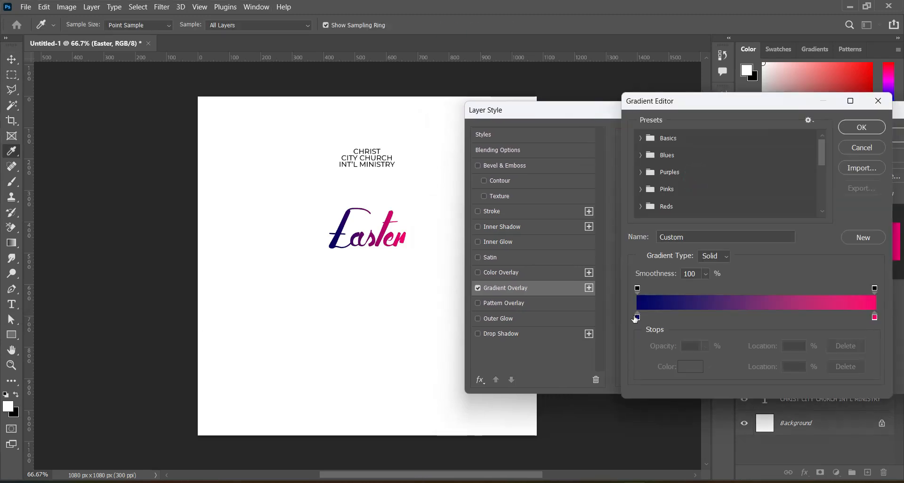
Step: Set the gradient's colour stops to 02026b and fb0271, then confirm the gradient and the layer style
click(637, 316)
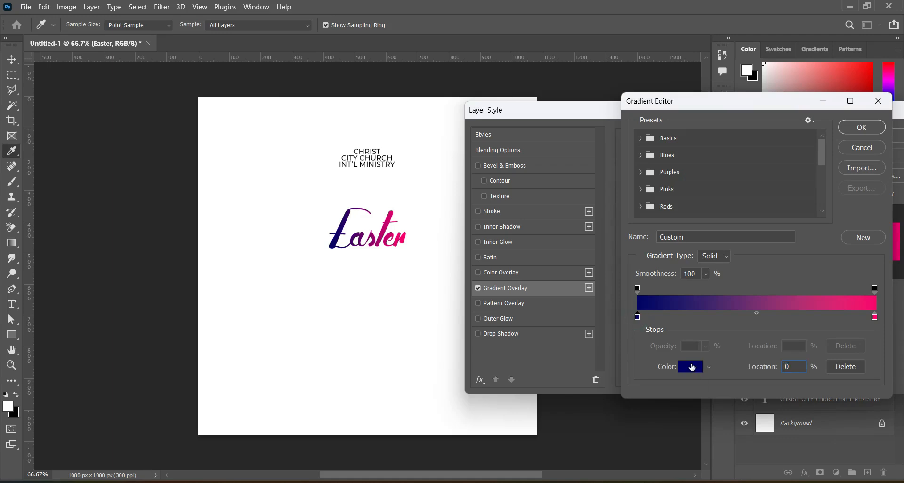
click(691, 367)
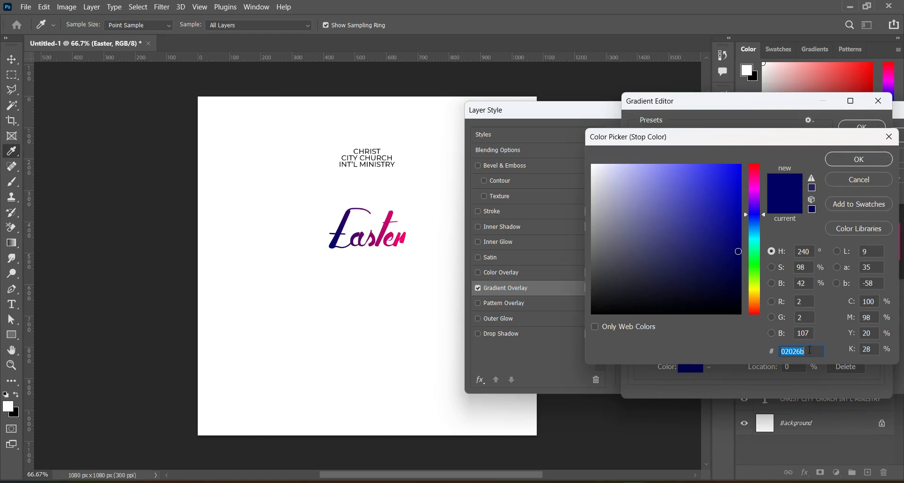
click(858, 160)
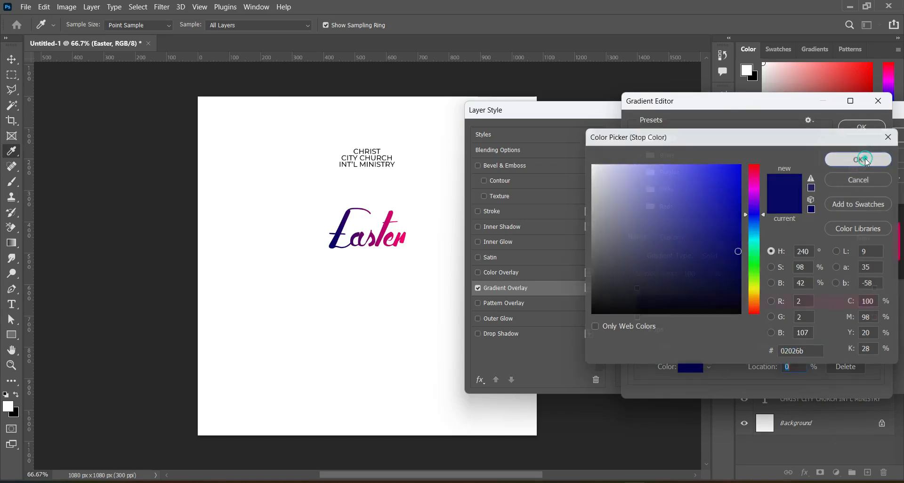
click(875, 317)
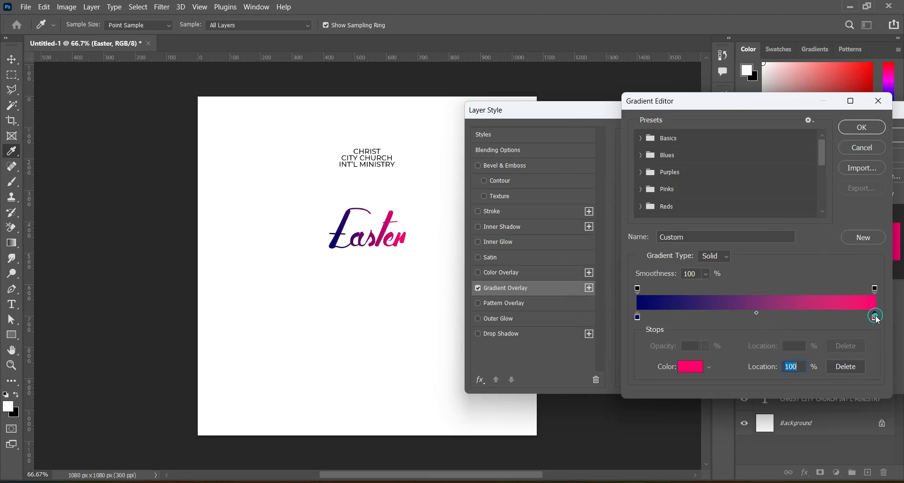
click(693, 371)
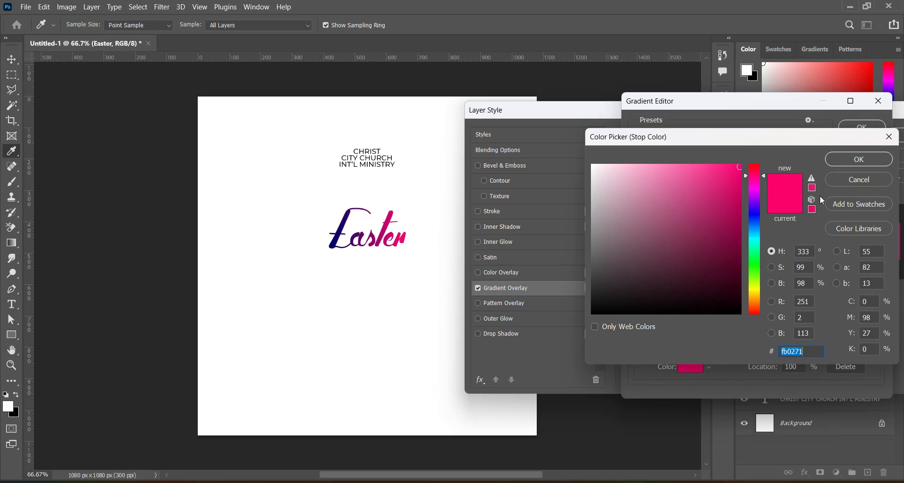
click(859, 160)
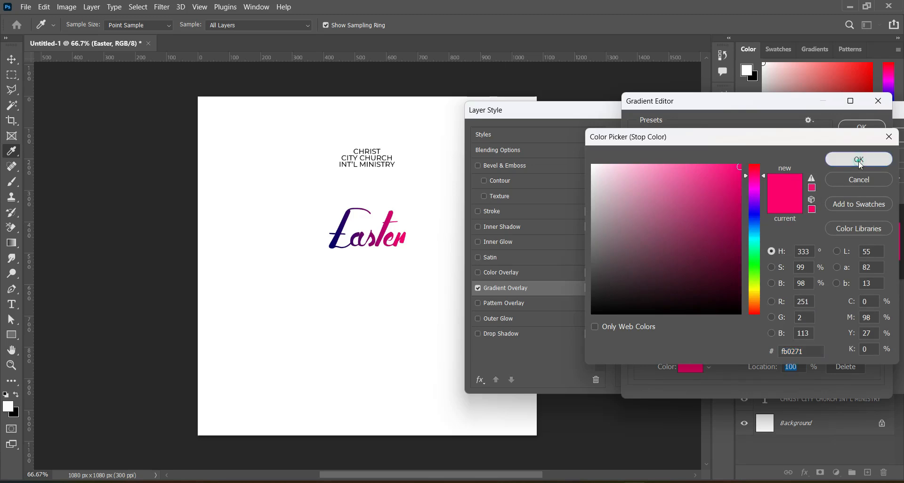
click(863, 127)
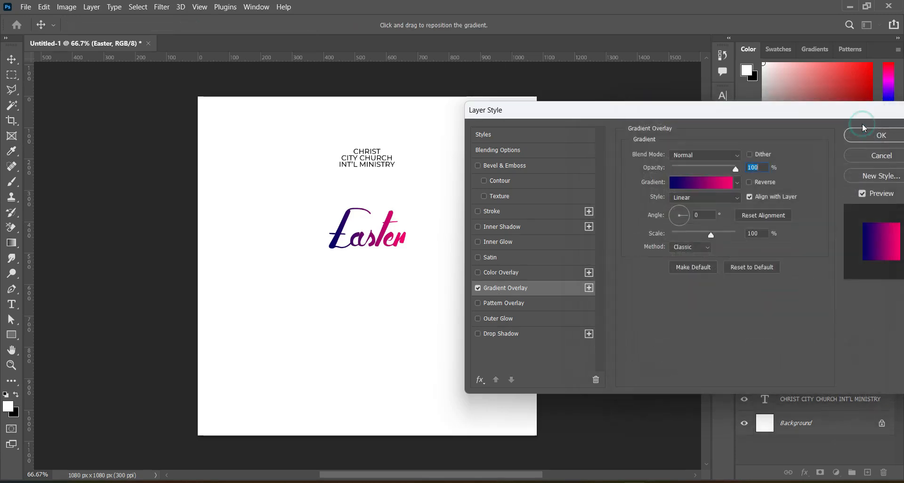
click(870, 138)
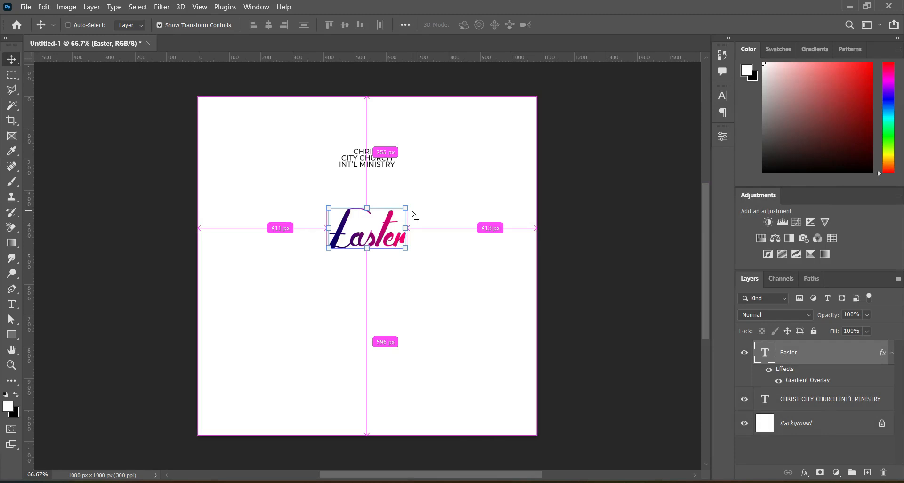
Step: Duplicate the Easter layer and move the copy just below the original
key(ctrl+j)
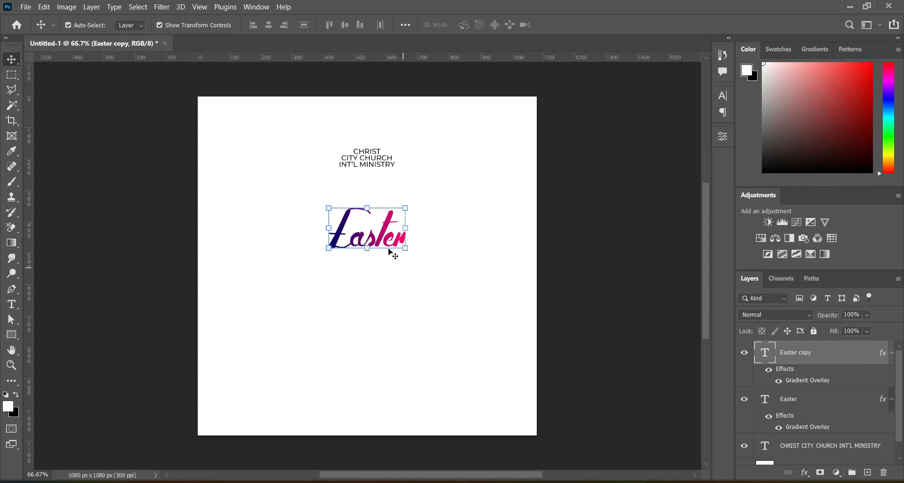
drag(376, 234, 375, 275)
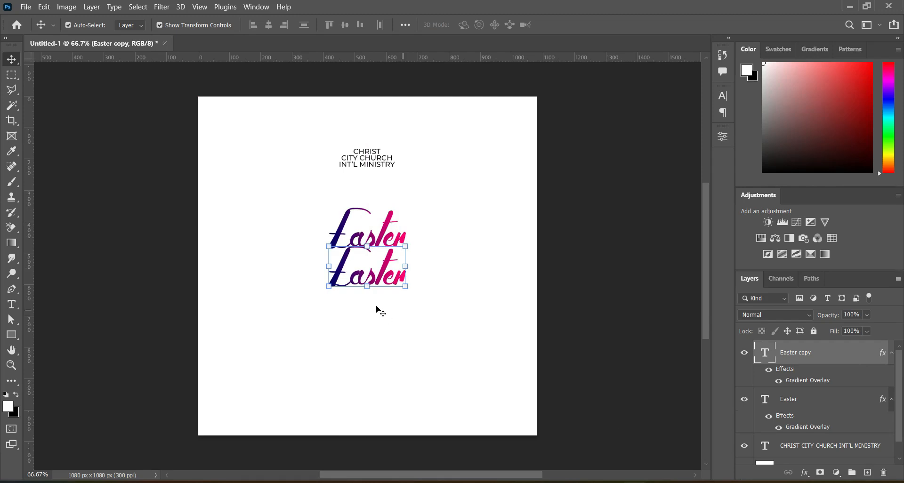
Step: Select all of the duplicated Easter text for editing
click(11, 305)
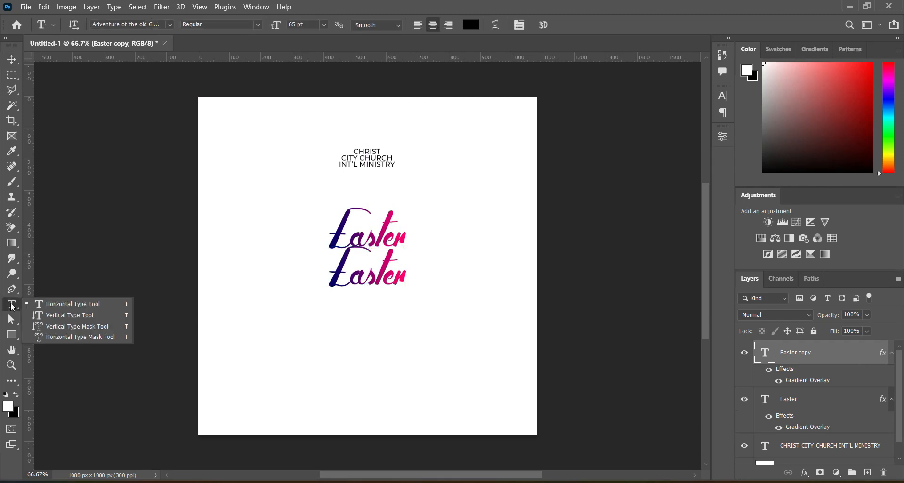
click(363, 279)
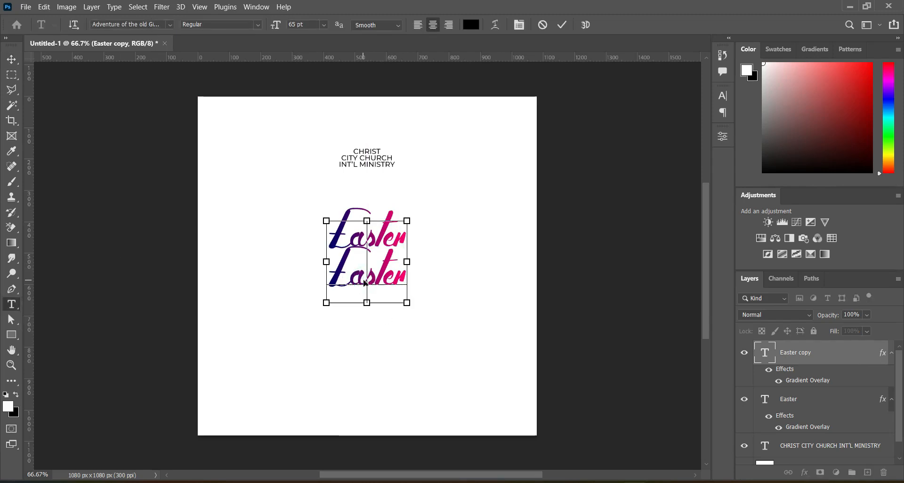
key(ctrl+a)
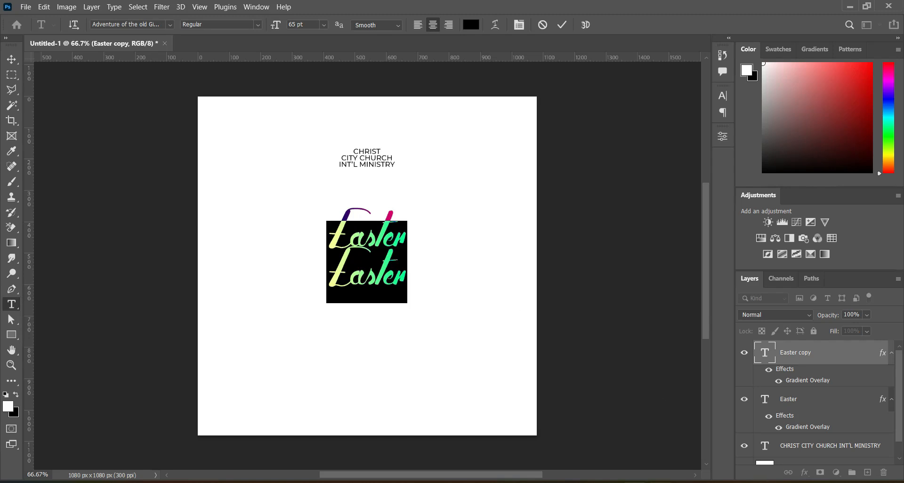
Step: Replace the duplicated text with SUNDAY copied from the text file and commit it
key(alt+Tab)
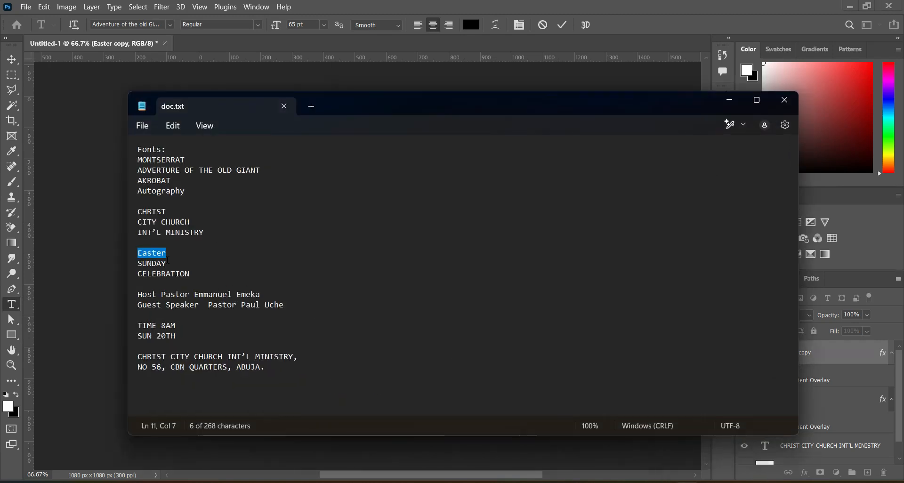
drag(142, 263, 166, 261)
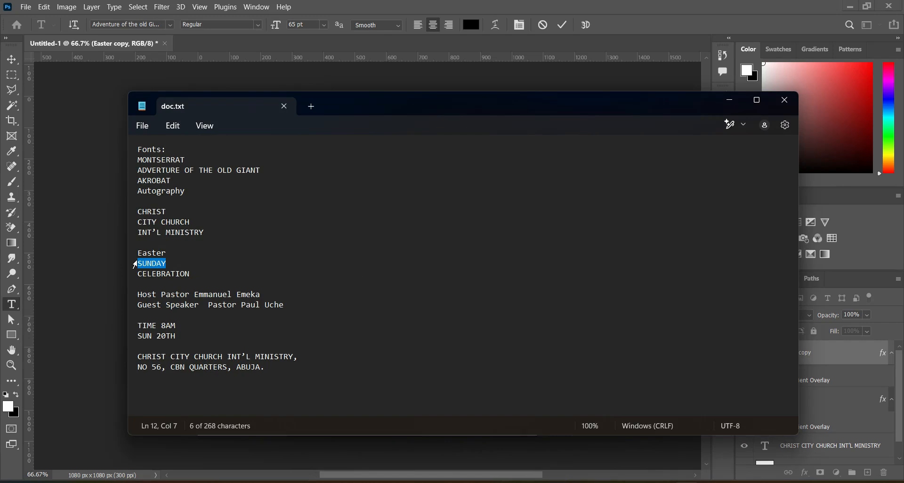
click(728, 100)
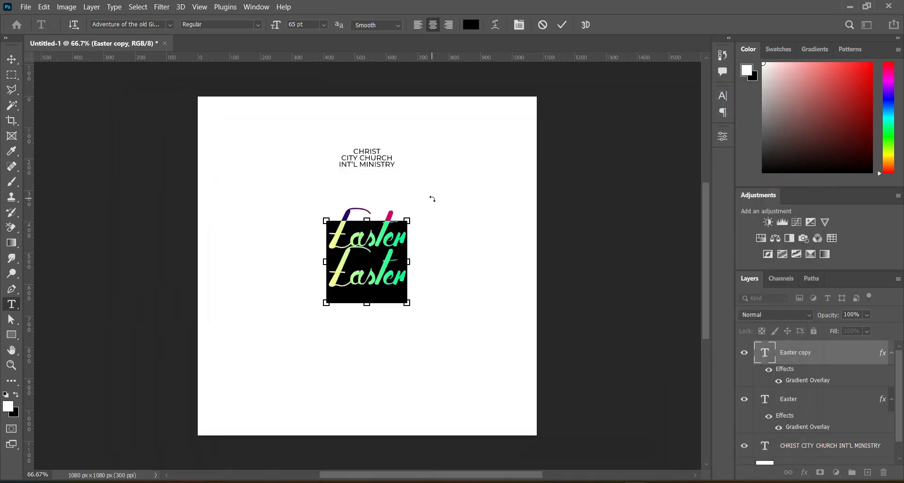
text(SUNDAY)
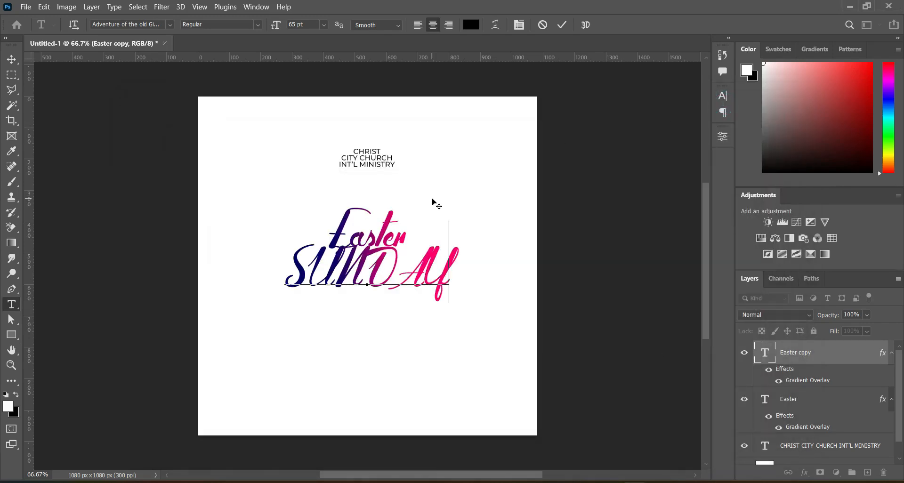
click(563, 25)
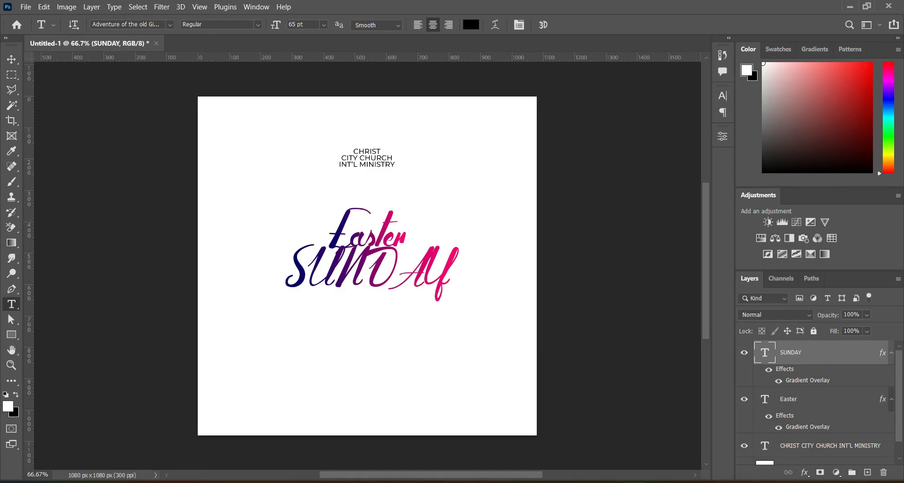
click(688, 482)
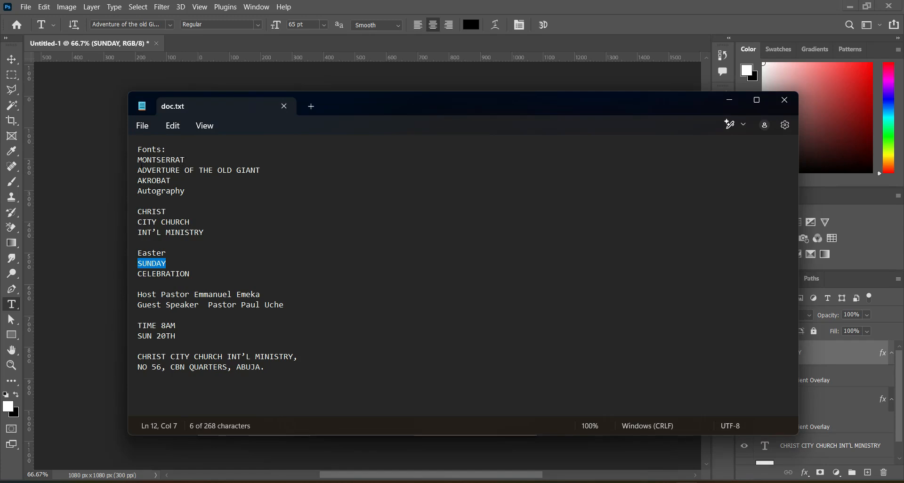
click(730, 104)
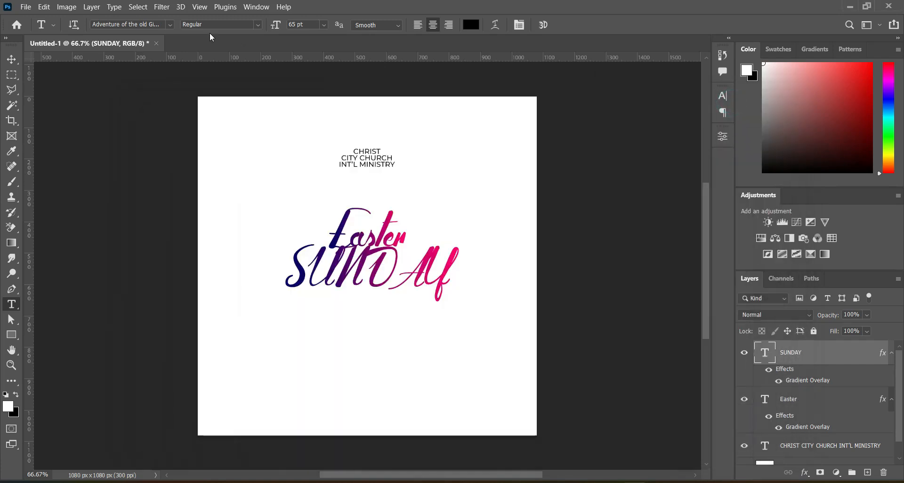
Step: Set the SUNDAY text's font to Montserrat ExtraBold
click(170, 25)
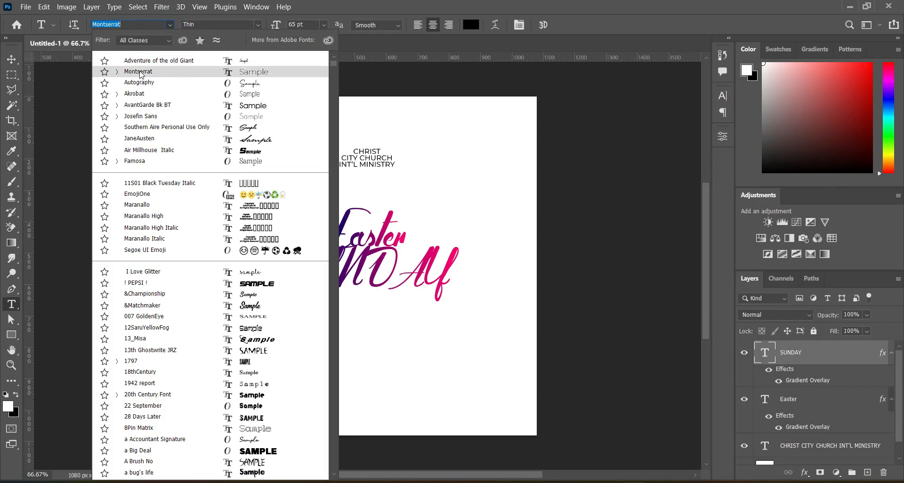
click(141, 75)
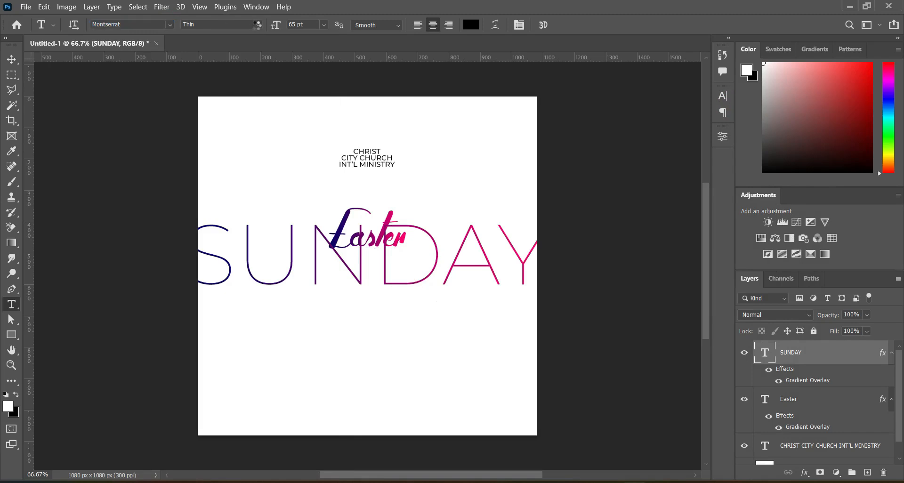
click(257, 26)
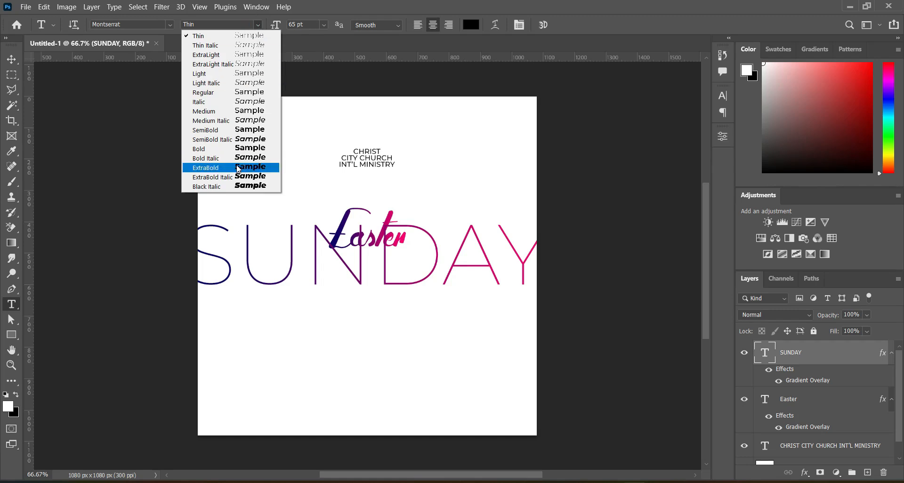
click(237, 168)
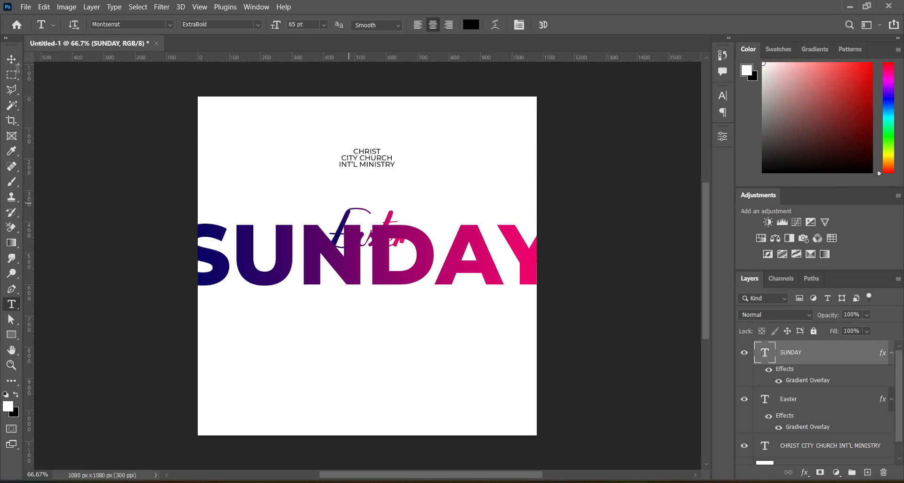
Step: Scale the SUNDAY text down to about 62% and nudge it up to sit just under Easter
click(12, 59)
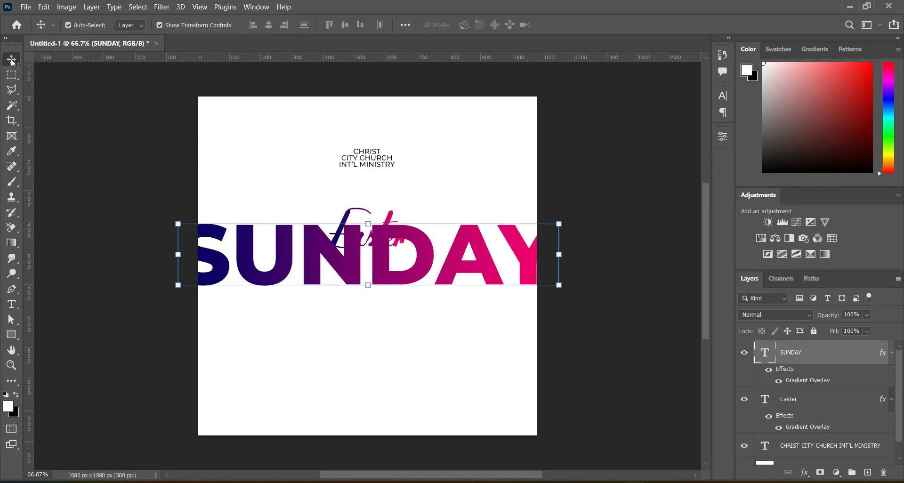
click(559, 257)
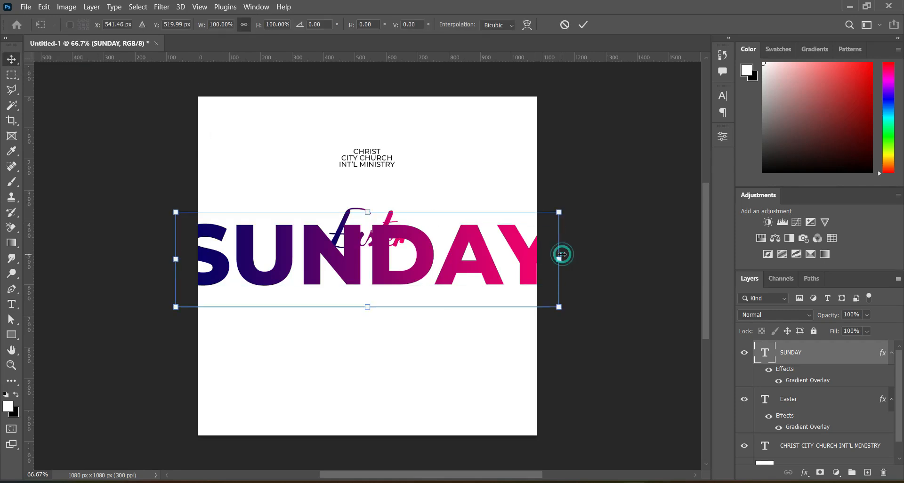
drag(559, 260, 407, 275)
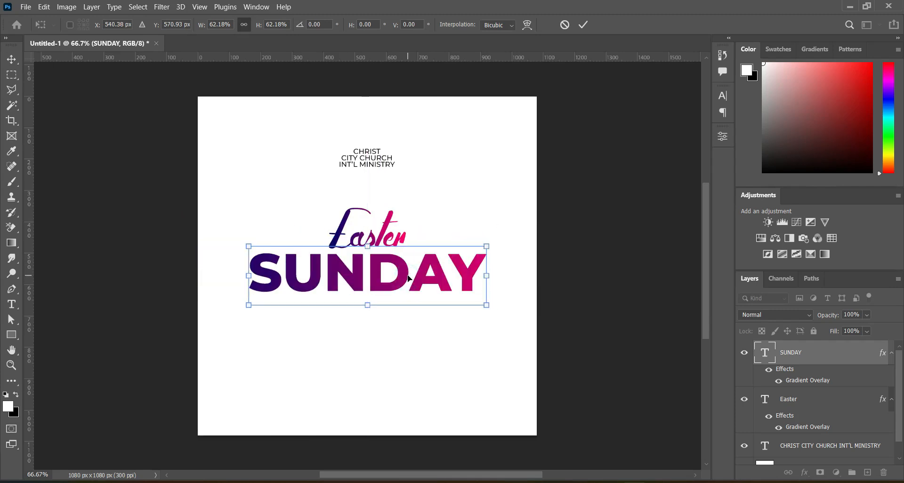
key(Return)
key(Up)
key(Up)
key(Up)
key(Up)
key(Up)
key(Up)
key(Up)
key(Up)
key(Up)
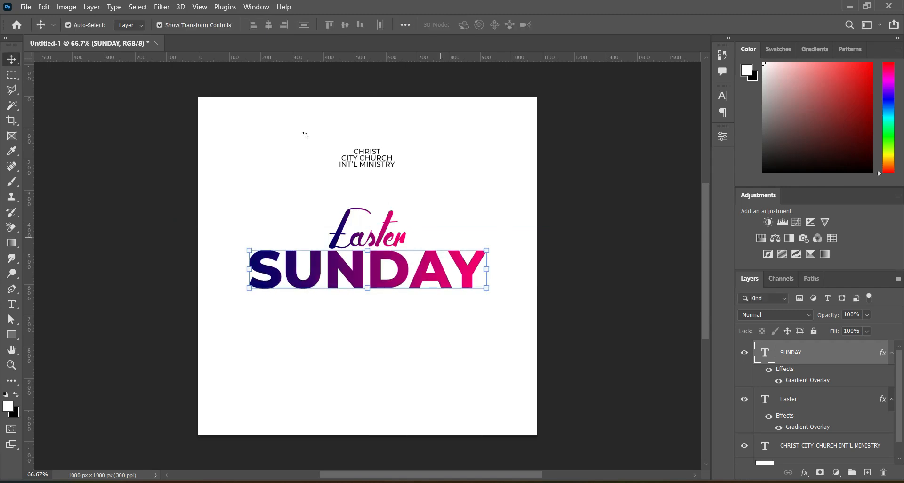
Step: Change the SUNDAY text's font to Akrobat Black
click(13, 309)
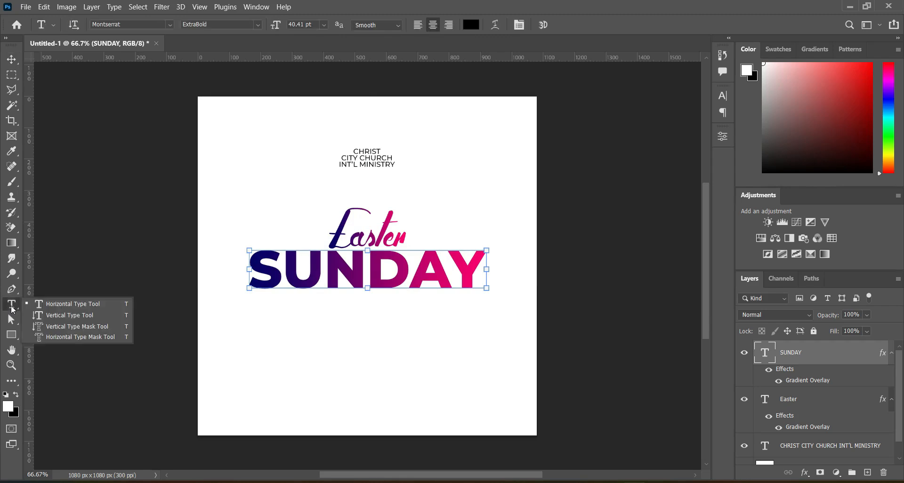
click(40, 307)
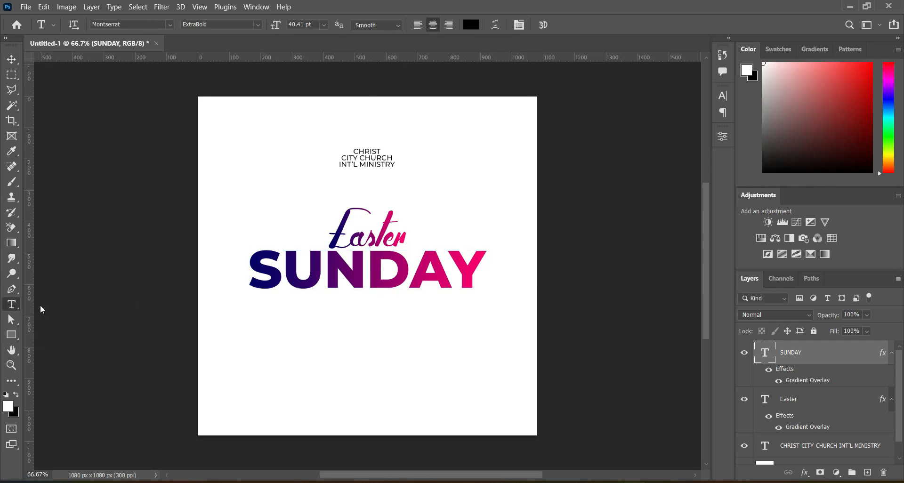
click(169, 24)
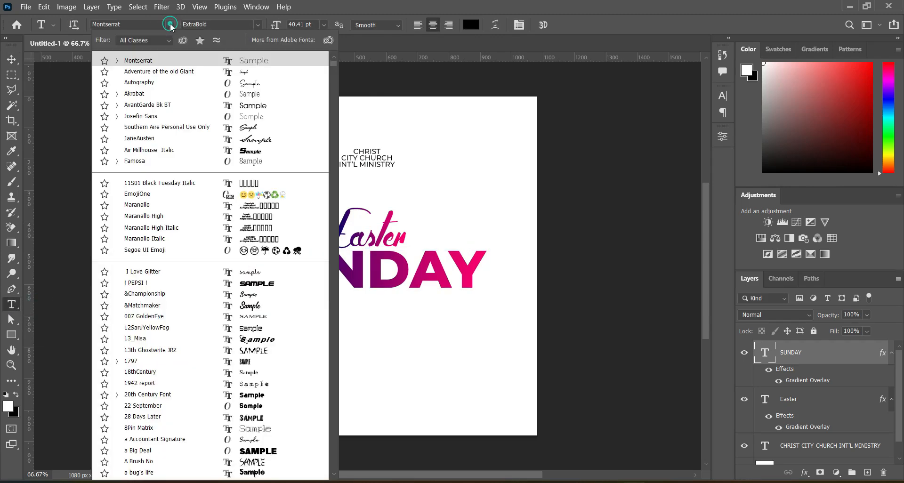
click(136, 93)
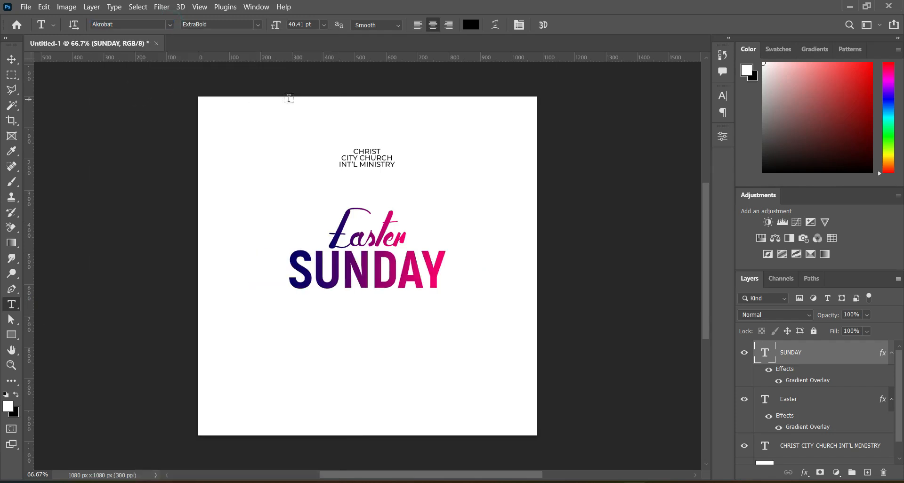
click(258, 27)
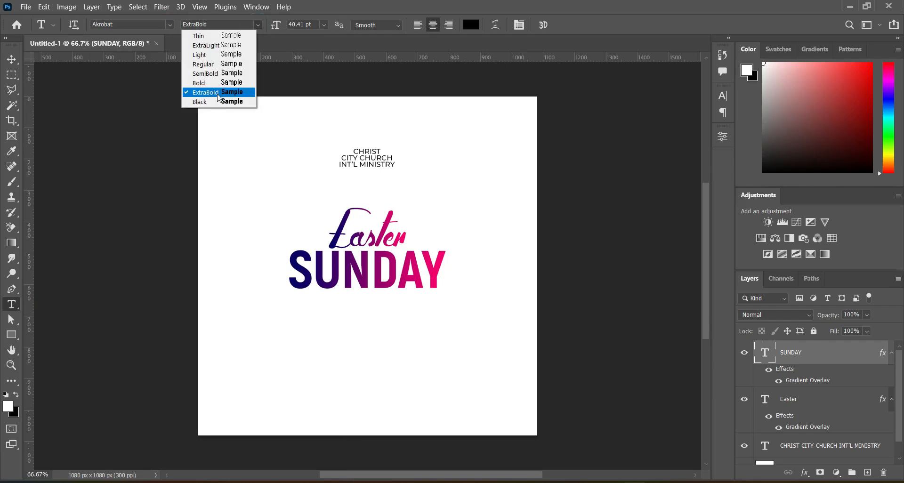
click(219, 101)
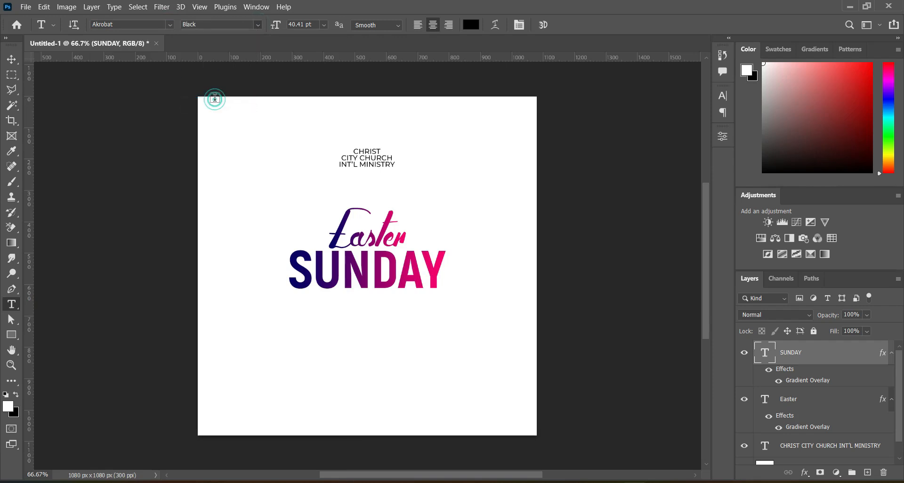
Step: Enlarge the SUNDAY text to about 139% and reposition it centred beneath Easter
click(12, 59)
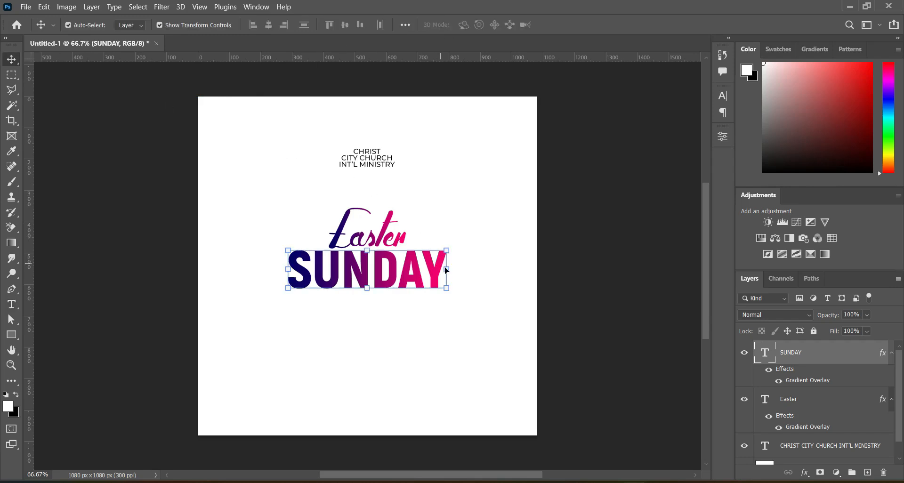
click(446, 269)
drag(448, 276, 480, 274)
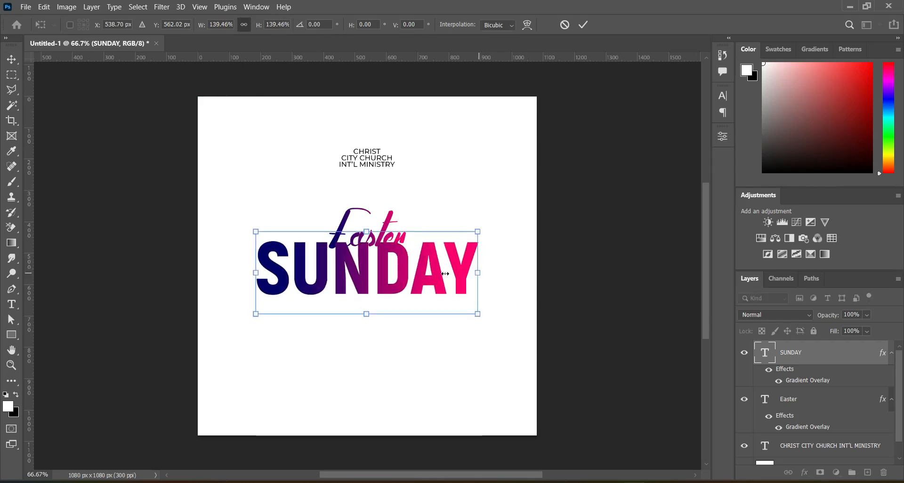
drag(406, 277, 409, 282)
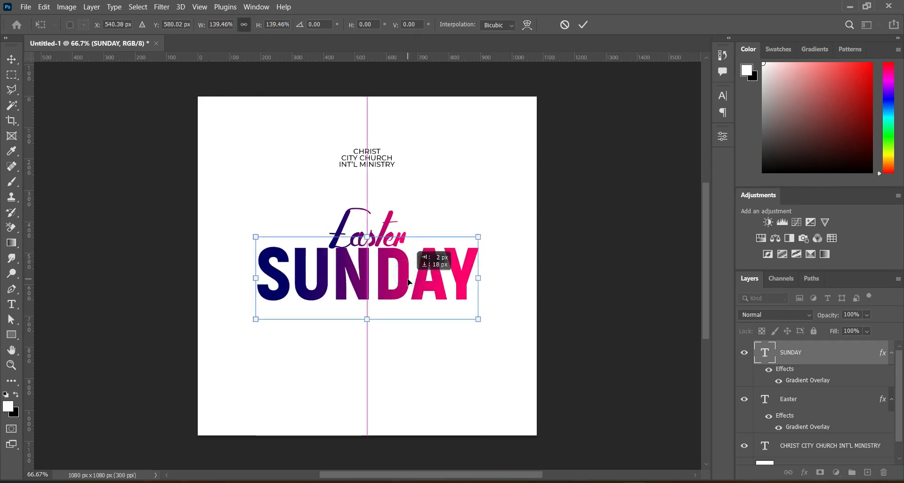
key(Down)
key(Down)
key(Down)
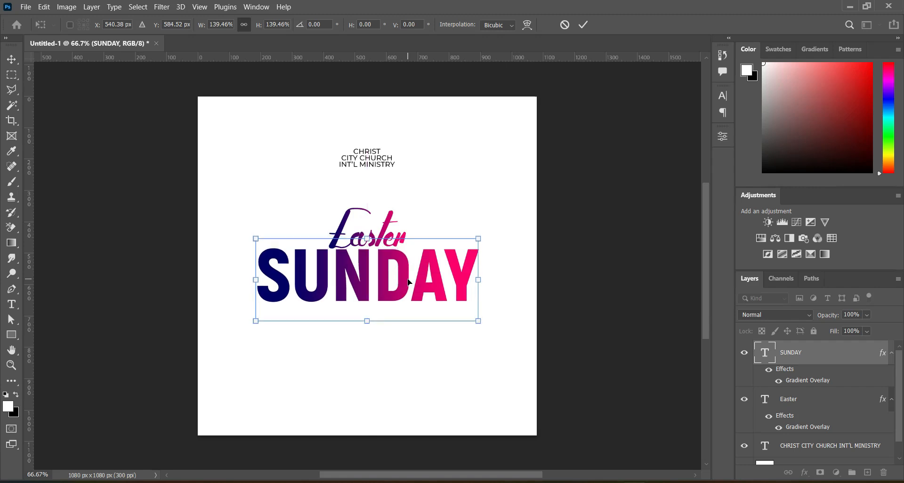
key(Return)
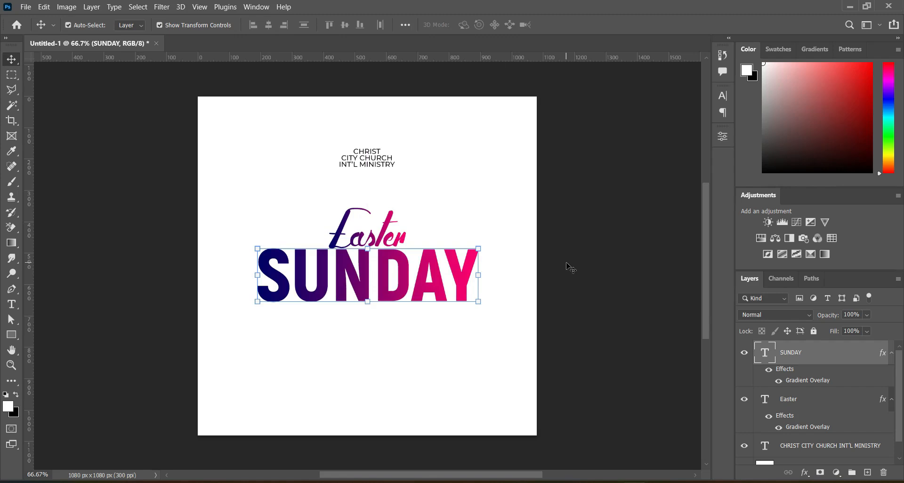
Step: Switch to the text file and copy the word CELEBRATION
key(alt+Tab)
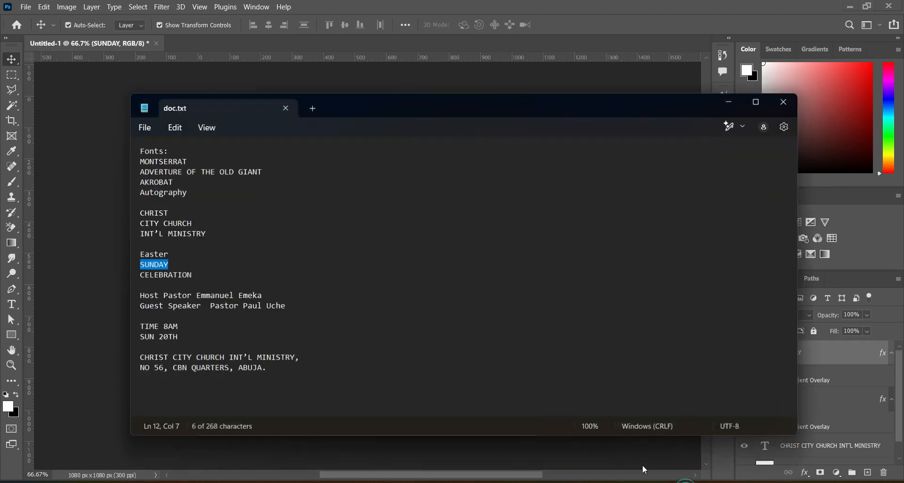
mouse_move(142, 273)
mouse_down()
mouse_move(188, 273)
mouse_move(128, 278)
mouse_up()
key(ctrl+c)
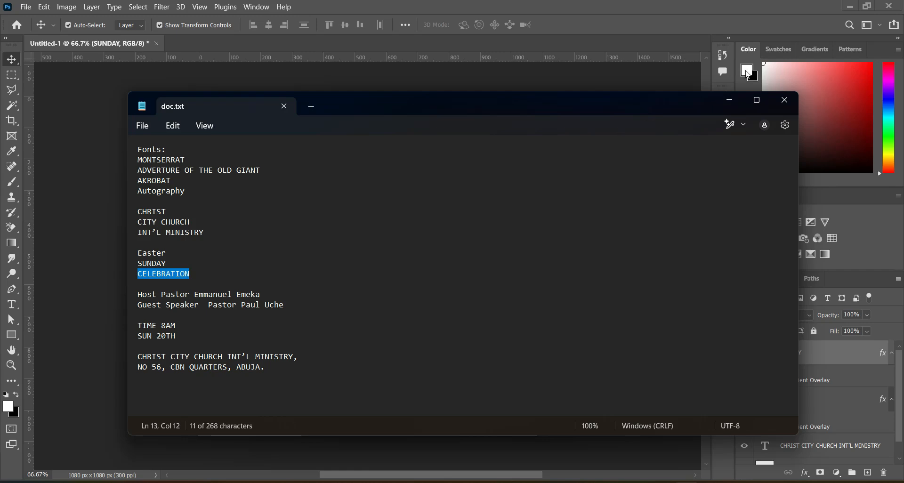
click(730, 100)
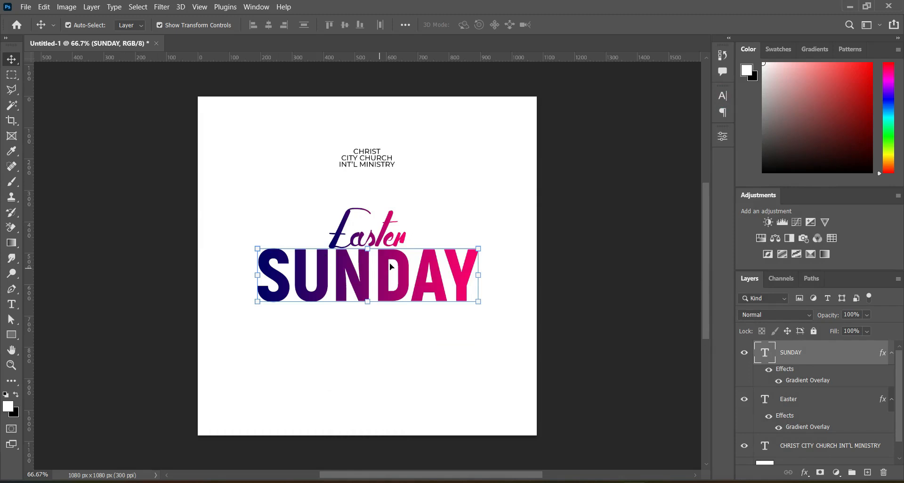
Step: Duplicate the SUNDAY text just below the original and replace the copy's text with the pasted CELEBRATION
drag(835, 355, 404, 326)
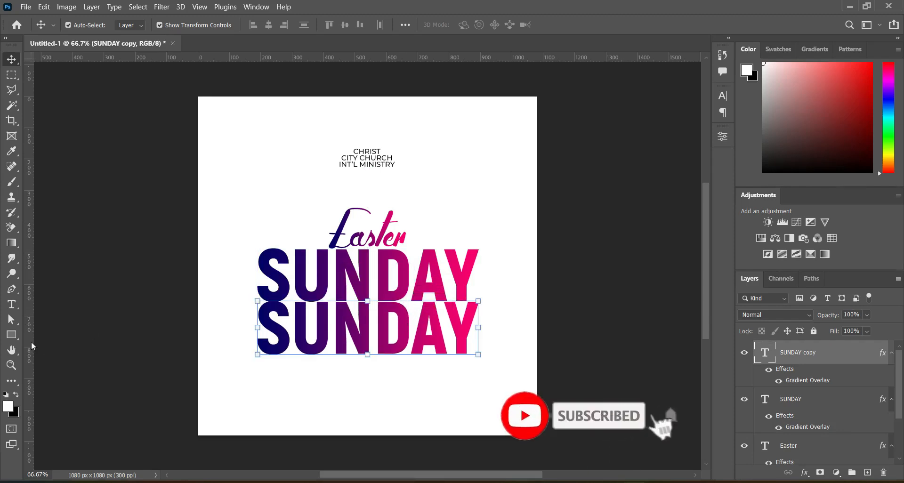
click(9, 305)
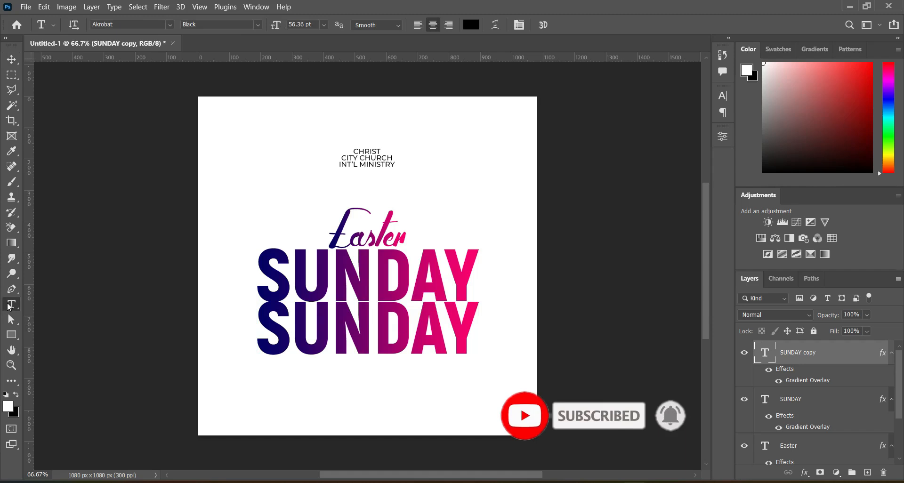
click(361, 322)
key(ctrl+a)
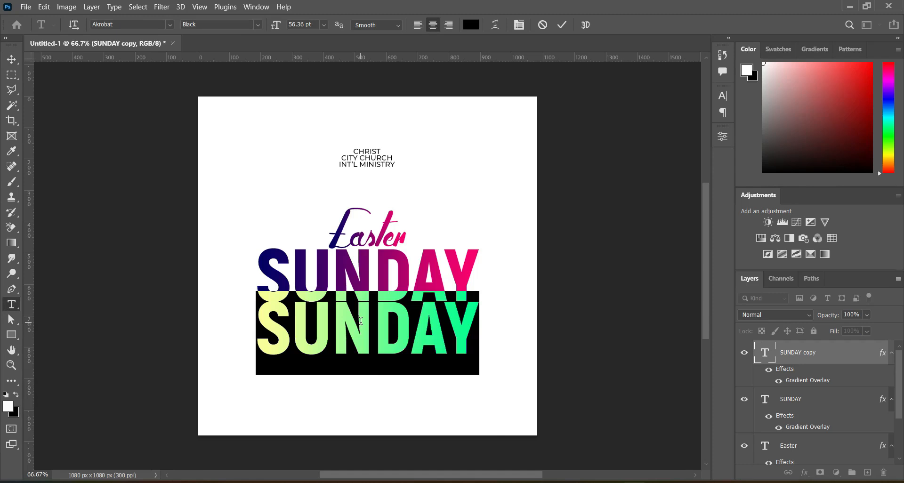
key(ctrl+v)
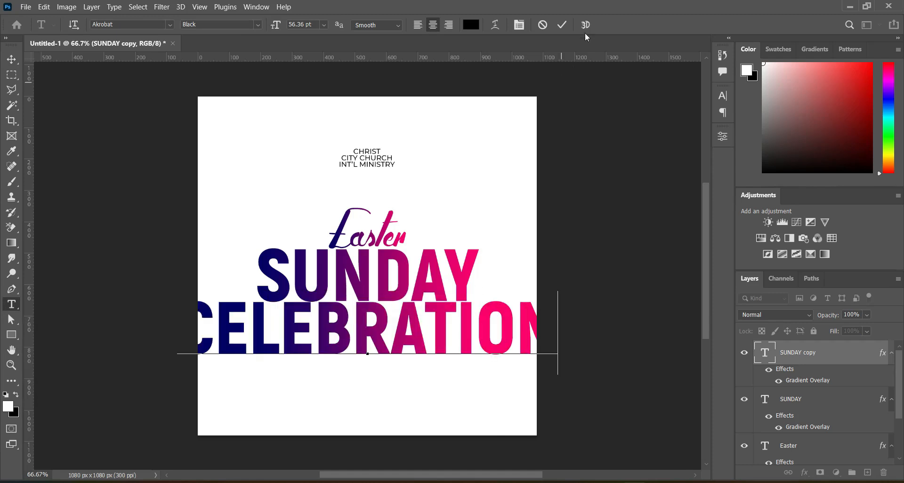
click(561, 24)
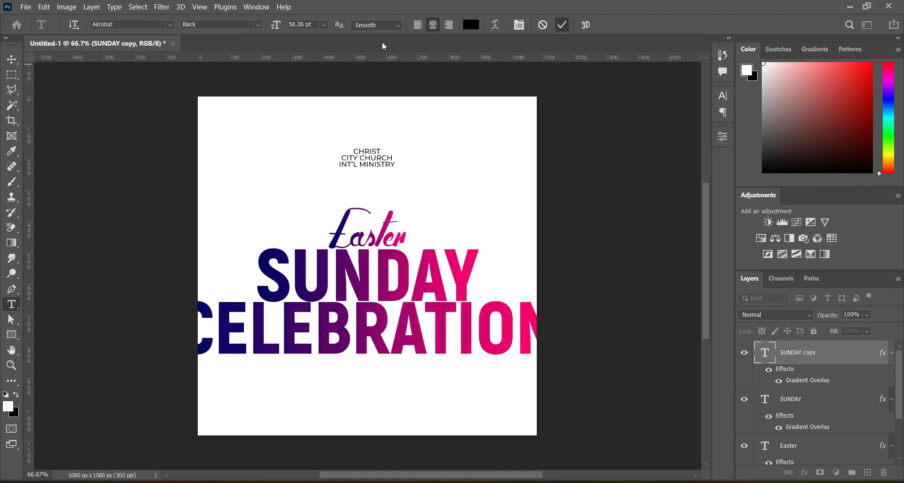
Step: Set the CELEBRATION text size to 10 pt and move it up just under SUNDAY
click(315, 24)
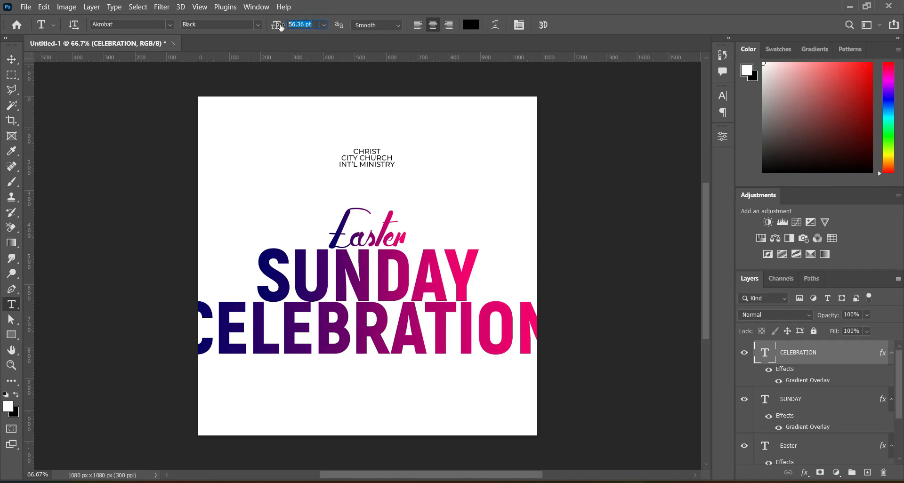
text(10)
key(Return)
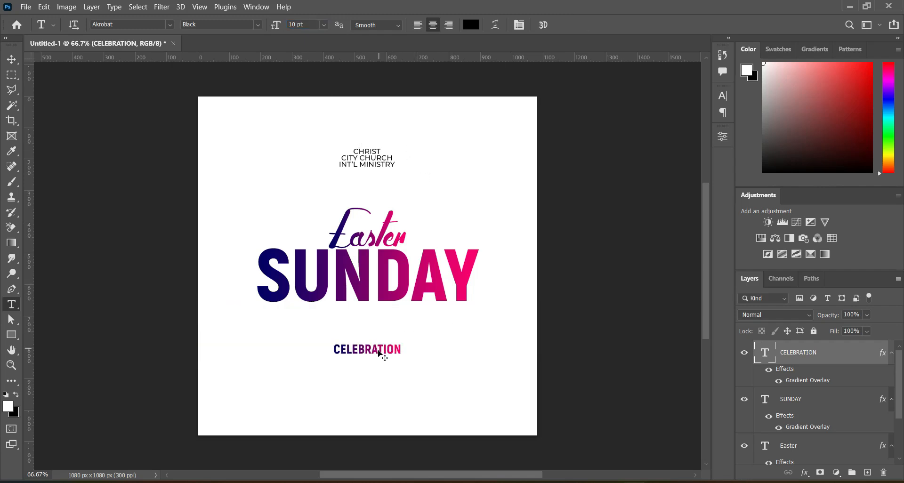
drag(380, 353, 379, 315)
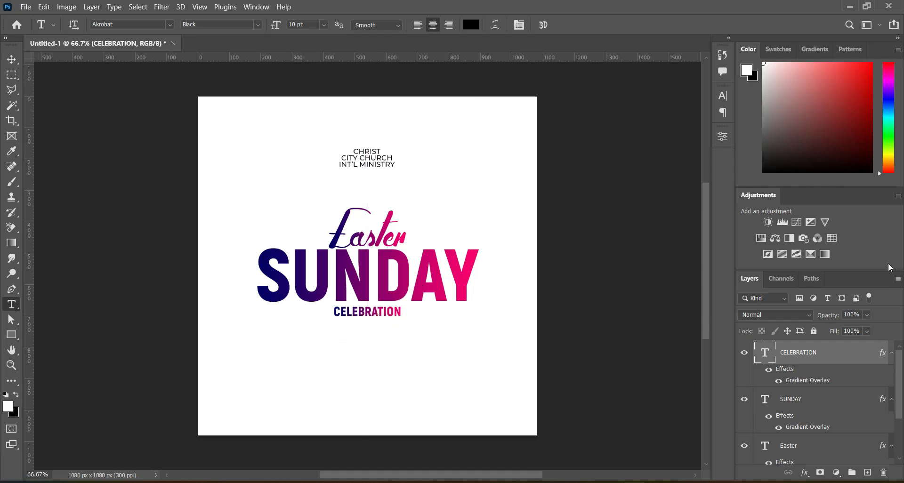
Step: Clear the gradient layer style from the CELEBRATION layer
click(892, 353)
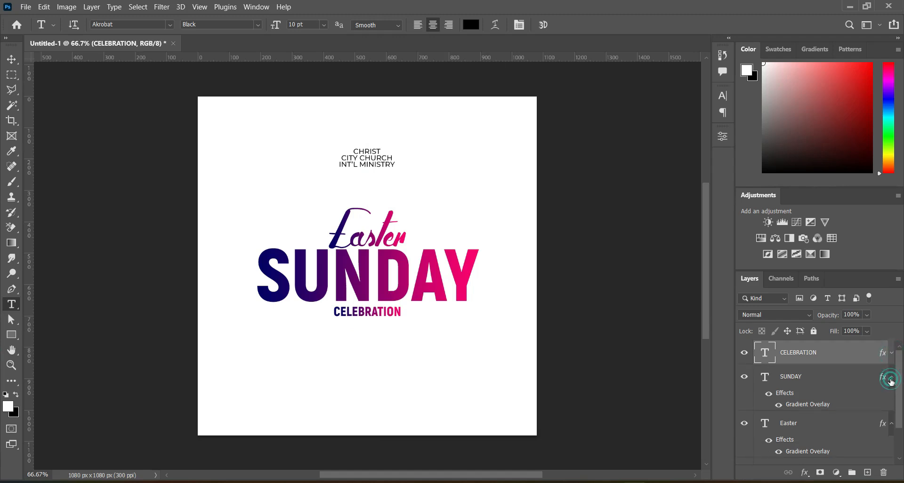
click(891, 378)
click(891, 403)
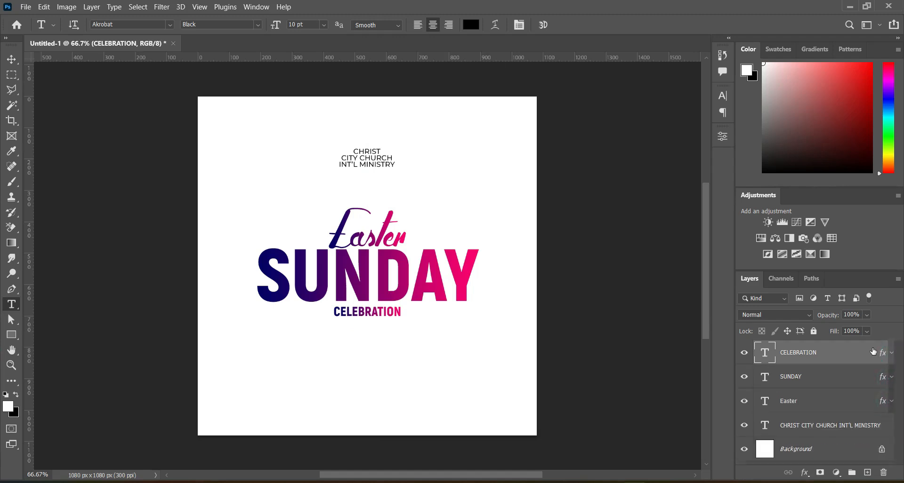
right_click(874, 352)
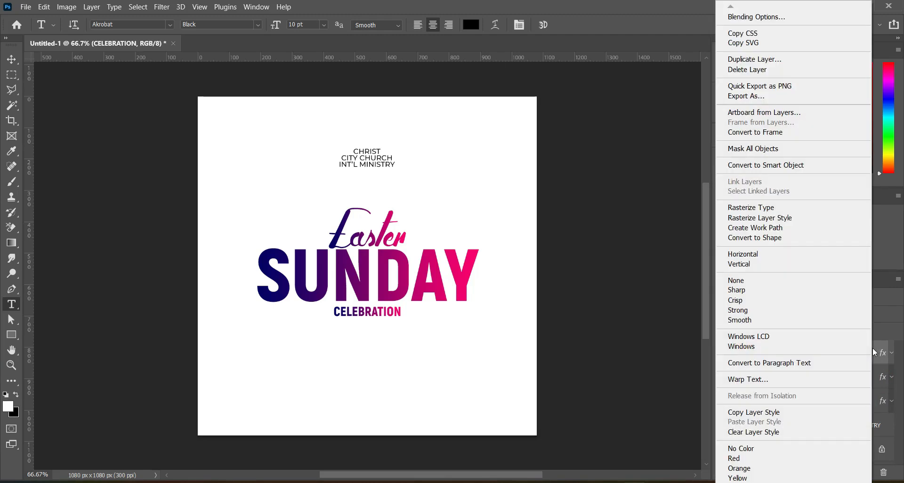
click(759, 432)
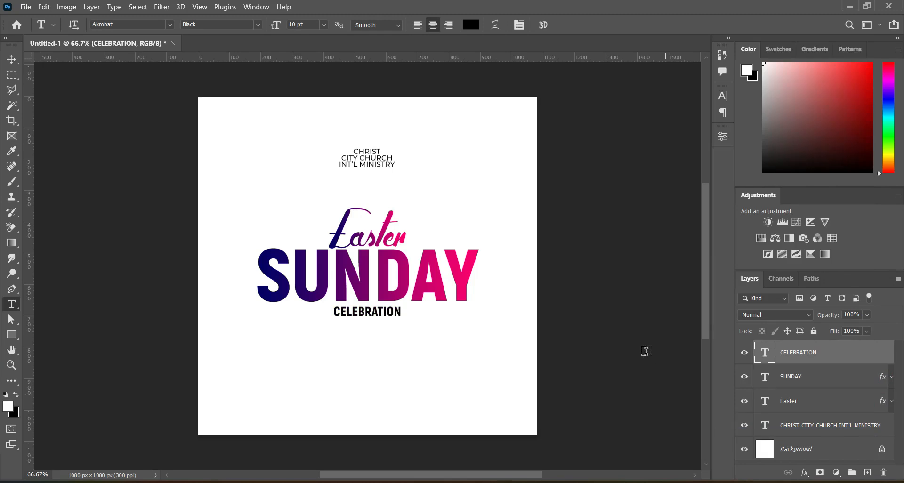
Step: Set the CELEBRATION text color to ff0000 and its font style to Bold
click(471, 25)
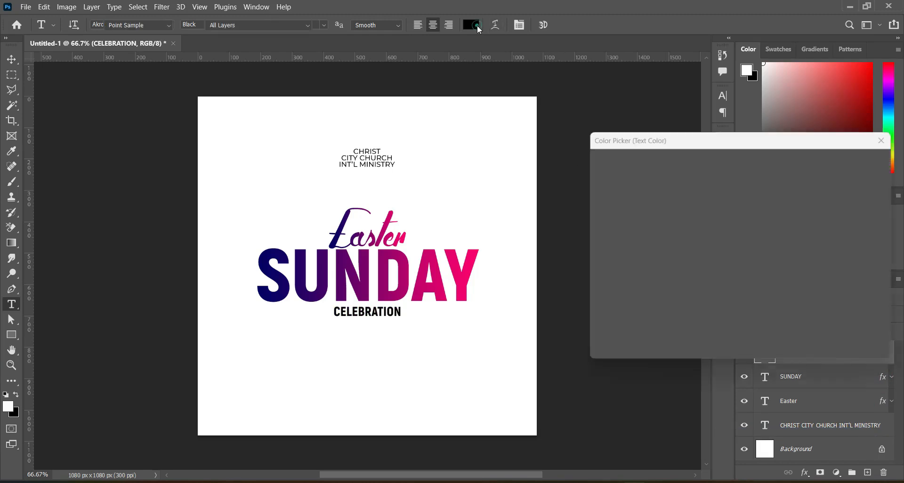
key(BackSpace)
text(ff0000)
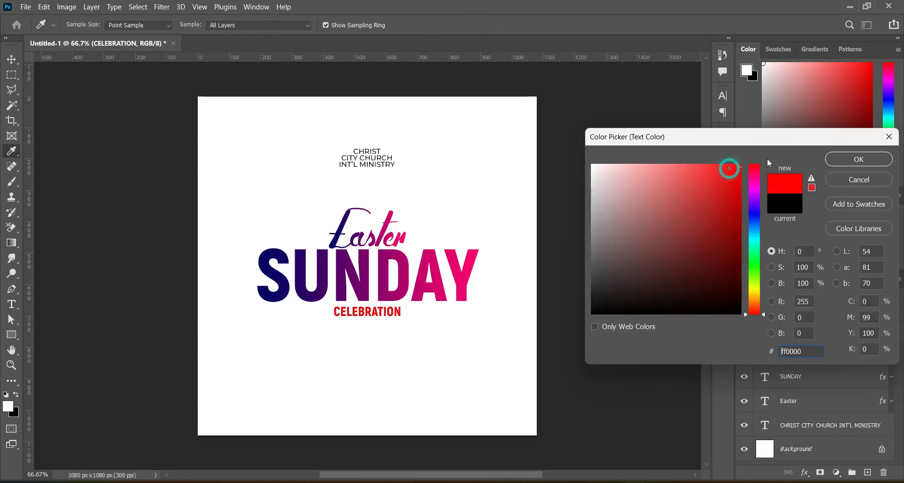
click(858, 161)
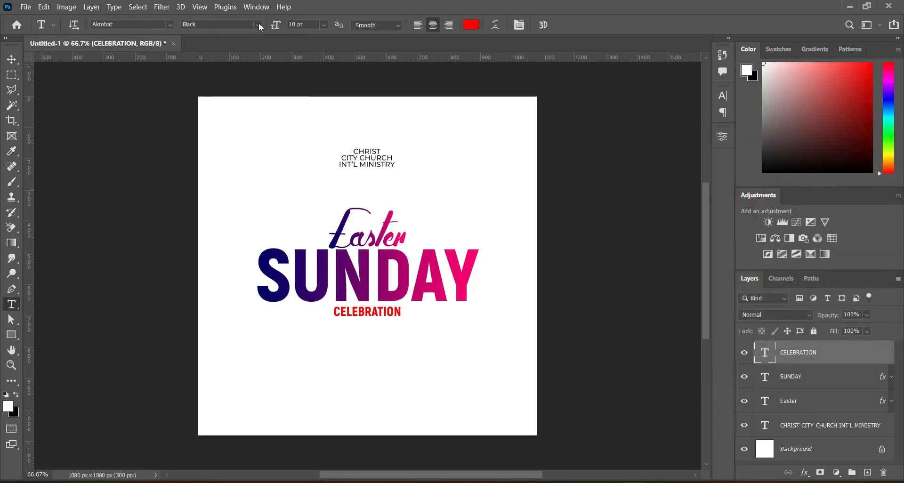
click(257, 23)
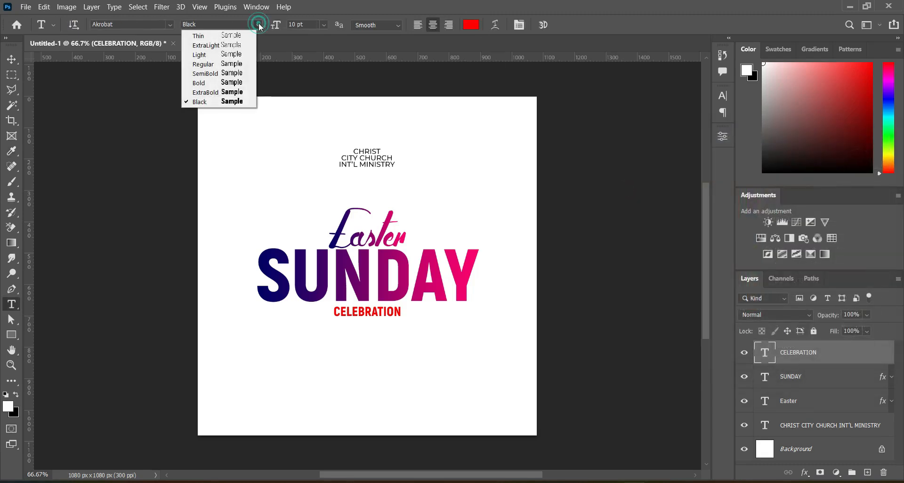
click(235, 83)
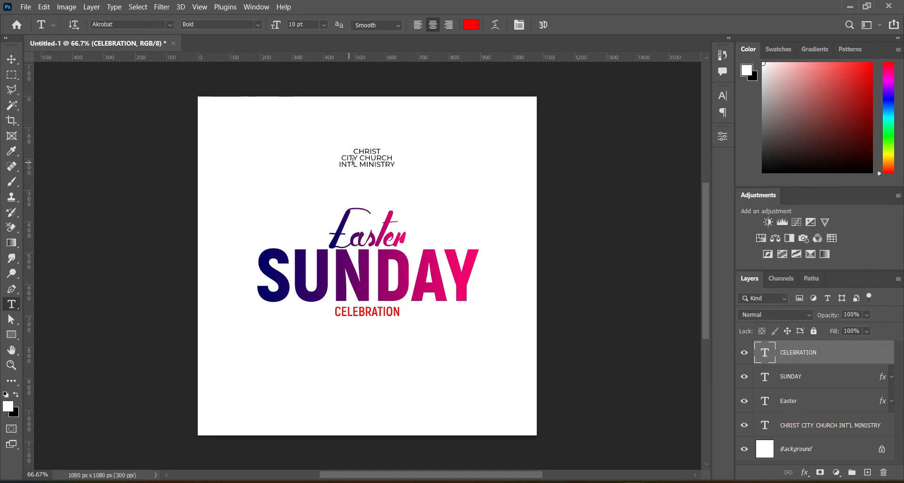
Step: Set the CELEBRATION text tracking to 300
click(723, 97)
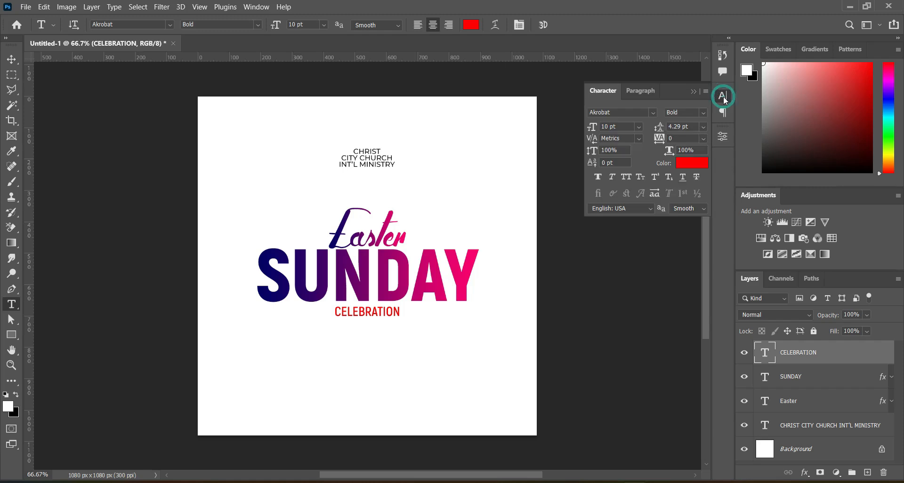
click(678, 138)
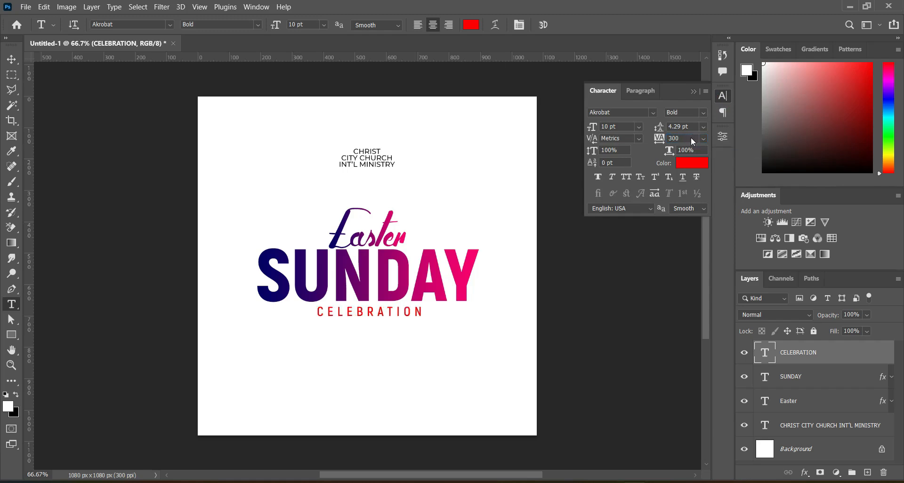
click(694, 90)
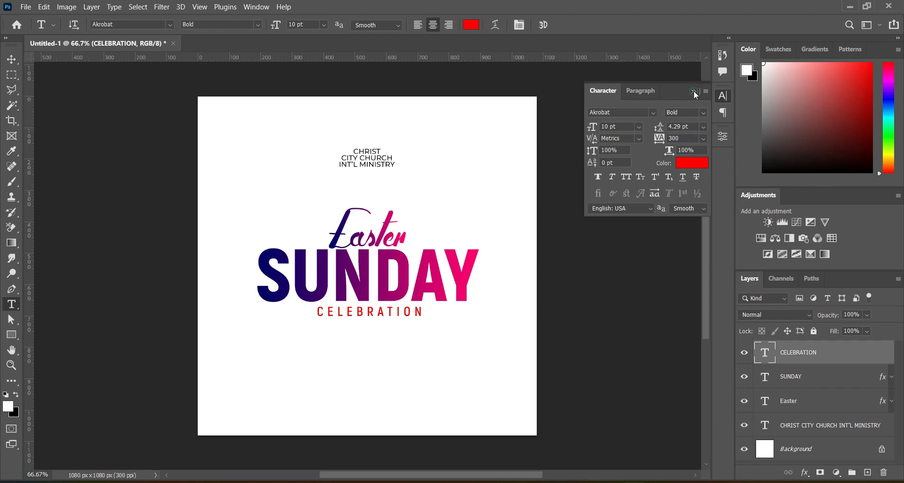
Step: Nudge the CELEBRATION text slightly upward under SUNDAY and deselect it
click(11, 61)
key(Up)
key(Up)
key(Up)
key(Up)
key(Up)
key(Up)
key(Up)
key(Up)
key(Up)
key(Up)
key(Up)
key(Up)
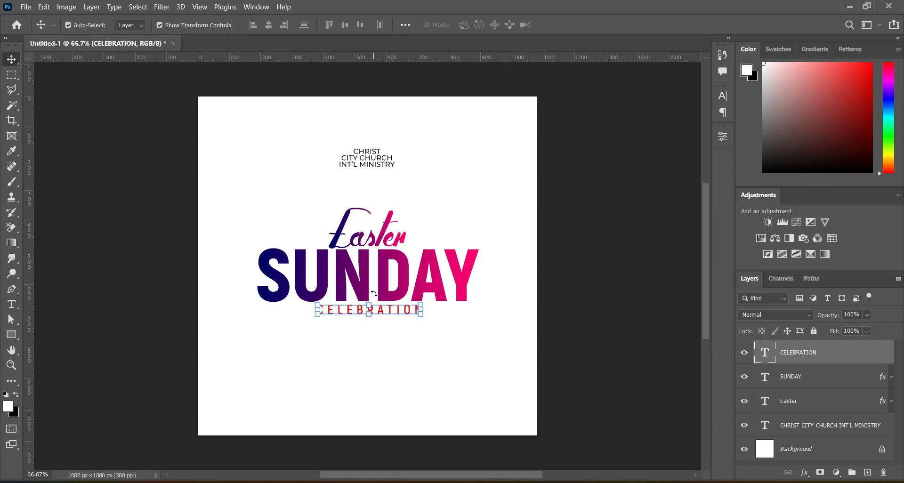
key(Down)
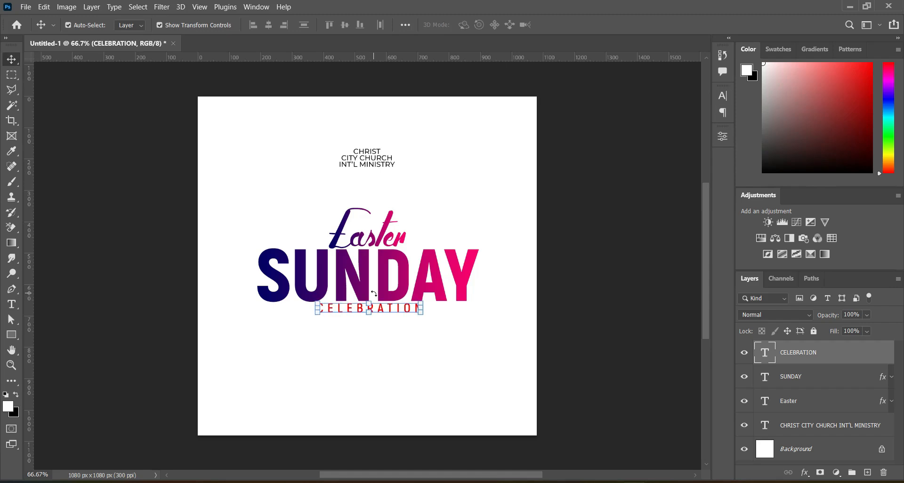
click(610, 306)
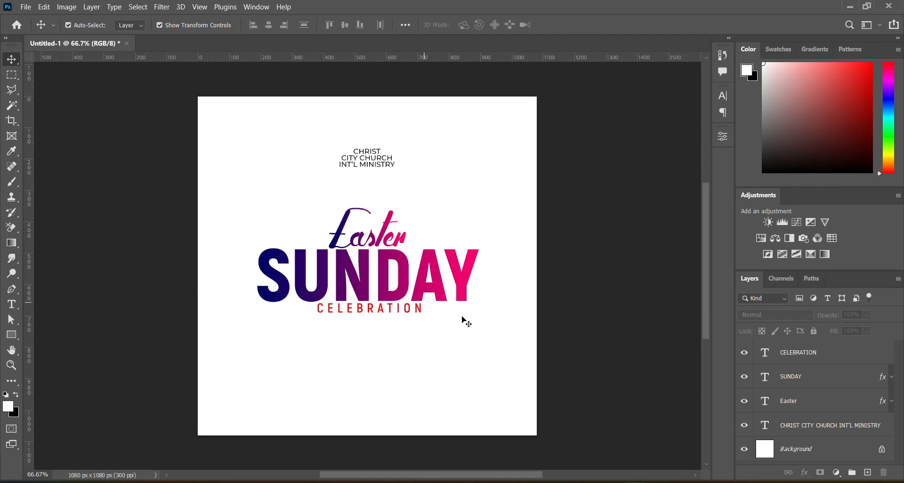
Step: Switch to doc.txt, select the word TIME, and return to the canvas
key(alt+Tab)
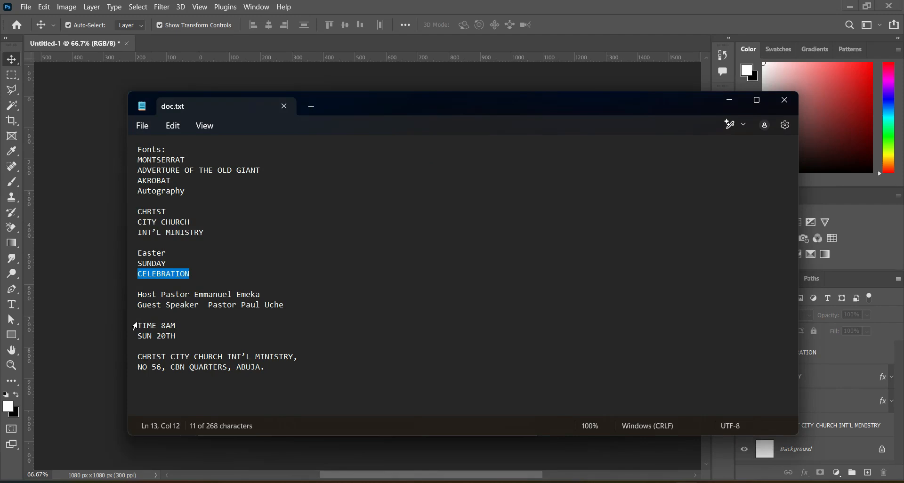
drag(138, 325, 156, 326)
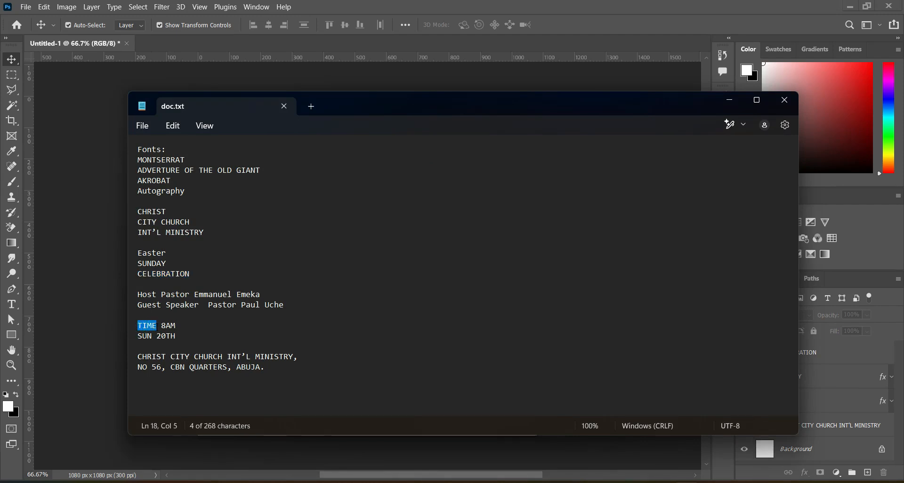
click(729, 100)
Step: Draw a circle about 129 px wide near the top-left of the canvas and reposition it slightly
click(14, 334)
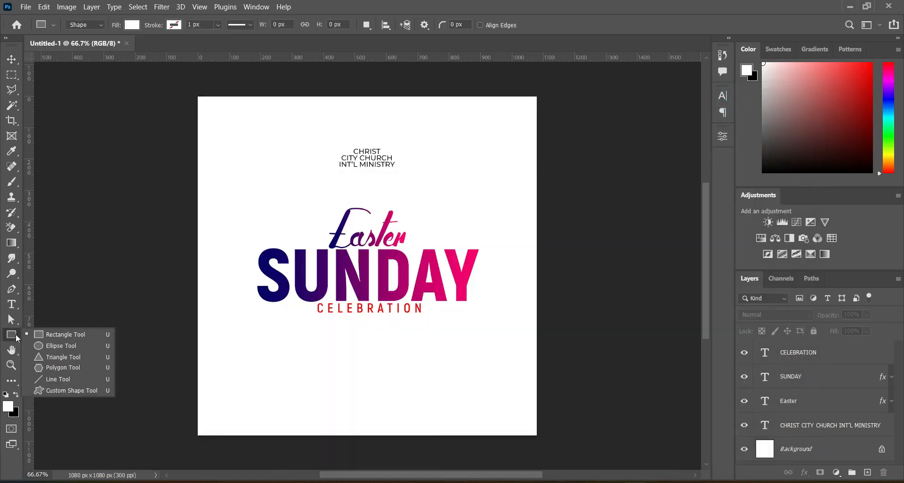
click(52, 343)
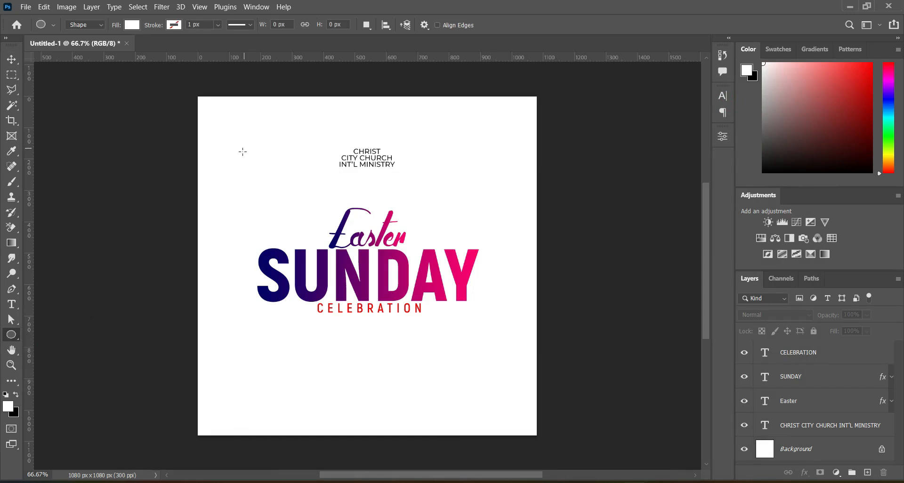
drag(235, 154, 275, 197)
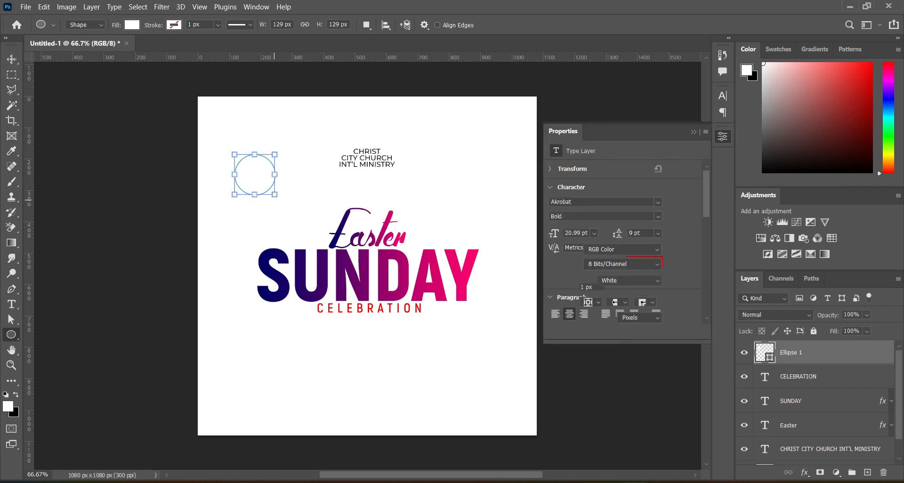
key(v)
drag(251, 175, 268, 192)
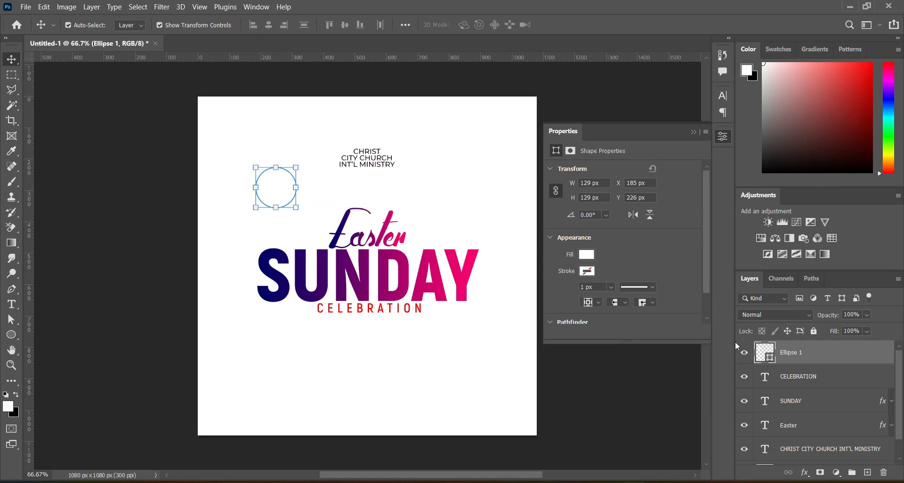
Step: Set the circle's fill color to fcc893
double_click(769, 357)
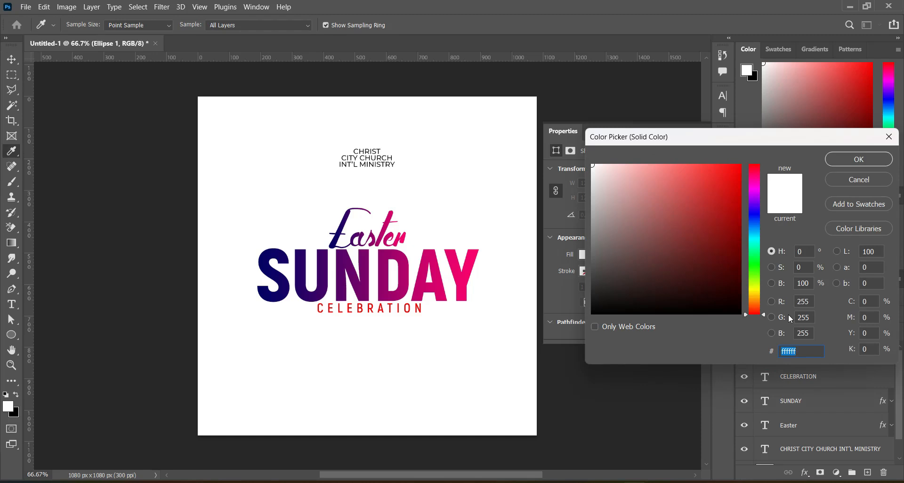
text(f)
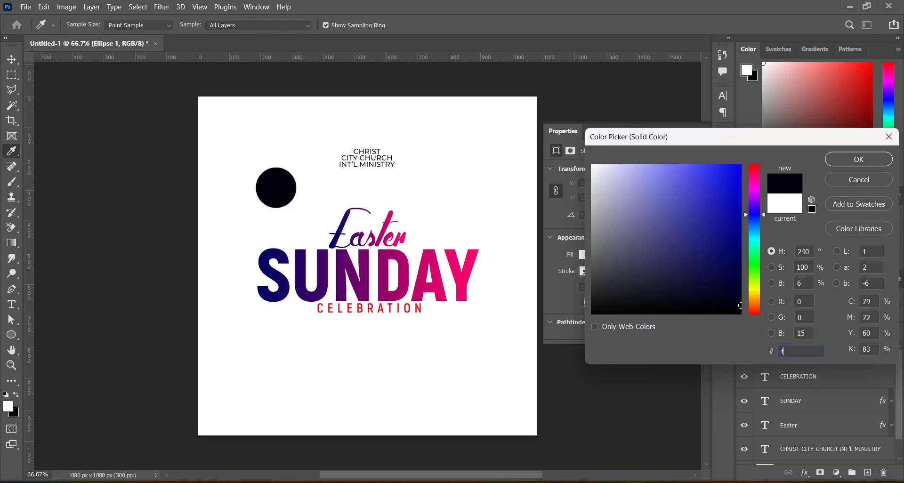
text(cc)
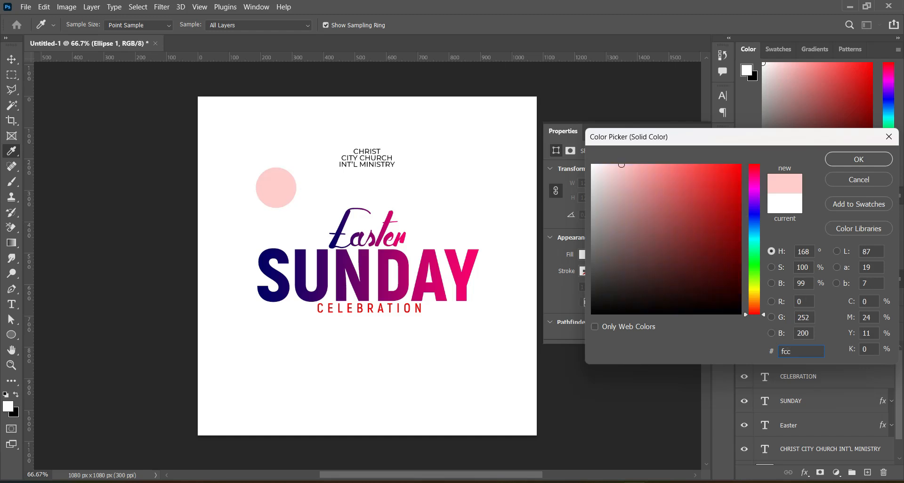
text(893)
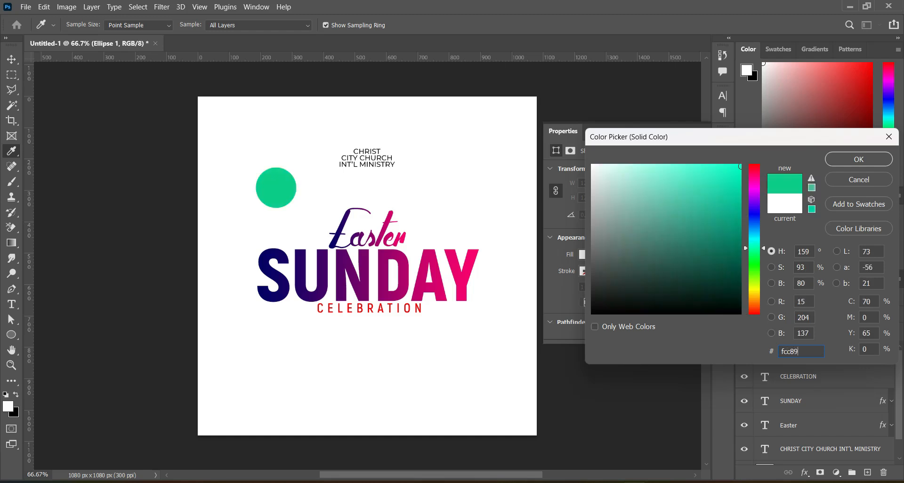
click(859, 159)
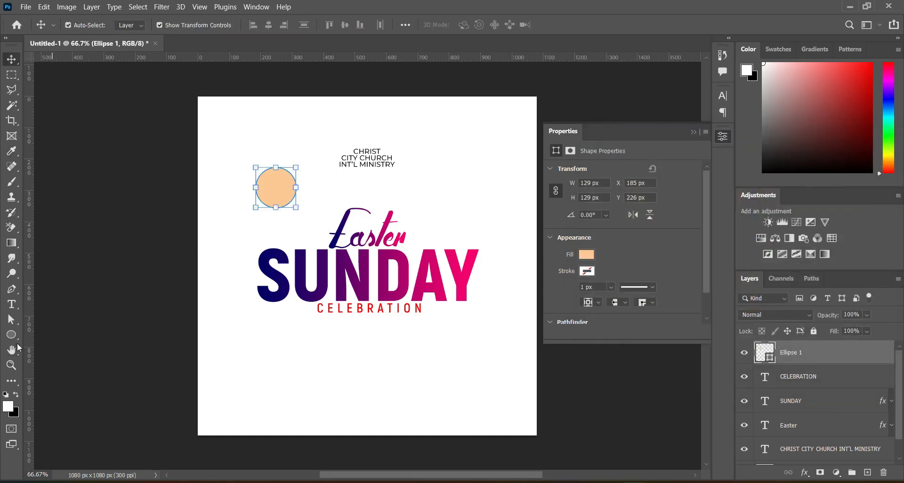
Step: Add a text layer reading TIME on the lower left of the canvas
click(12, 304)
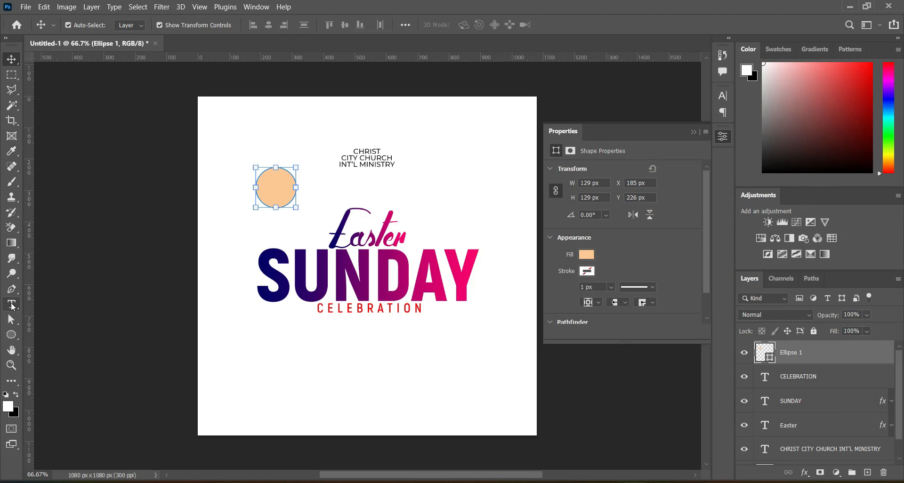
click(258, 345)
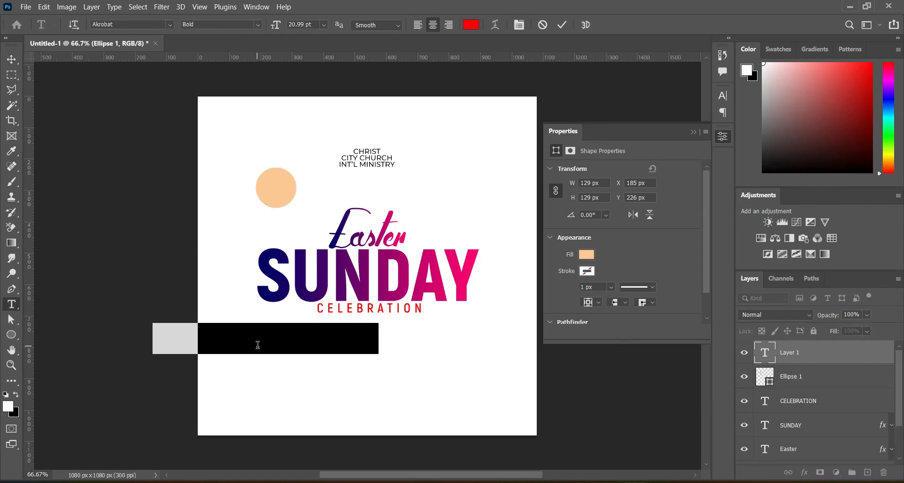
text(TIME)
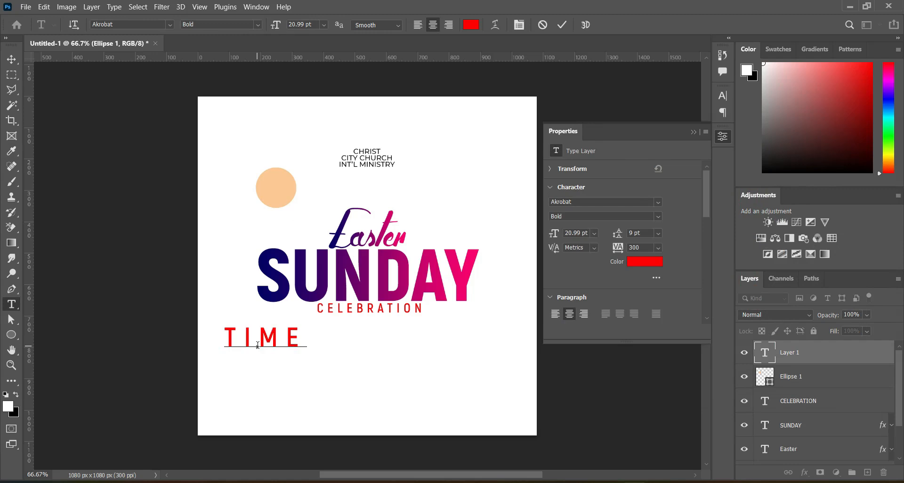
key(ctrl+Return)
Step: Set the TIME text tracking to 0
scroll(651, 252, down, 4)
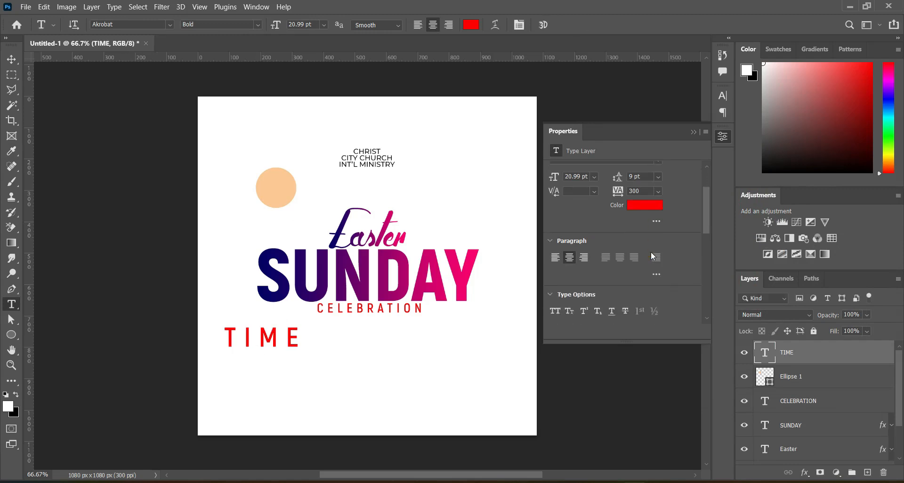
scroll(650, 251, down, 4)
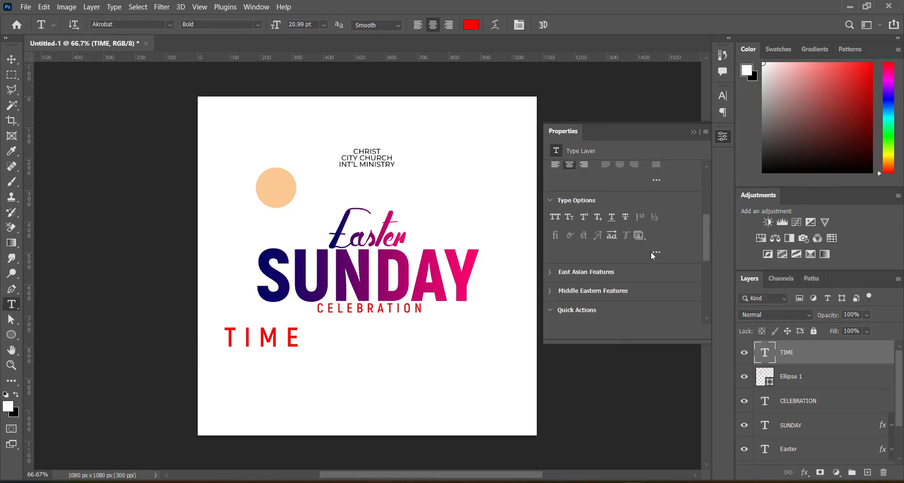
scroll(650, 251, down, 3)
click(693, 132)
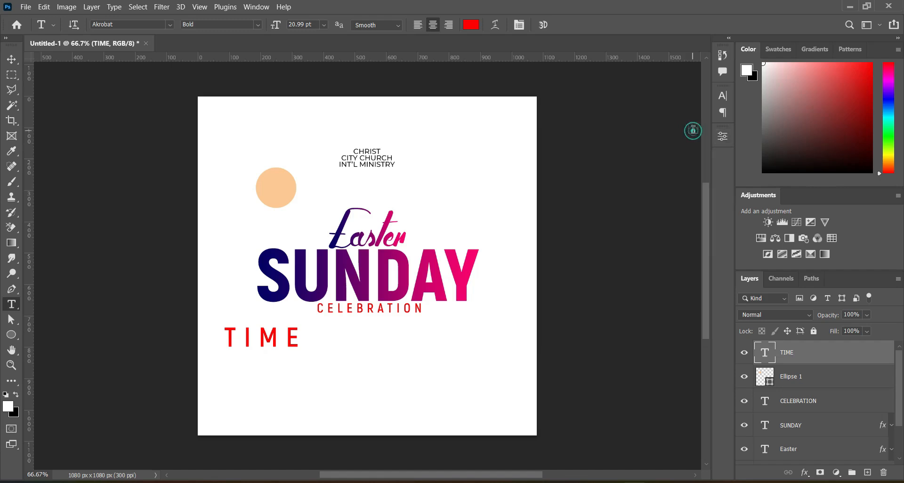
click(721, 95)
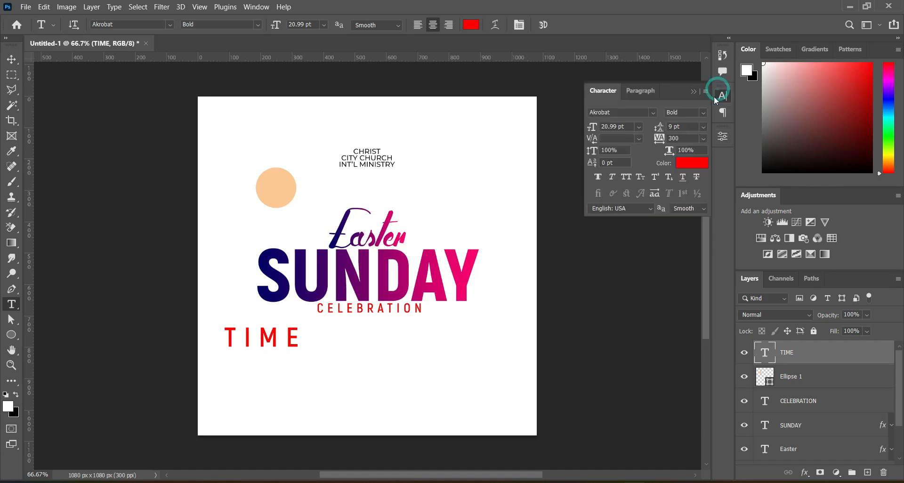
click(681, 140)
key(Return)
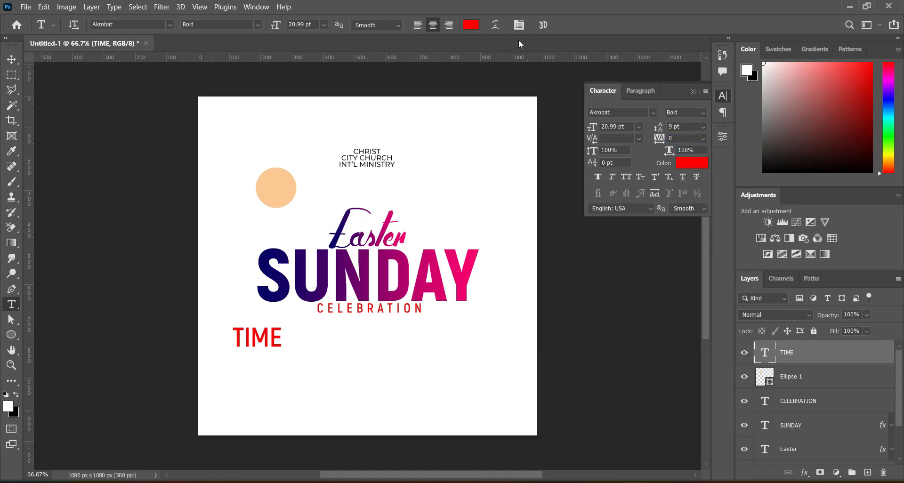
Step: Scale the TIME text down to about 27% and place it at the top of the circle
click(11, 59)
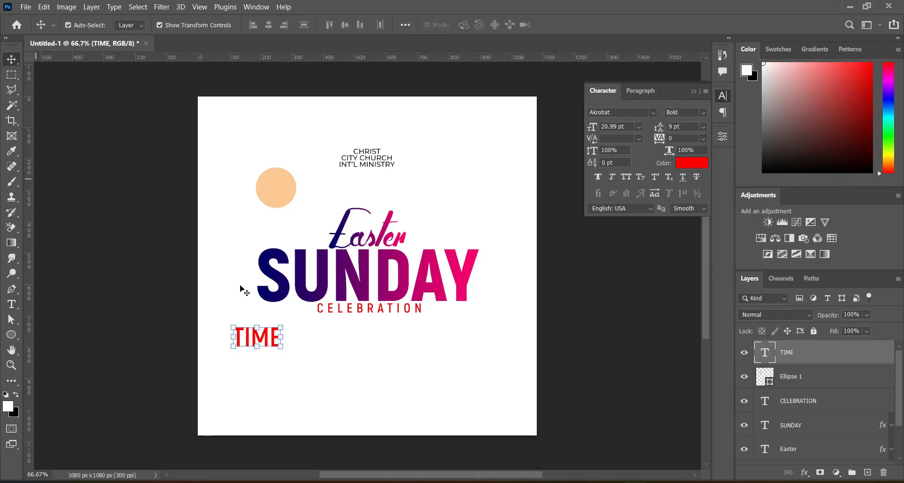
drag(280, 346, 297, 135)
scroll(246, 331, up, 2)
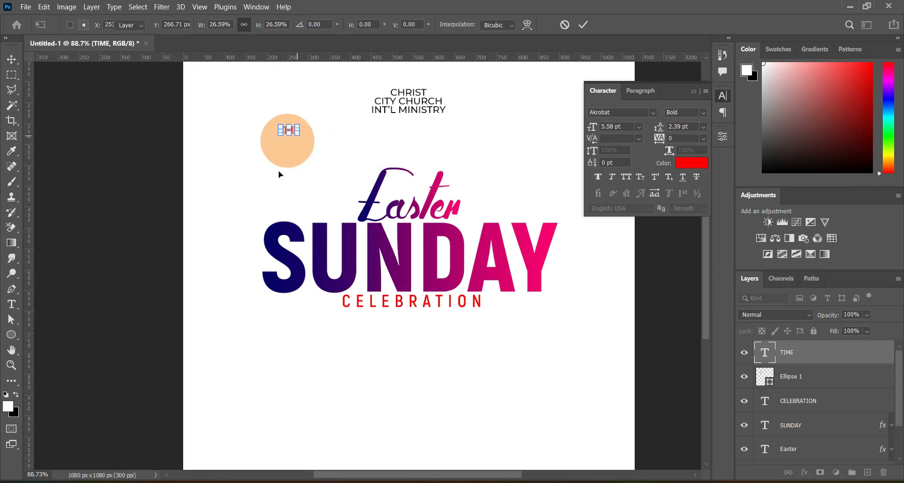
key(Return)
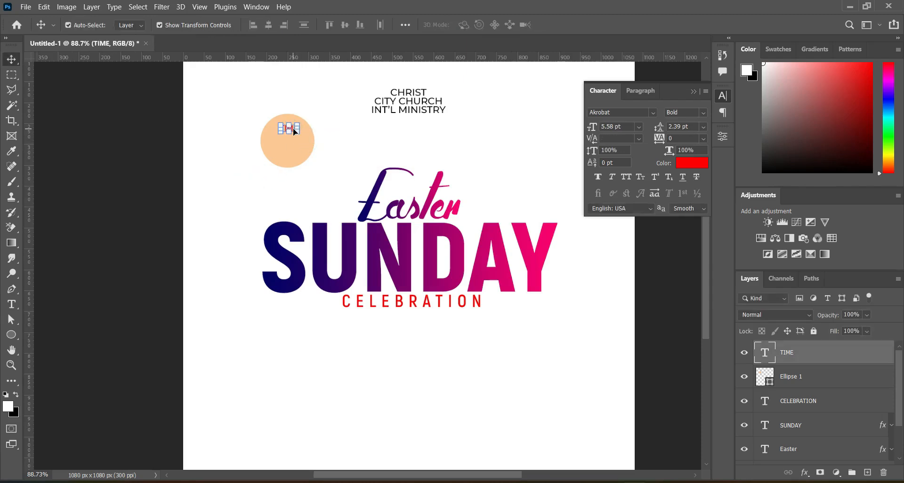
Step: Copy 8AM from doc.txt and paste it as a new text layer beside the circle
click(85, 206)
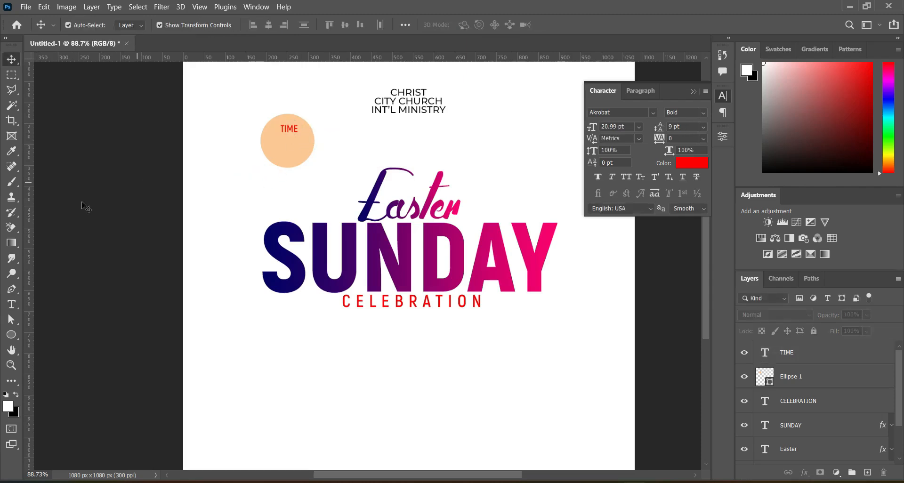
click(12, 304)
click(240, 179)
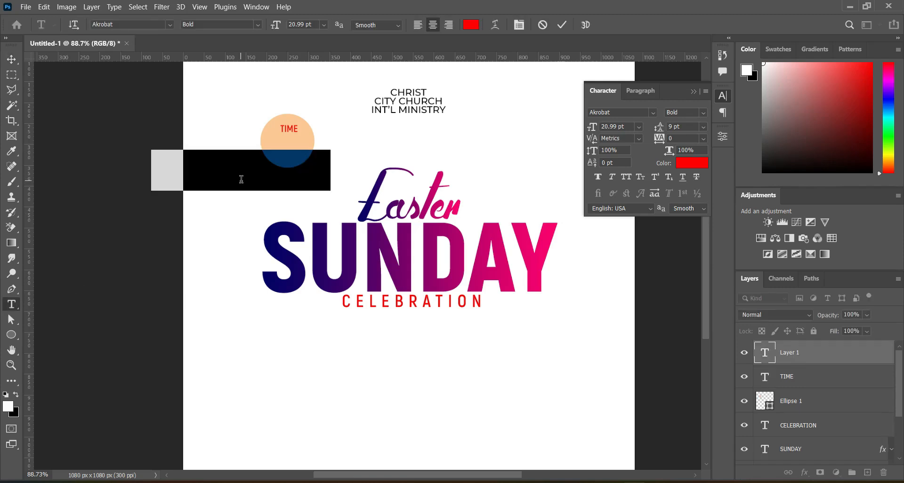
key(alt+Tab)
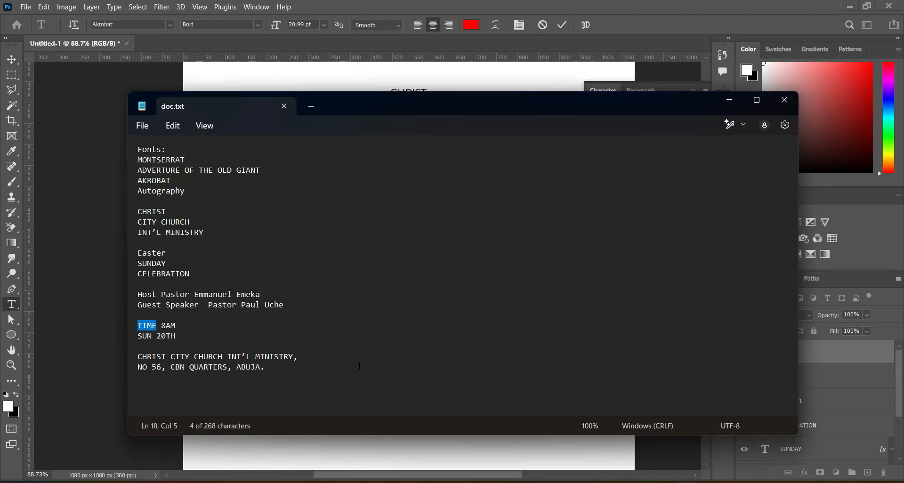
double_click(163, 325)
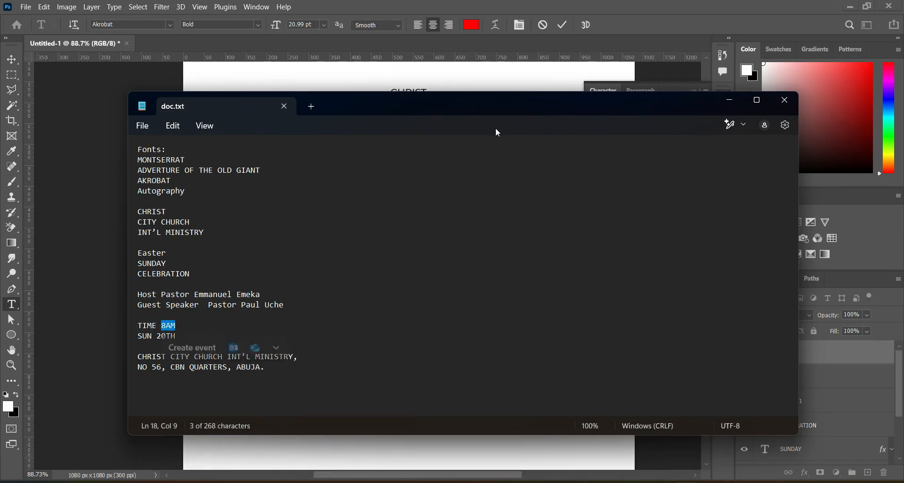
click(729, 100)
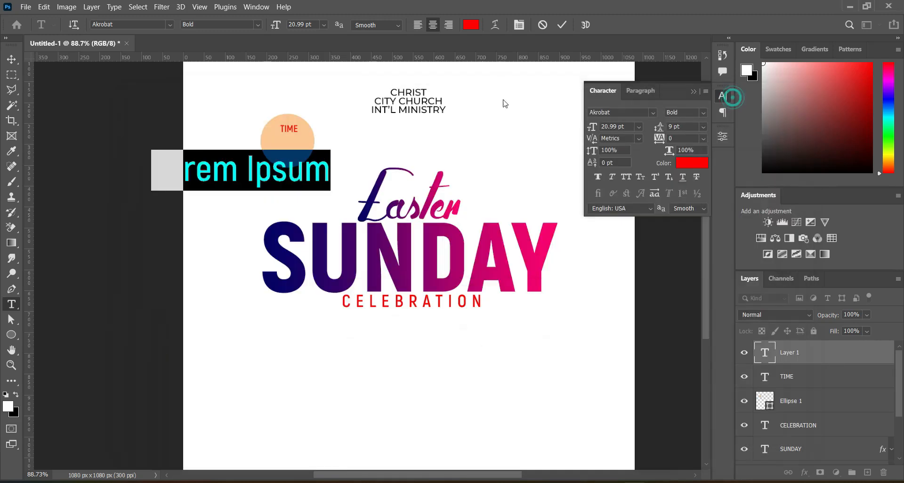
text(8AM)
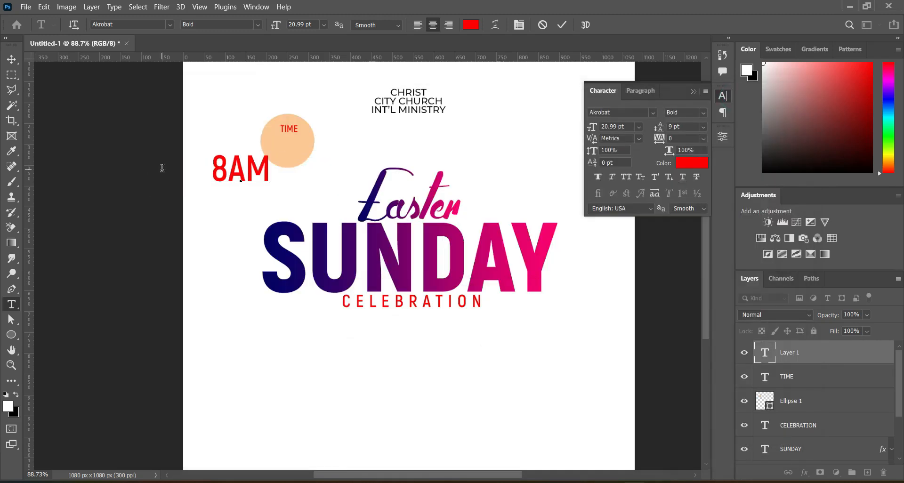
click(561, 25)
Step: Select the 8AM text and reduce its font size to 16 pt
drag(228, 164, 271, 165)
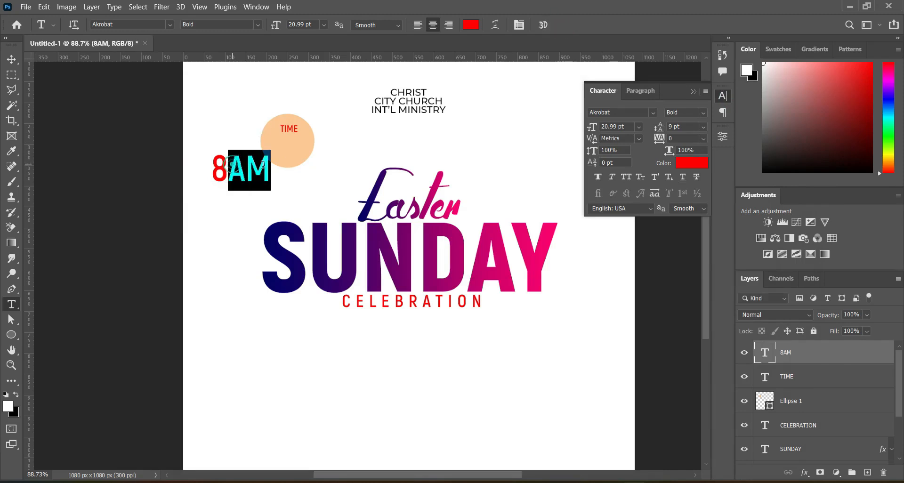
drag(280, 26, 276, 26)
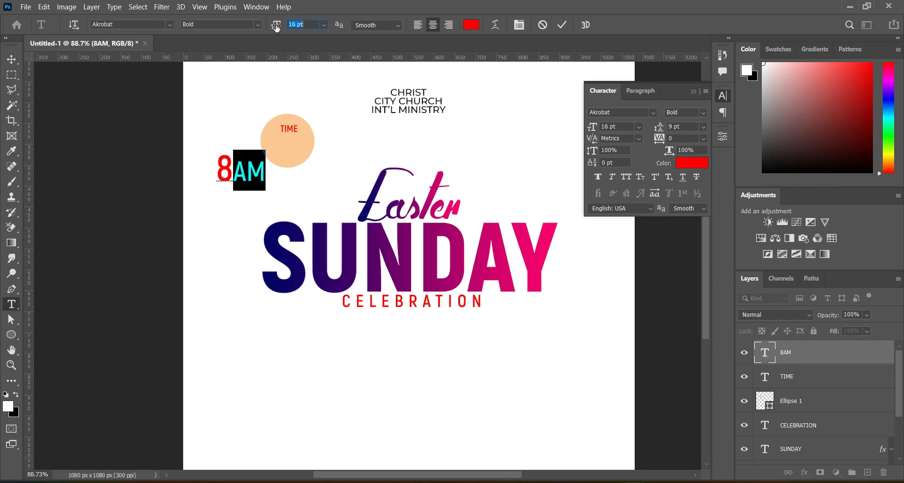
Step: Change the 8AM text colour to black (000000) and its font weight to Black
click(12, 59)
scroll(283, 146, down, 2)
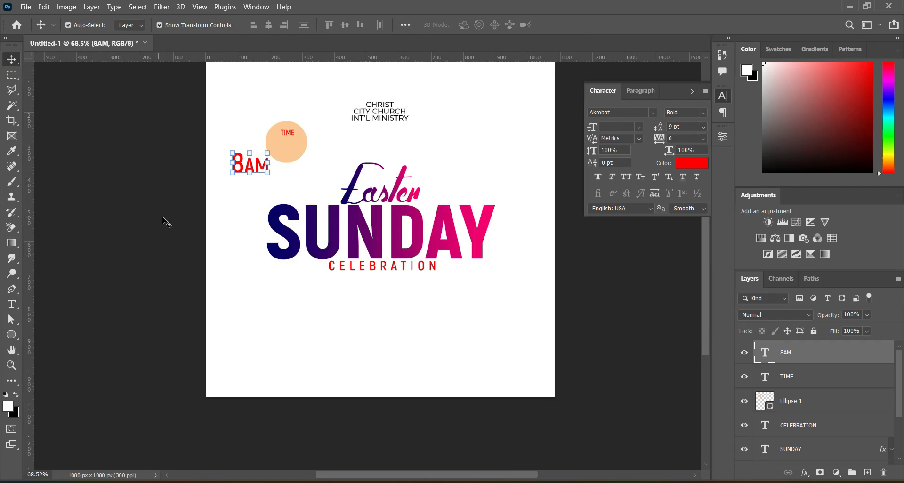
click(11, 303)
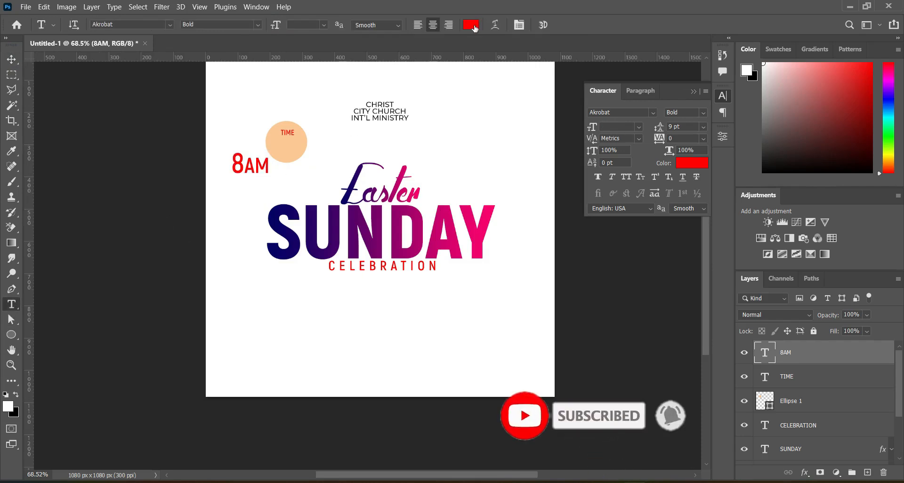
click(470, 25)
drag(639, 288, 589, 322)
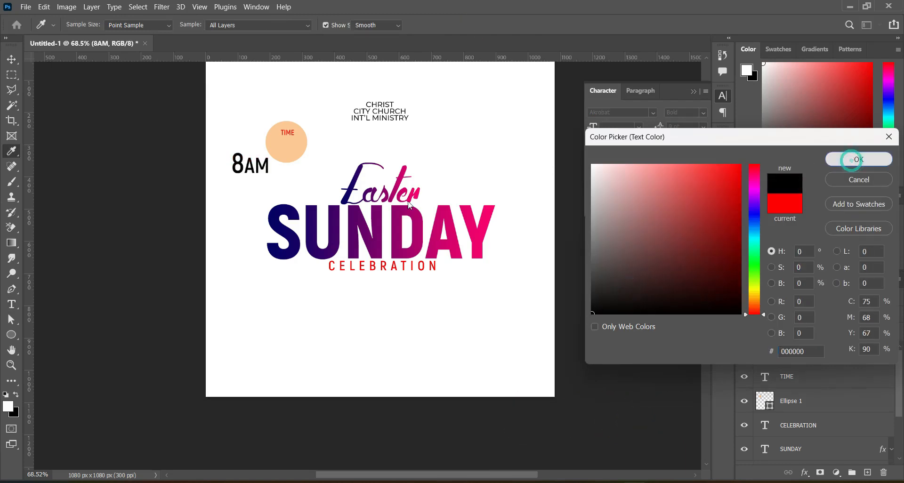
click(857, 159)
click(258, 25)
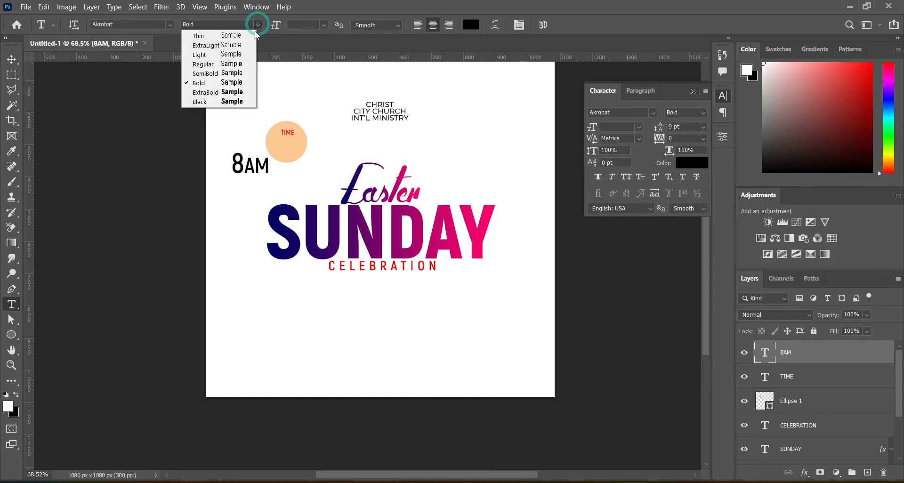
click(218, 102)
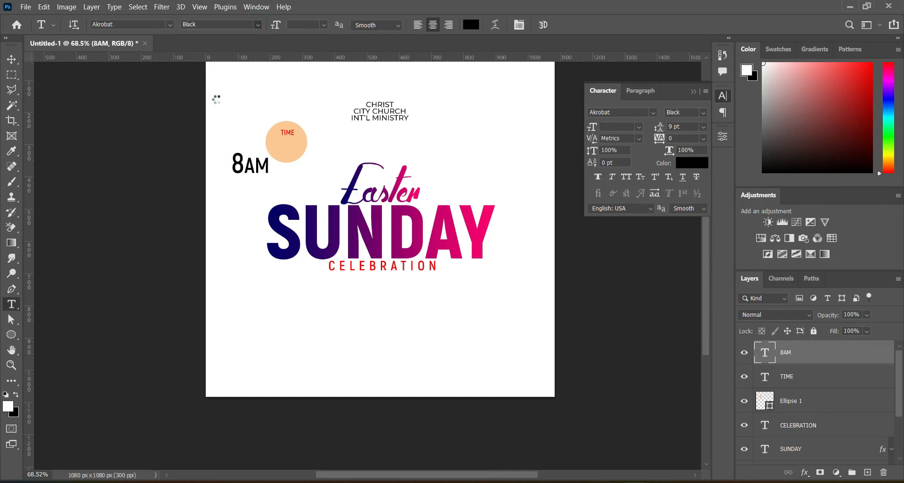
Step: Move the 8AM text into the circle and scale it down to about 79%
click(13, 59)
drag(254, 168, 289, 150)
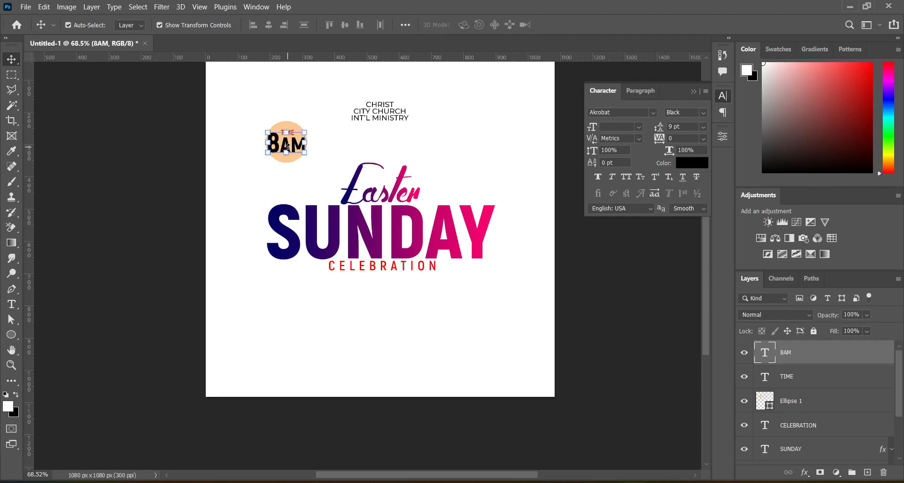
scroll(345, 153, up, 3)
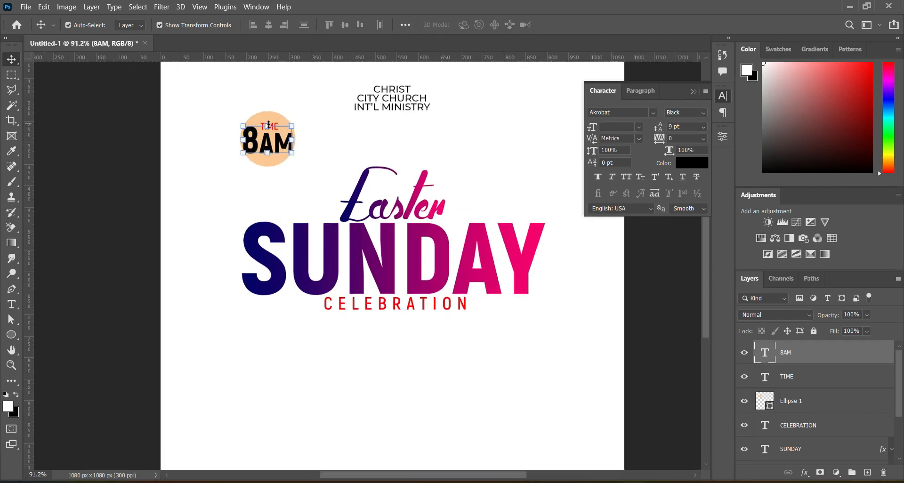
drag(292, 126, 270, 144)
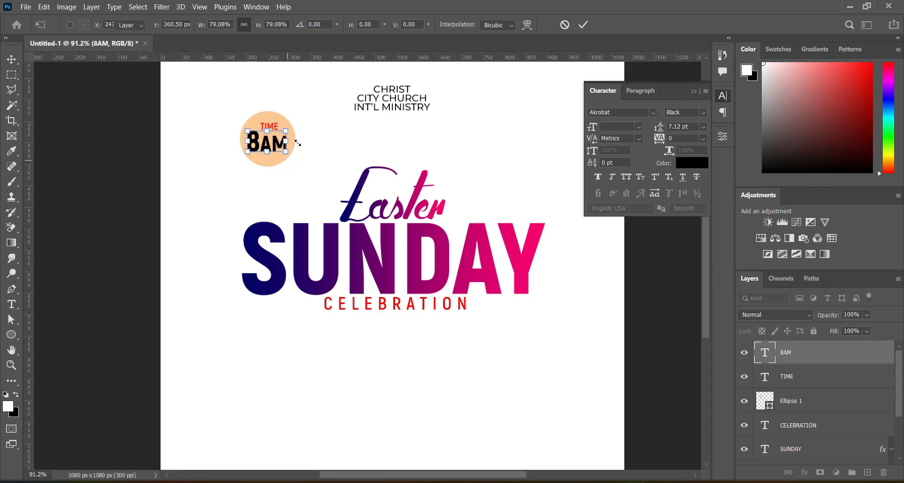
click(120, 147)
Step: Scale the TIME text up to about 117% so it sits above 8AM inside the circle
click(261, 127)
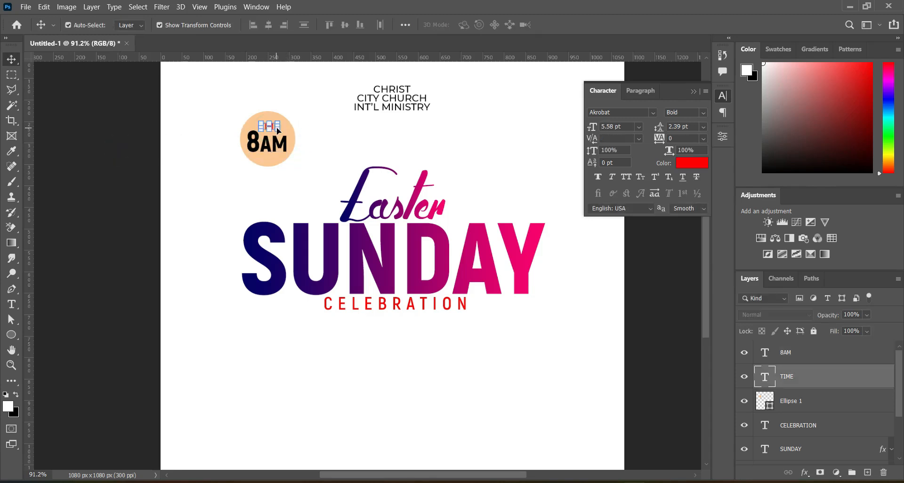
click(277, 129)
drag(277, 131, 281, 134)
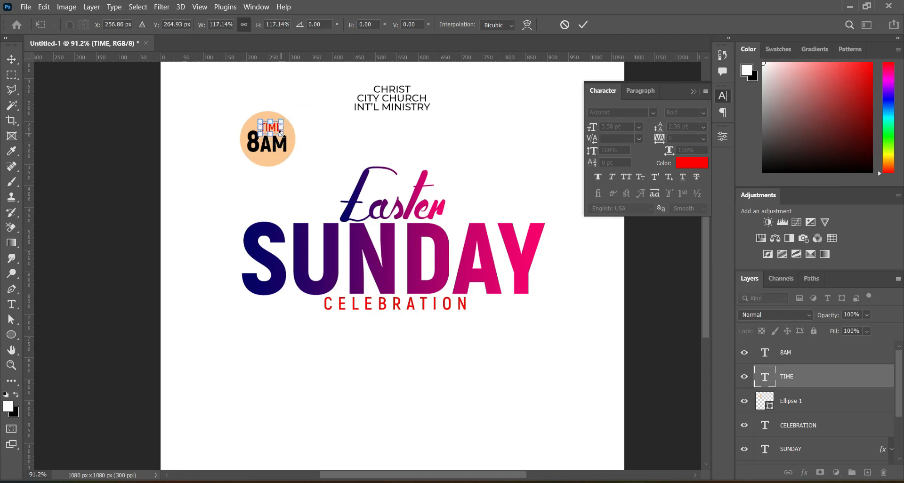
click(583, 25)
click(103, 170)
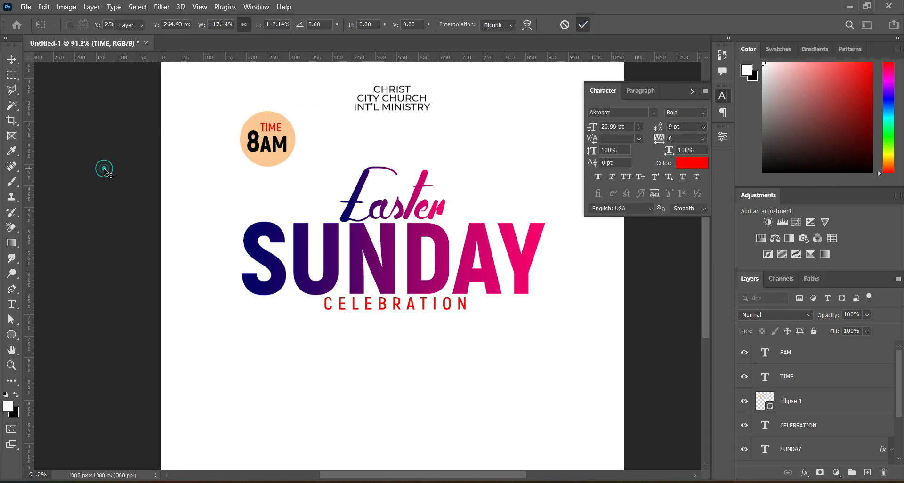
key(ctrl+0)
click(114, 207)
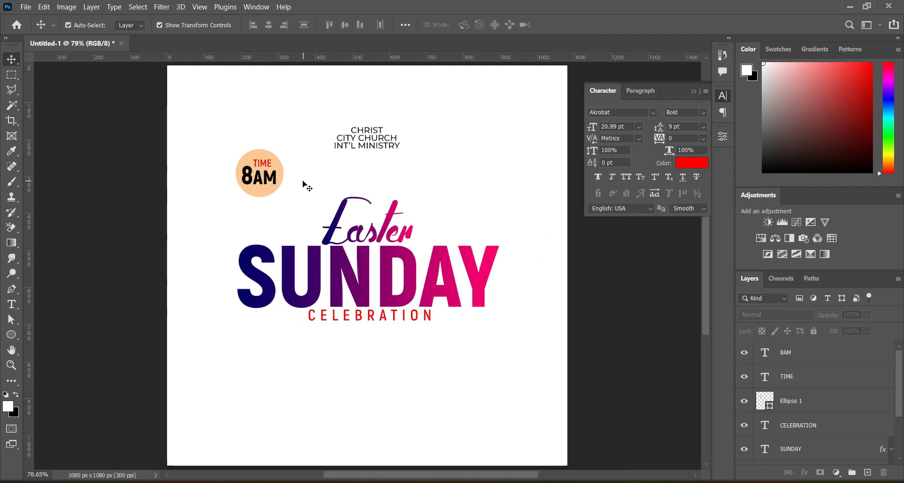
scroll(301, 183, down, 2)
scroll(303, 185, up, 3)
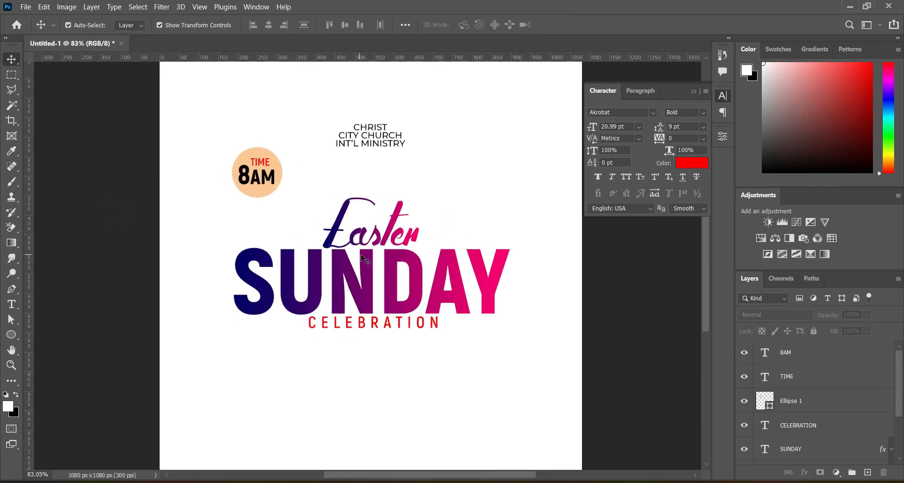
click(694, 91)
scroll(448, 200, down, 1)
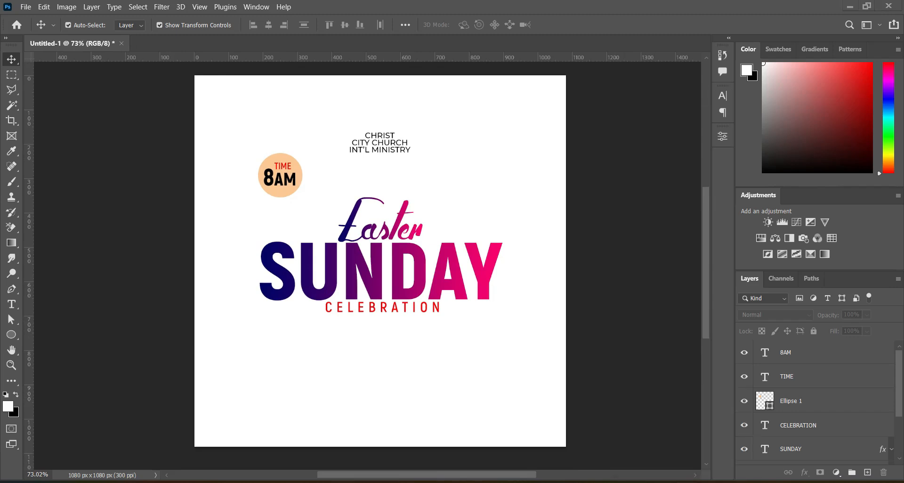
Step: Select the SUN line in doc.txt and return to the flyer
click(603, 482)
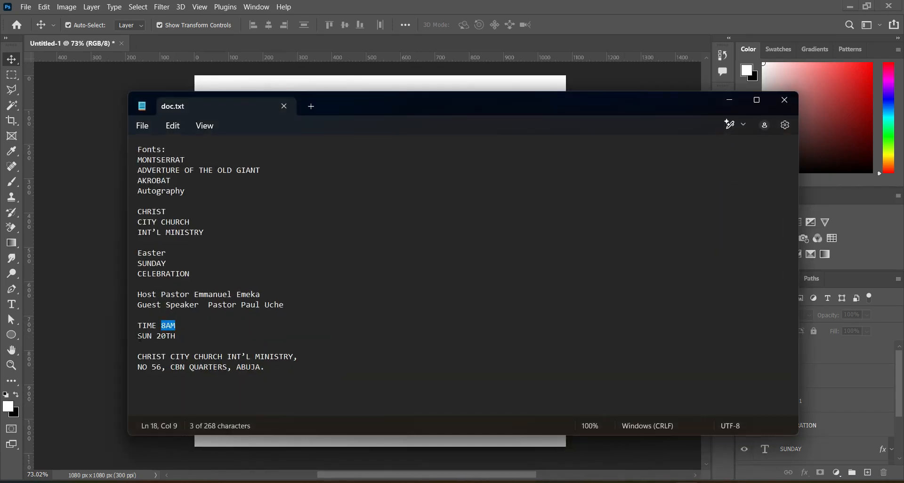
drag(138, 335, 152, 335)
click(732, 103)
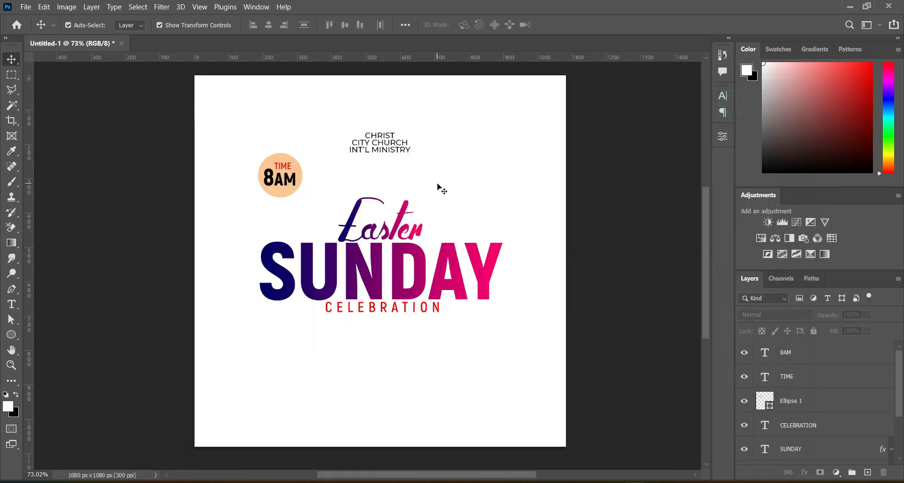
Step: Duplicate the circle, move the copy to the top of the layers, and place it lower right beside CELEBRATION
click(285, 196)
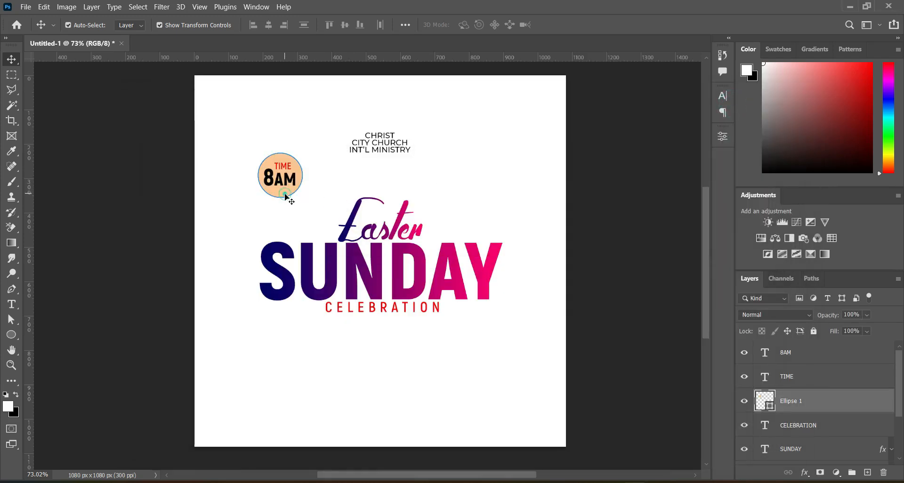
drag(832, 404, 867, 471)
drag(801, 406, 801, 347)
drag(276, 174, 484, 335)
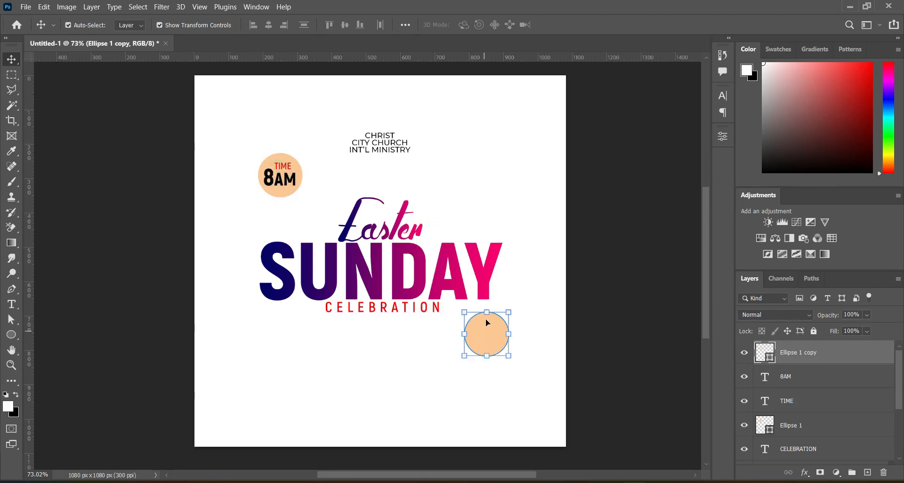
shift+click(483, 335)
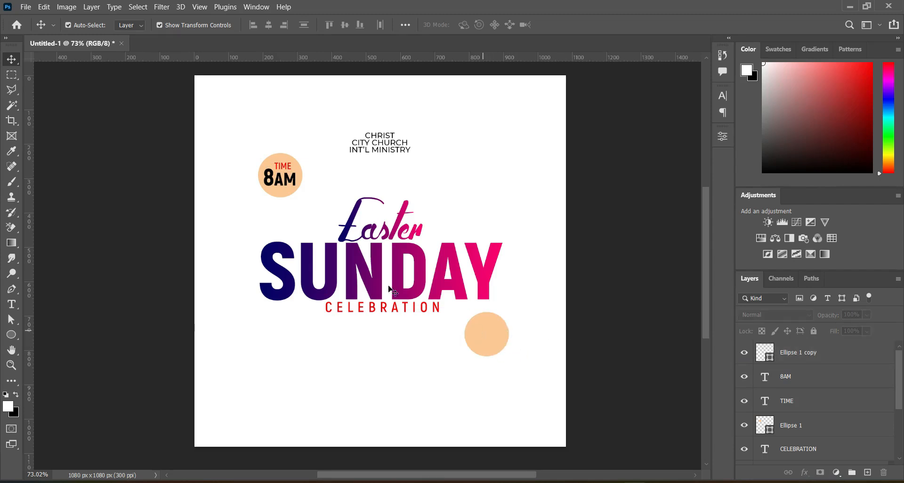
Step: Copy the SUNDAY layer's gradient overlay effect onto the duplicated circle
scroll(884, 407, down, 3)
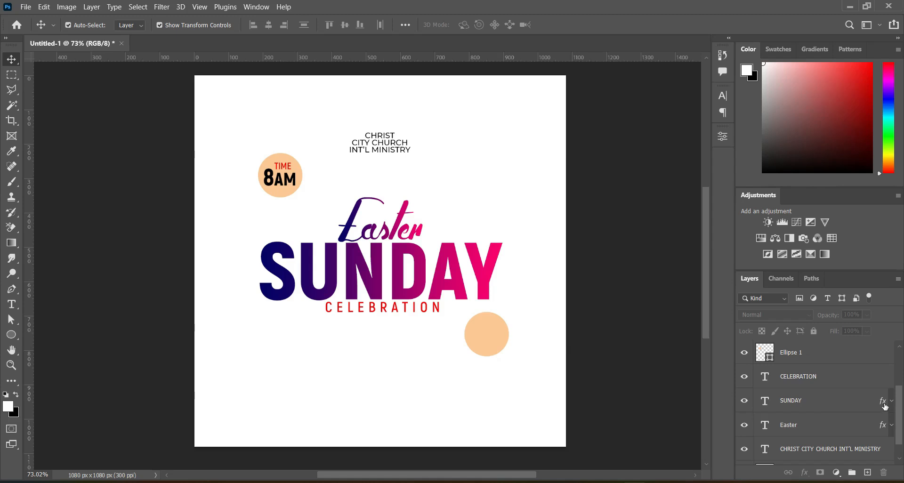
key(alt)
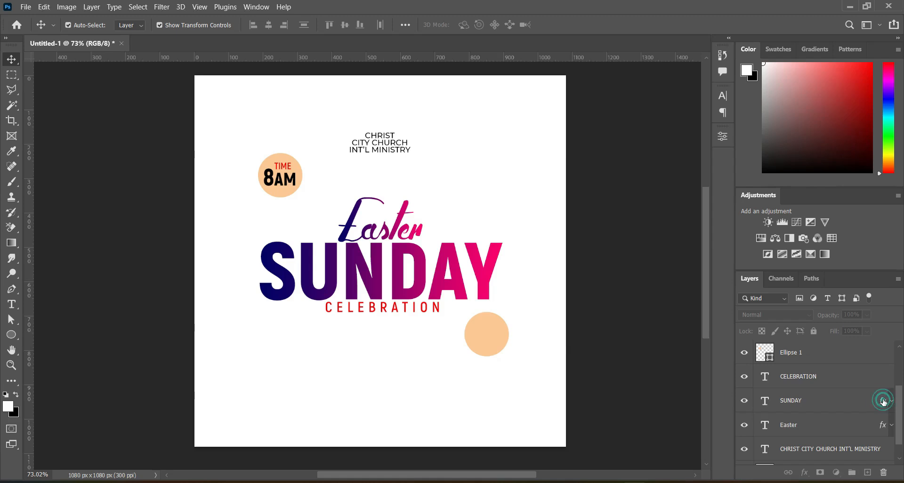
scroll(885, 344, up, 1)
scroll(882, 343, up, 2)
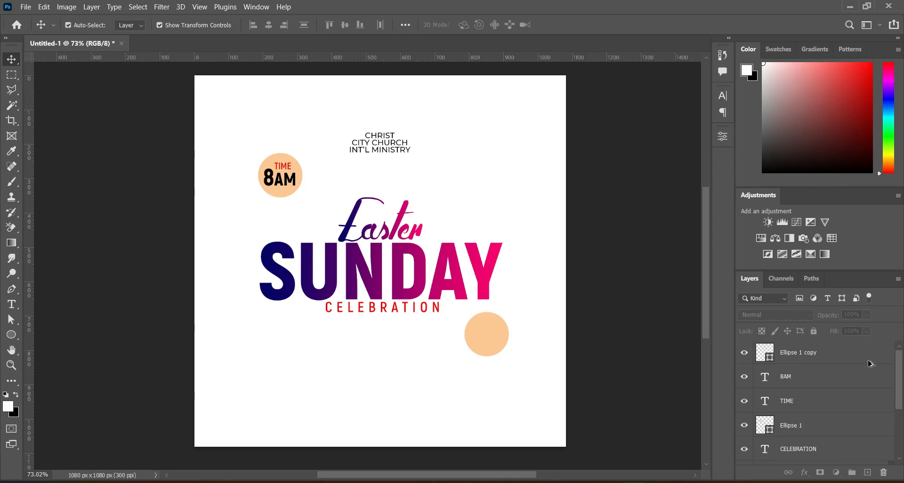
drag(869, 361, 868, 362)
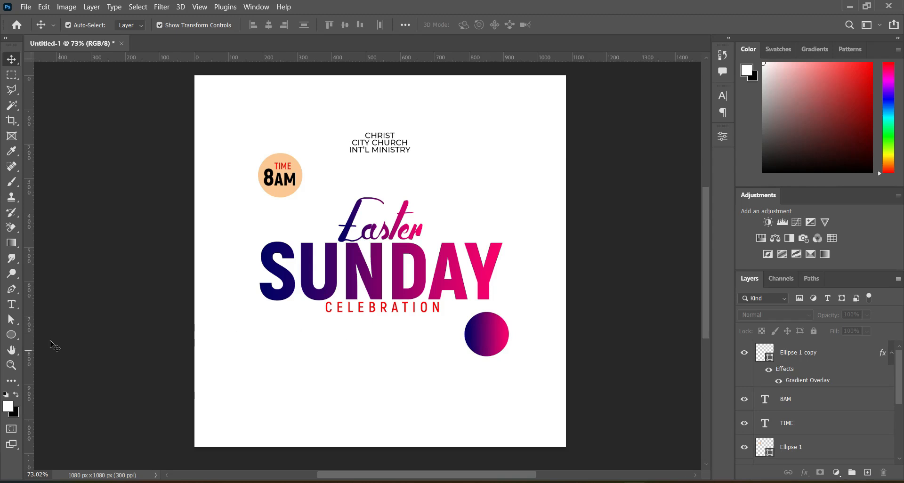
Step: Add a text layer reading SUN below CELEBRATION, left of the gradient circle
click(11, 304)
click(336, 366)
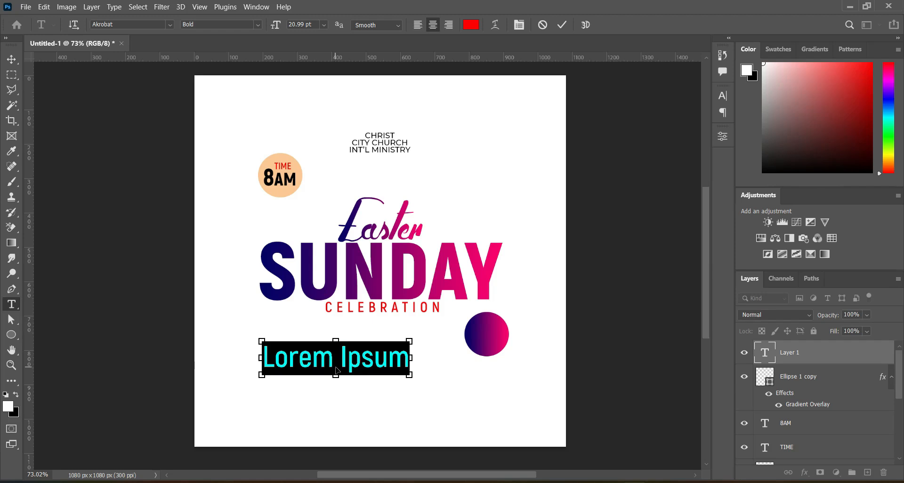
text(SUN)
click(561, 25)
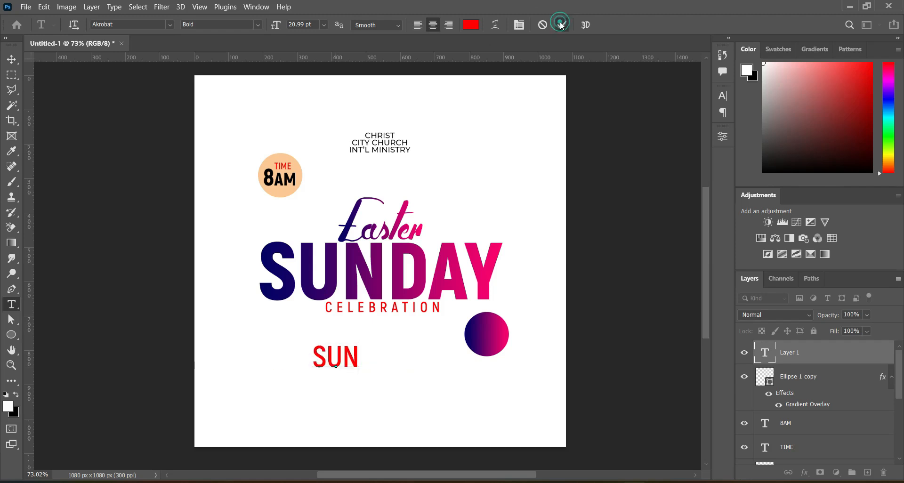
Step: Set the SUN text font to Montserrat with SemiBold weight
click(171, 25)
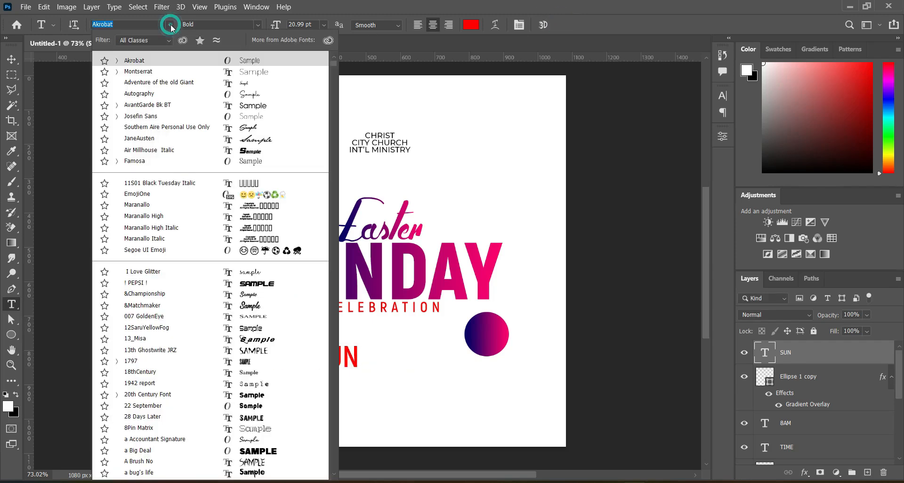
click(136, 72)
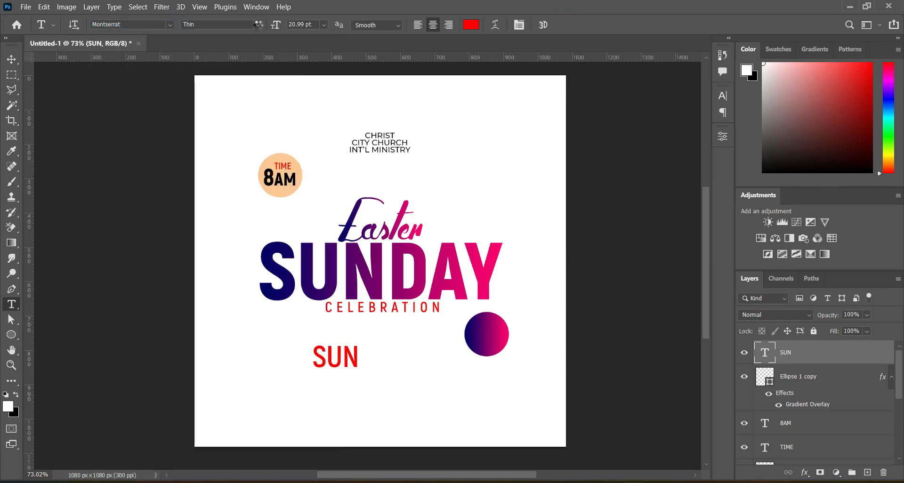
click(259, 26)
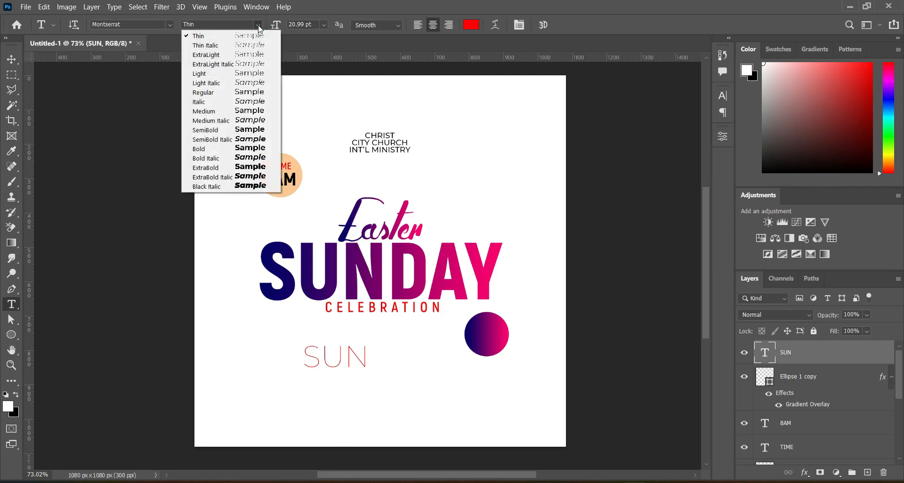
click(208, 150)
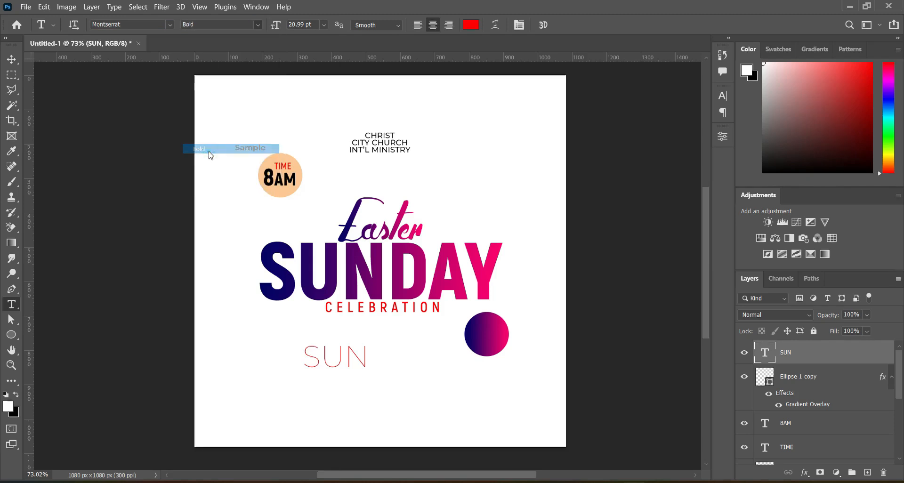
click(251, 25)
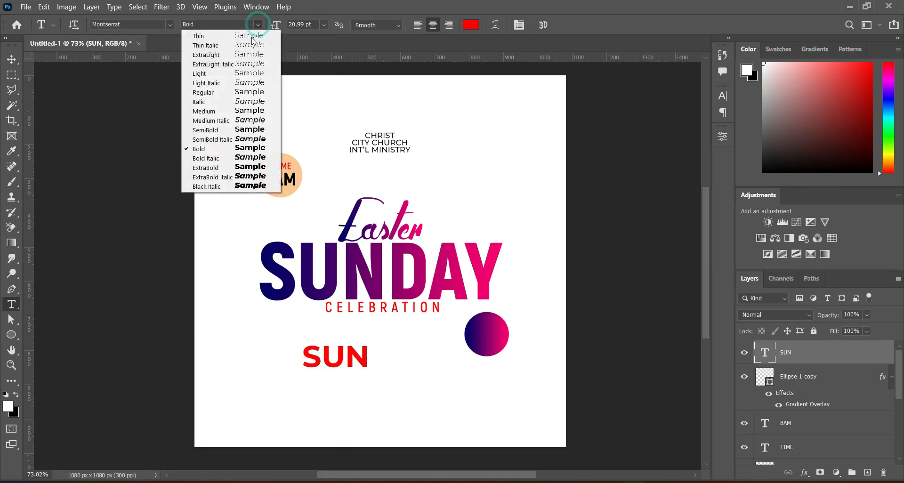
click(212, 125)
Step: Set the SUN text font to Akrobat Bold
click(170, 24)
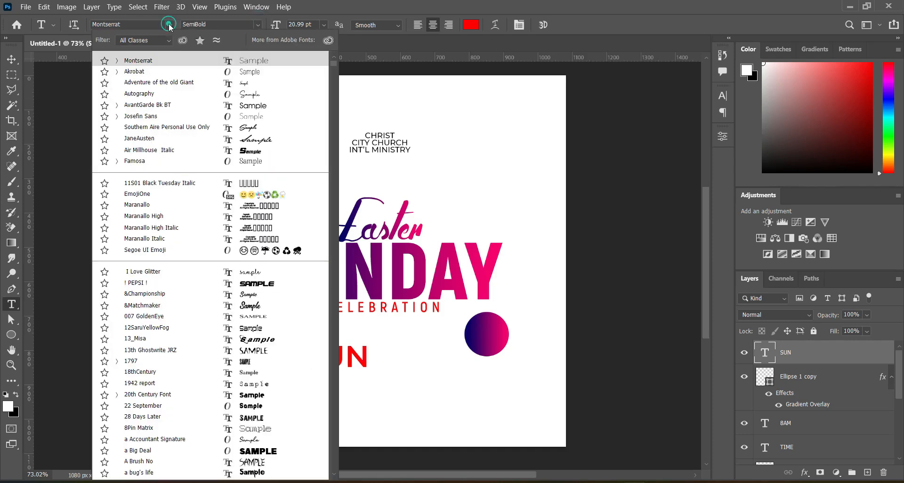
click(135, 71)
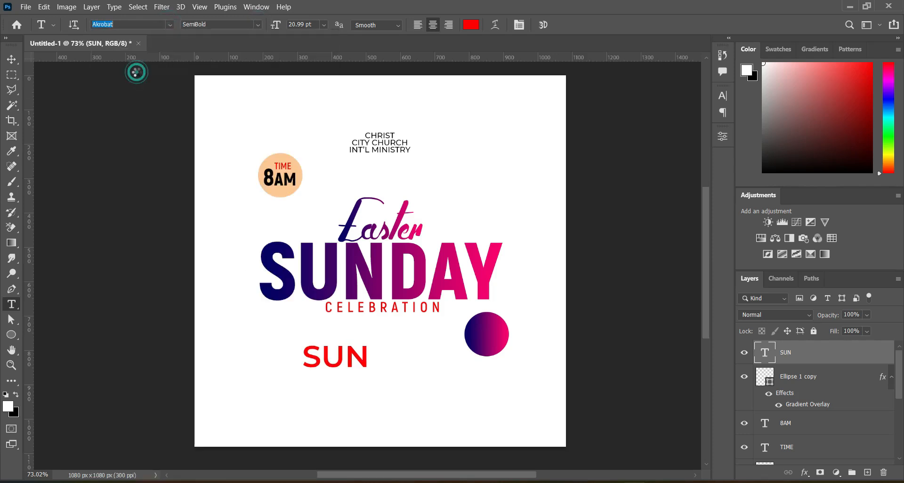
click(258, 25)
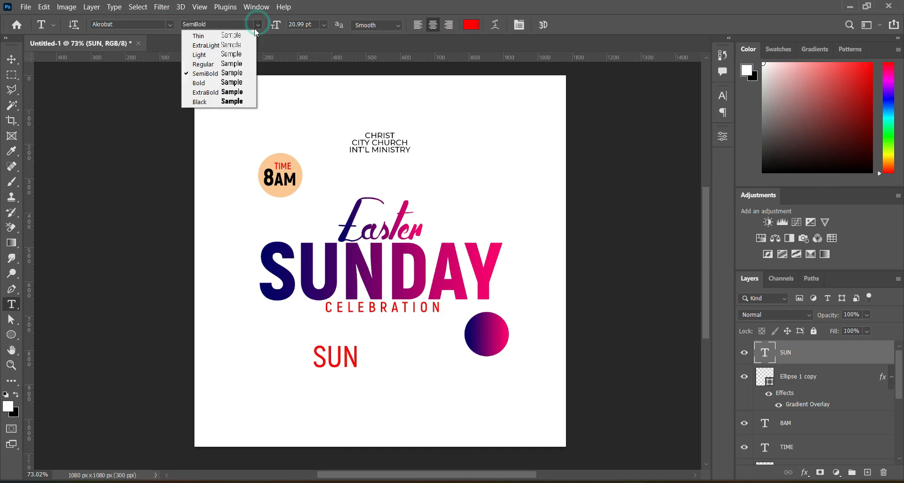
click(212, 83)
Step: Move the SUN text onto the gradient circle beside CELEBRATION
click(12, 60)
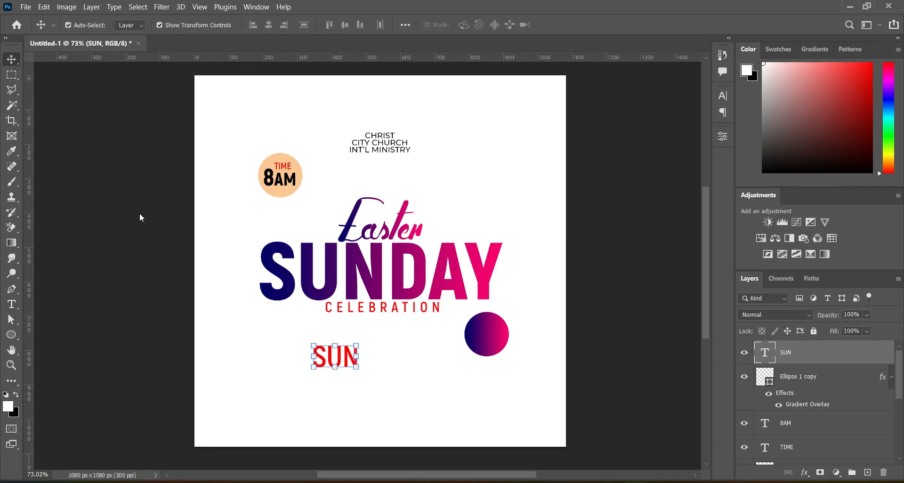
drag(308, 353, 491, 327)
key(Return)
scroll(475, 323, up, 3)
key(Return)
click(655, 281)
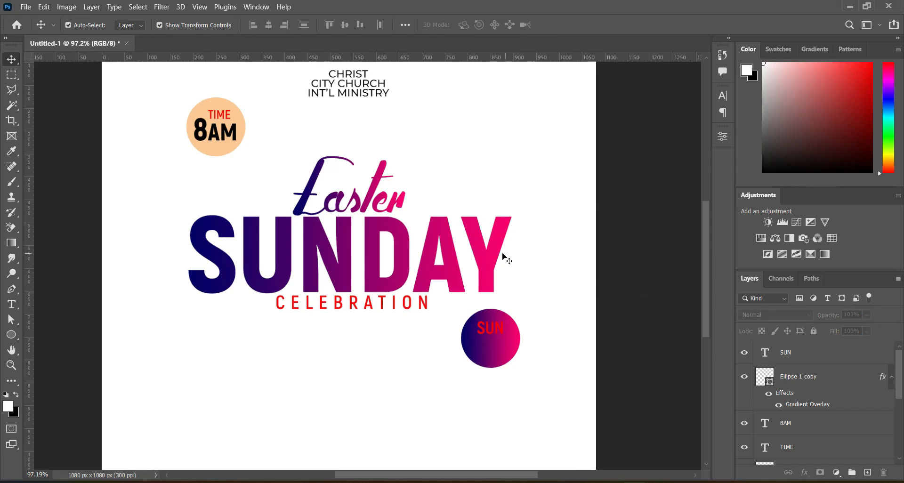
Step: Duplicate the SUN text layer and move the copy just below the original inside the circle
key(alt+Tab)
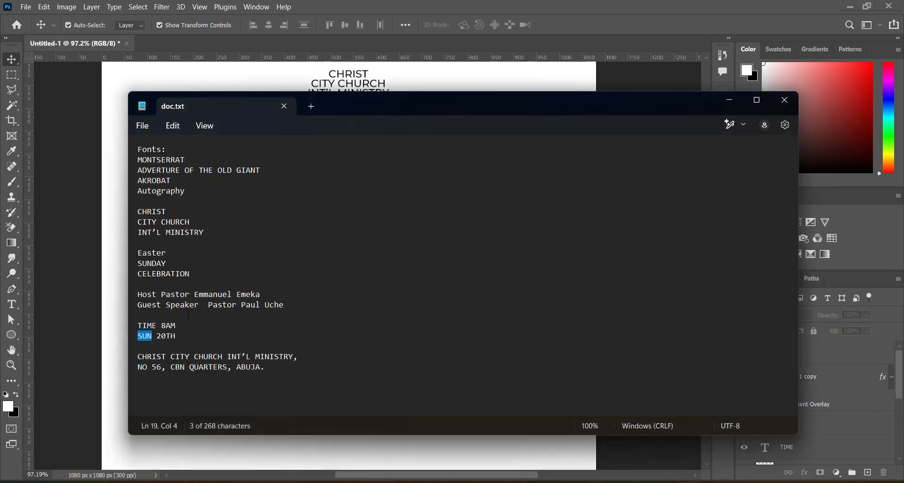
drag(156, 336, 180, 336)
click(730, 100)
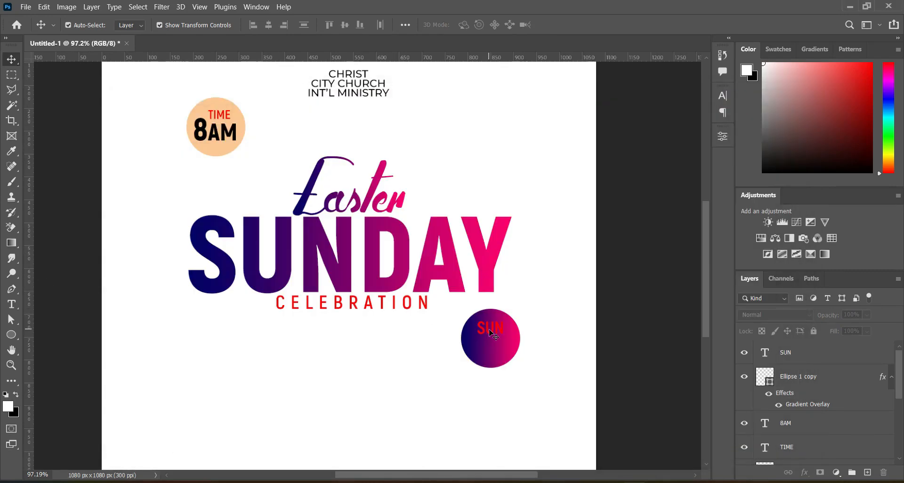
click(491, 333)
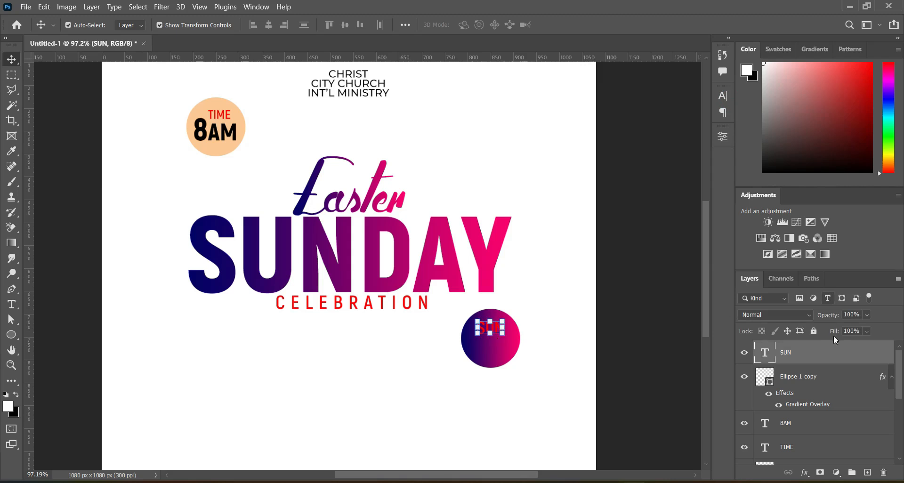
drag(839, 350, 867, 473)
drag(497, 334, 497, 349)
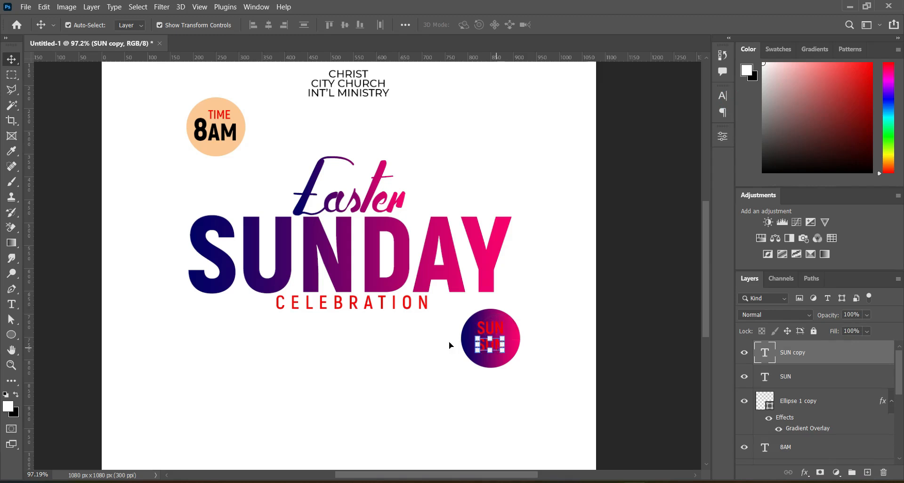
Step: Replace the duplicated text with 20TH
click(15, 308)
click(491, 353)
double_click(490, 348)
text(20TH)
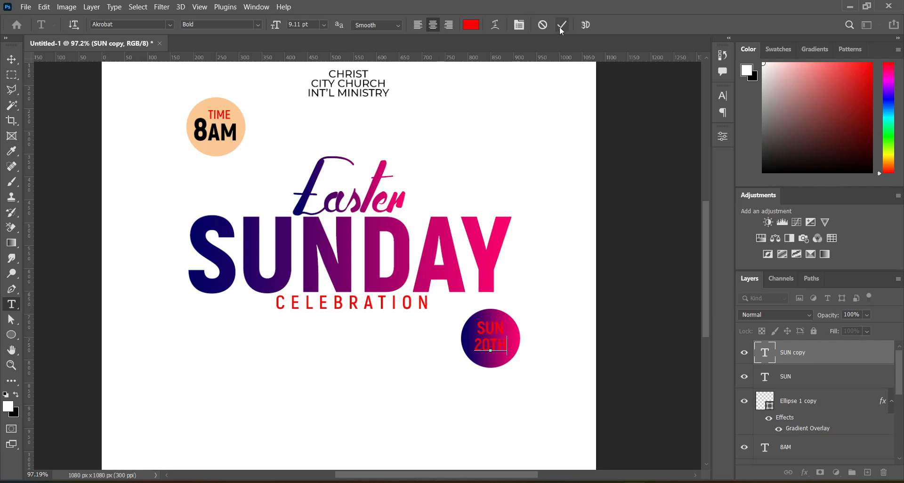
click(561, 26)
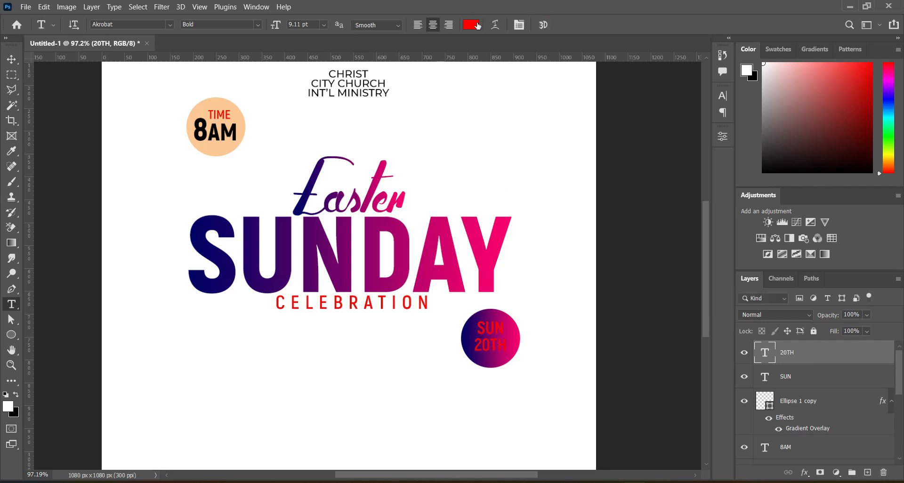
Step: Set the 20TH text colour to white and its weight to Black
click(469, 25)
click(592, 165)
click(848, 160)
click(258, 24)
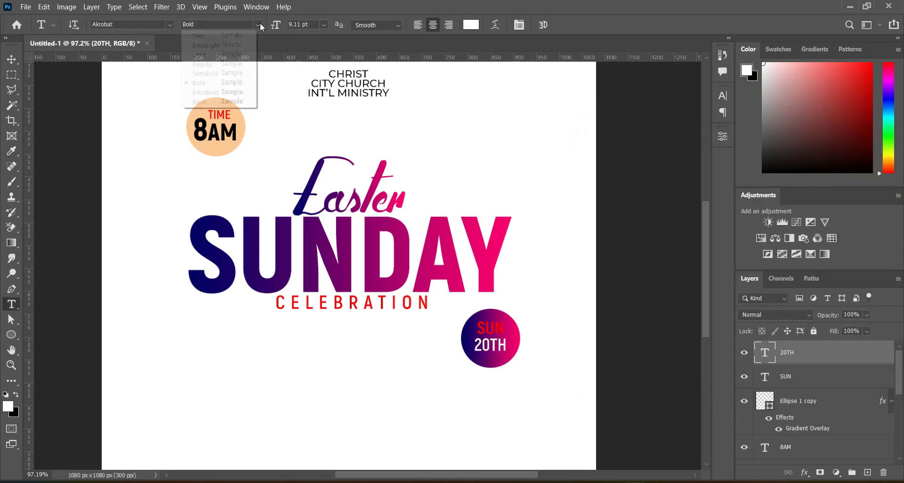
click(231, 102)
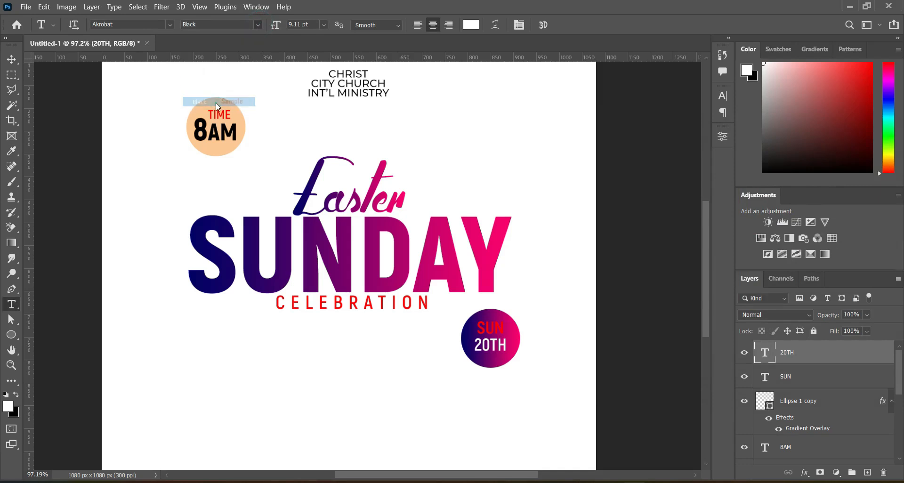
Step: Scale the 20TH text up slightly within the circle
key(v)
scroll(512, 357, up, 3)
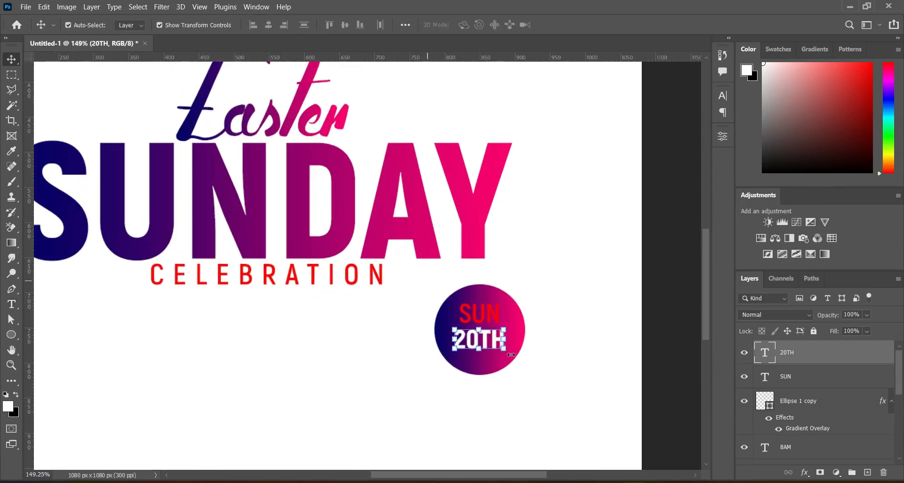
key(ctrl+t)
mouse_move(506, 354)
mouse_down()
mouse_move(509, 361)
mouse_move(491, 343)
mouse_move(511, 360)
mouse_up()
key(Return)
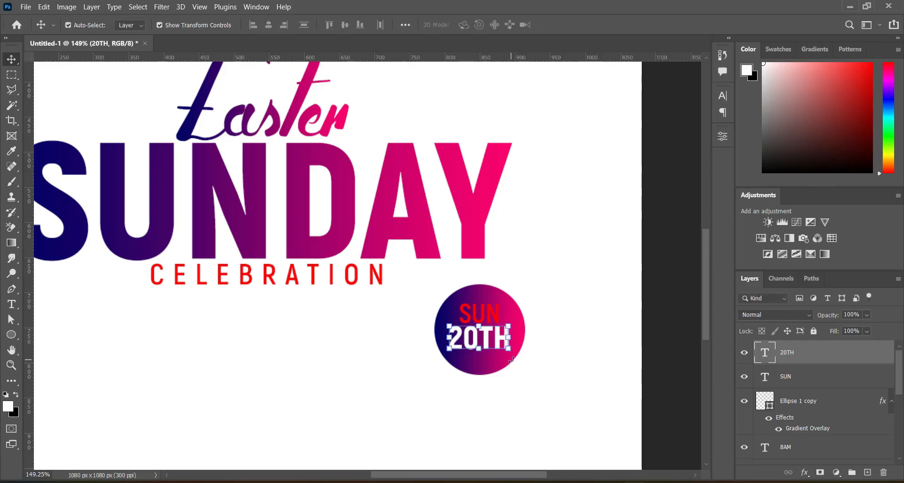
Step: Examine the overall flyer layout at different zoom levels
key(ctrl+0)
click(621, 335)
scroll(535, 340, down, 2)
click(492, 338)
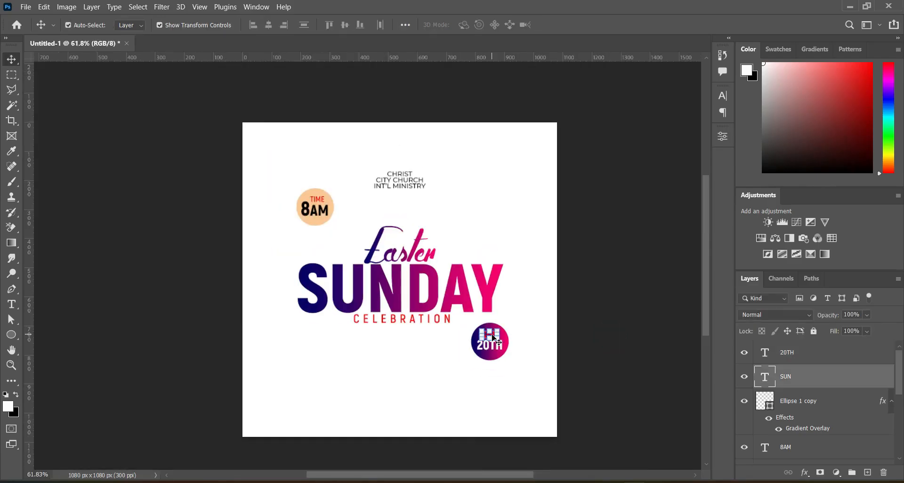
click(596, 307)
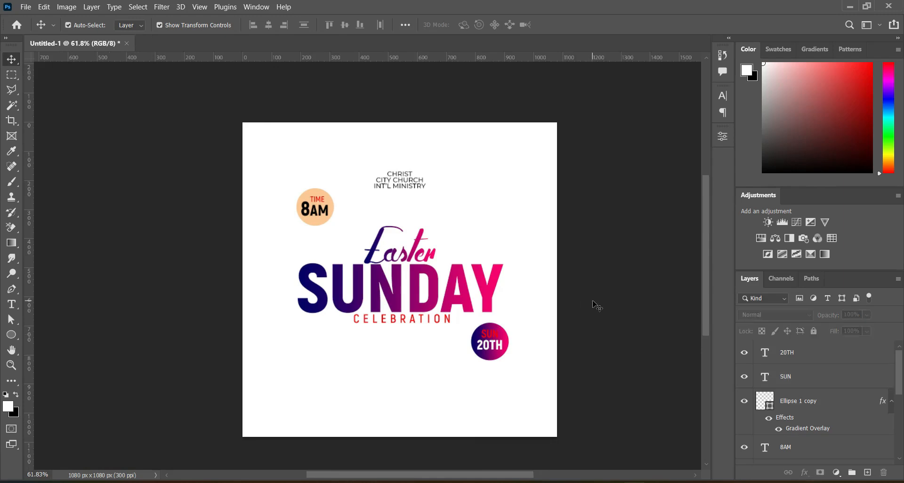
scroll(423, 371, down, 1)
scroll(426, 374, up, 5)
scroll(426, 373, up, 1)
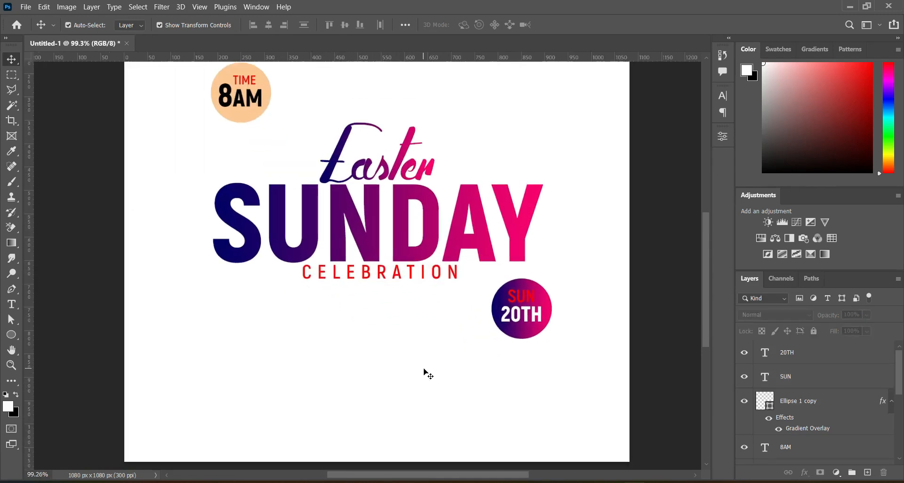
Step: Select and copy the two church address lines from the text file
key(alt+Tab)
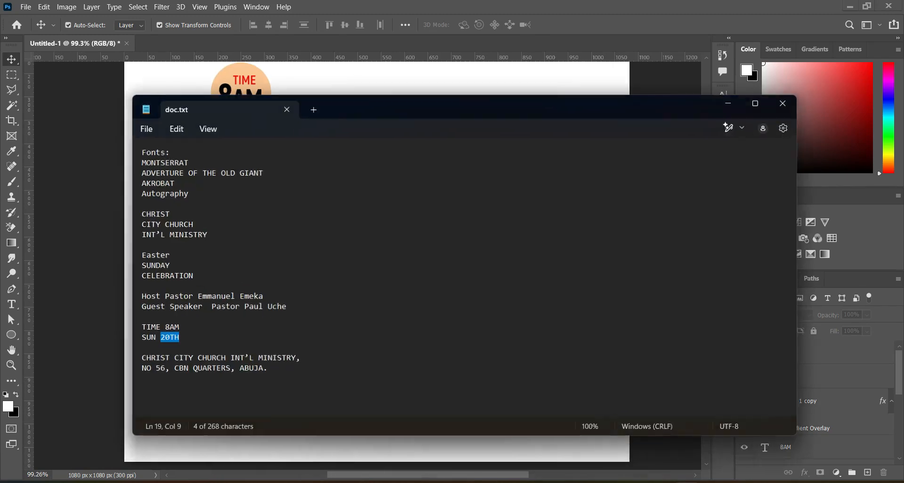
drag(137, 356, 273, 366)
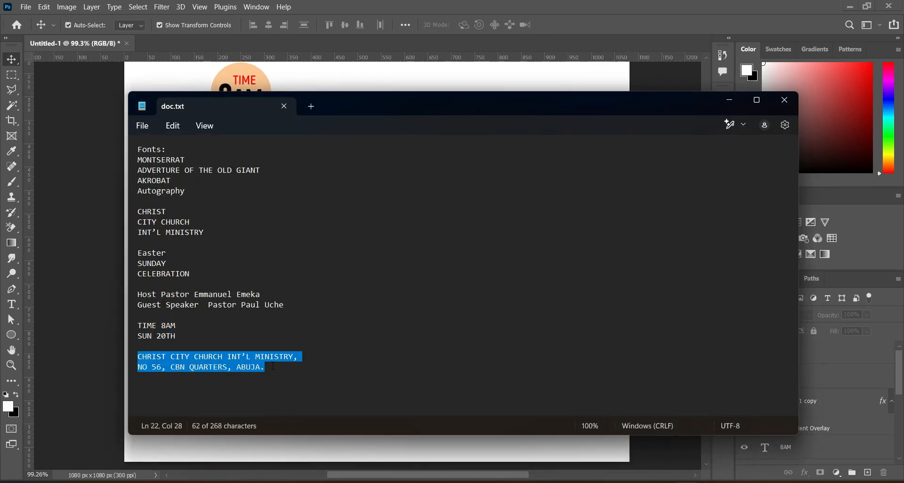
click(731, 100)
Step: Draw a rectangle about 232 × 71 px below the SUN 20TH circle and nudge it slightly left
click(17, 335)
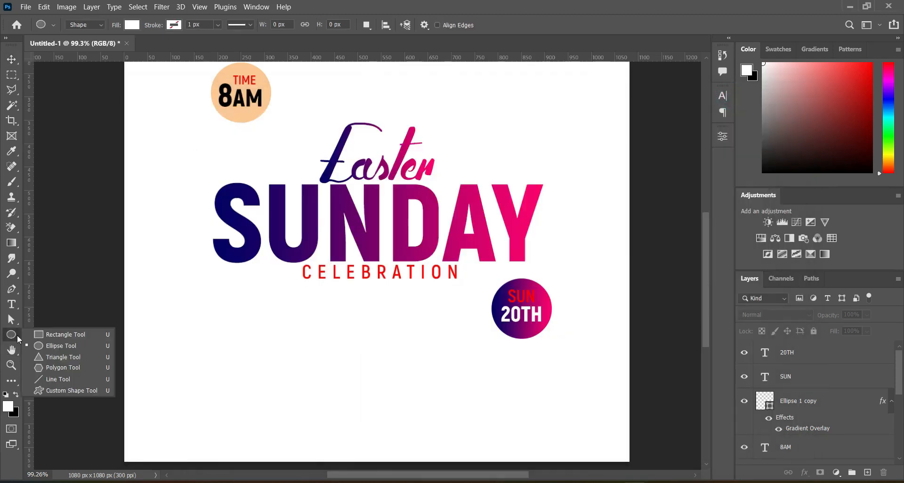
click(58, 332)
drag(453, 344, 561, 375)
key(v)
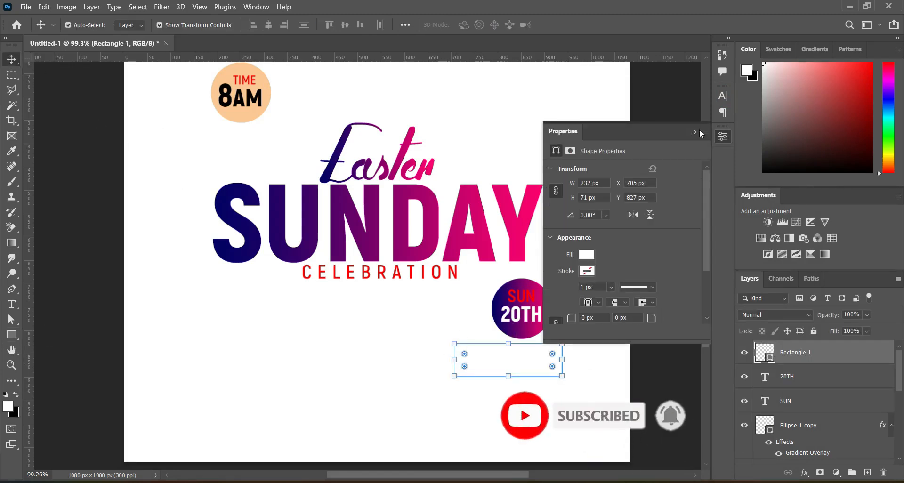
click(692, 132)
drag(546, 360, 535, 357)
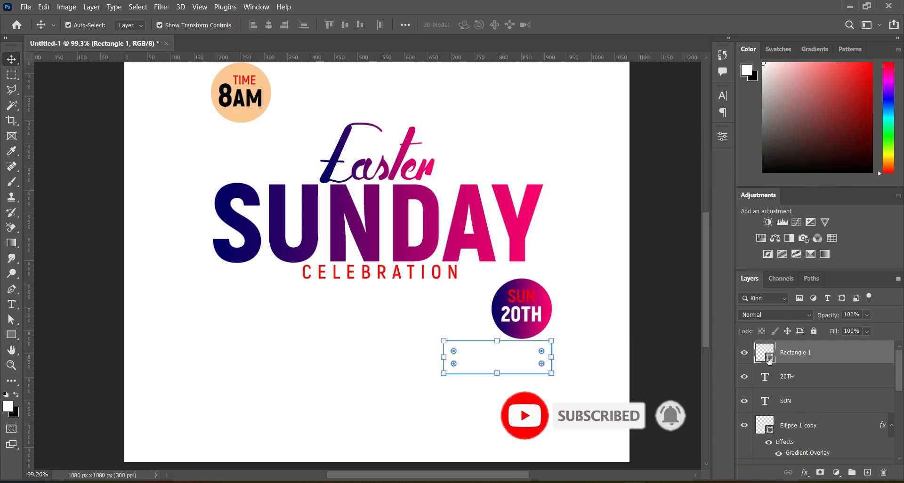
Step: Fill the rectangle with the pink #f10271 sampled from the gradient circle
double_click(769, 360)
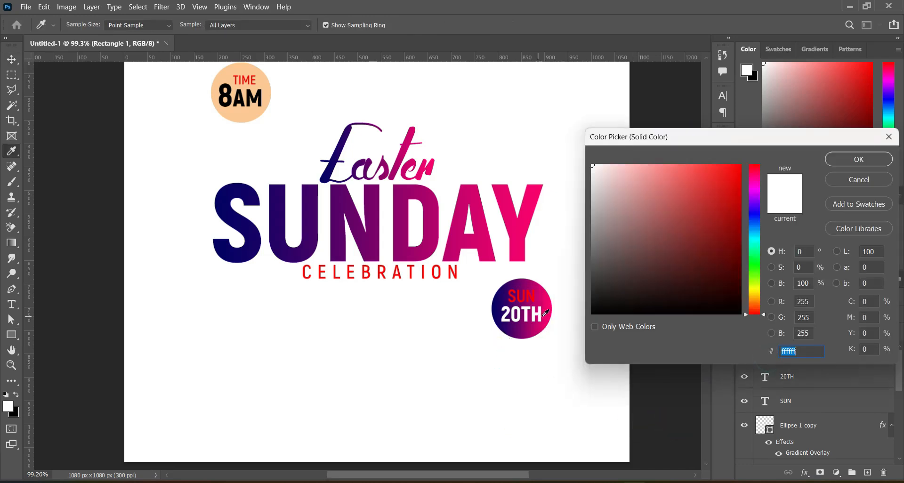
click(549, 313)
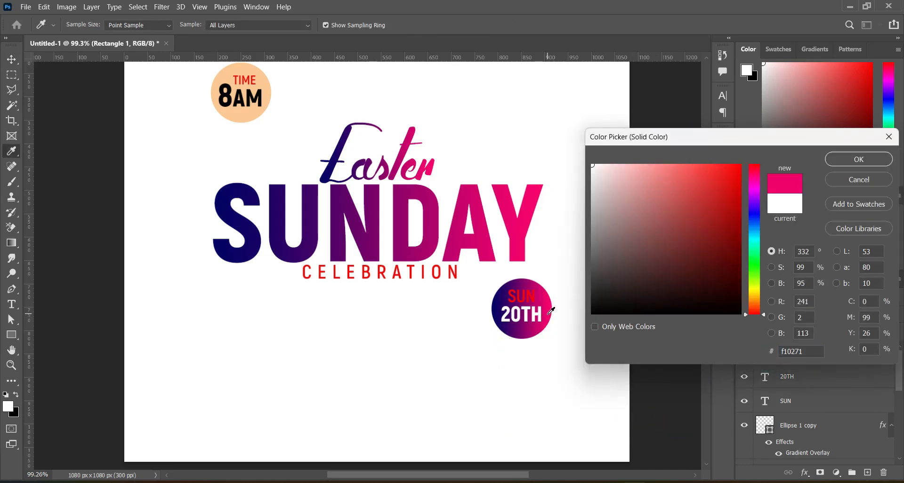
click(859, 162)
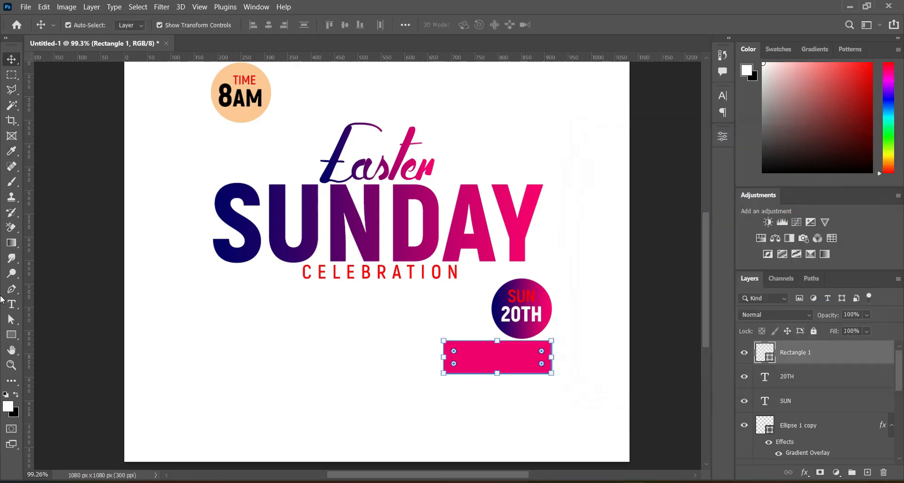
Step: Paste the church address lines as a new text layer
click(12, 304)
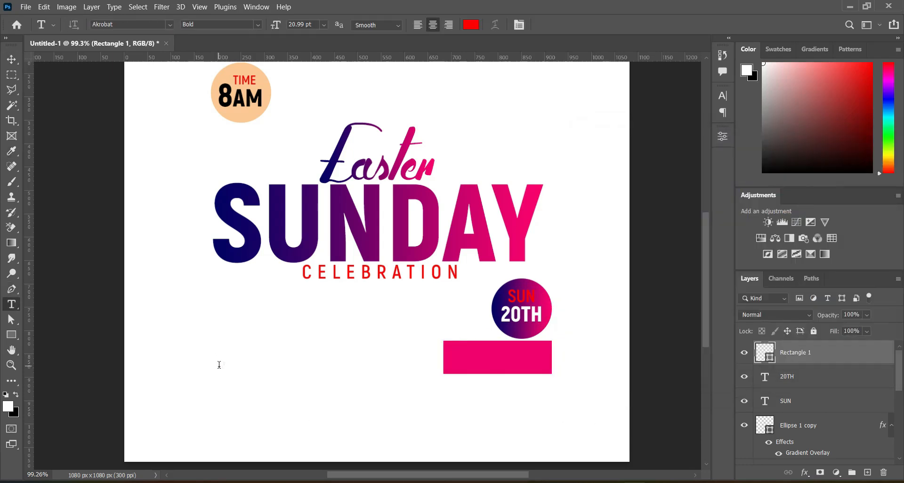
click(219, 365)
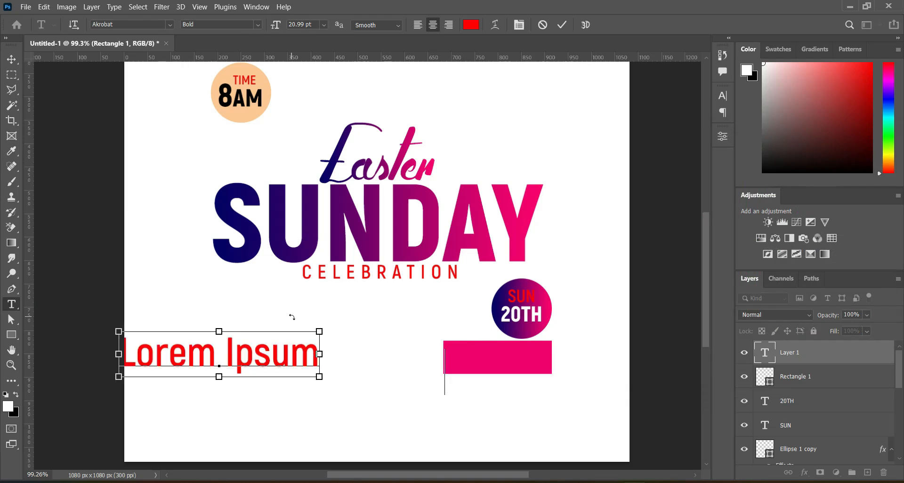
text(CHURCH INT'L MINISTRY, BN QUARTERS, ABUJA.)
click(562, 24)
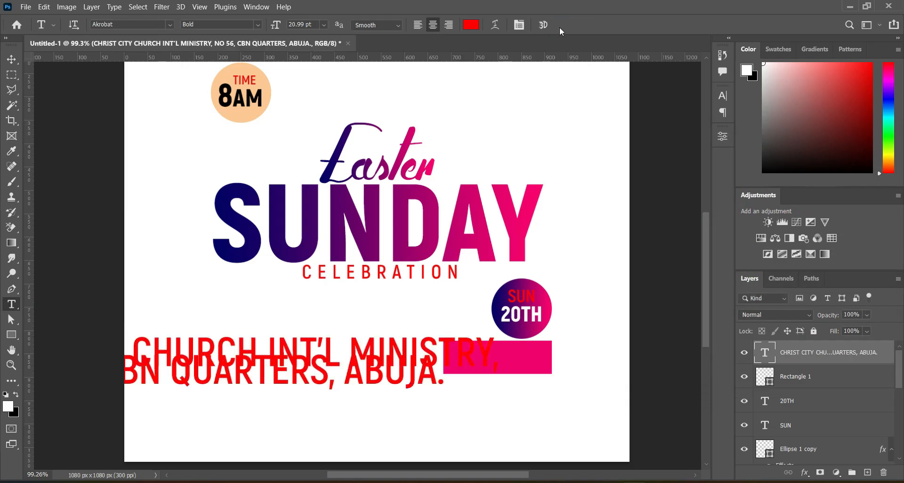
Step: Set the address text colour to white
click(469, 26)
drag(620, 182, 592, 165)
click(858, 159)
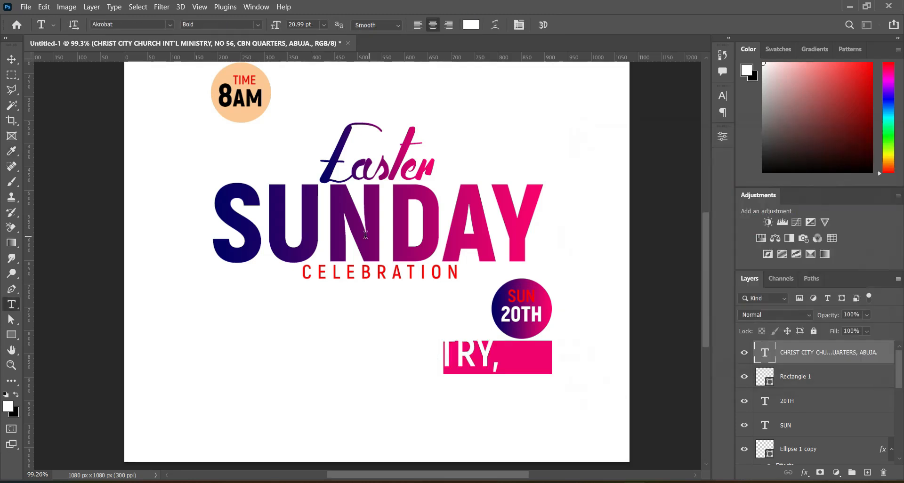
Step: Scale the address text down and move it into the pink rectangle
click(12, 59)
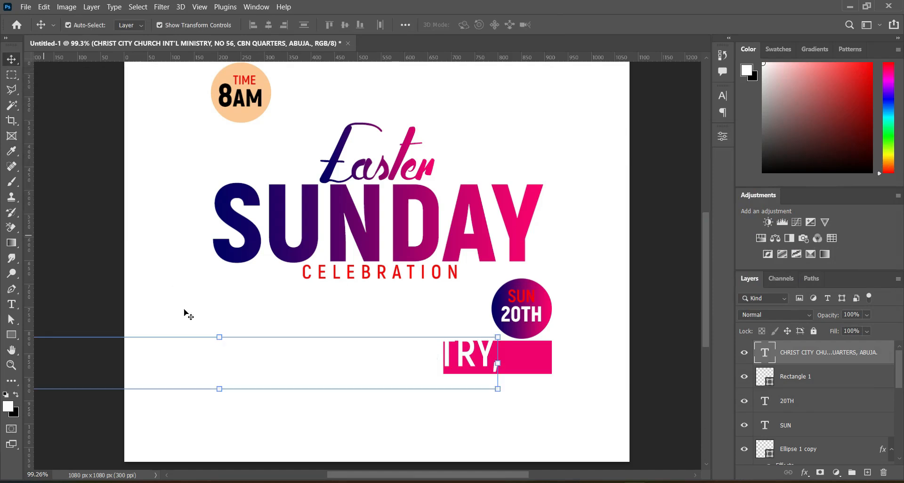
drag(219, 337, 460, 357)
drag(373, 358, 443, 357)
click(582, 24)
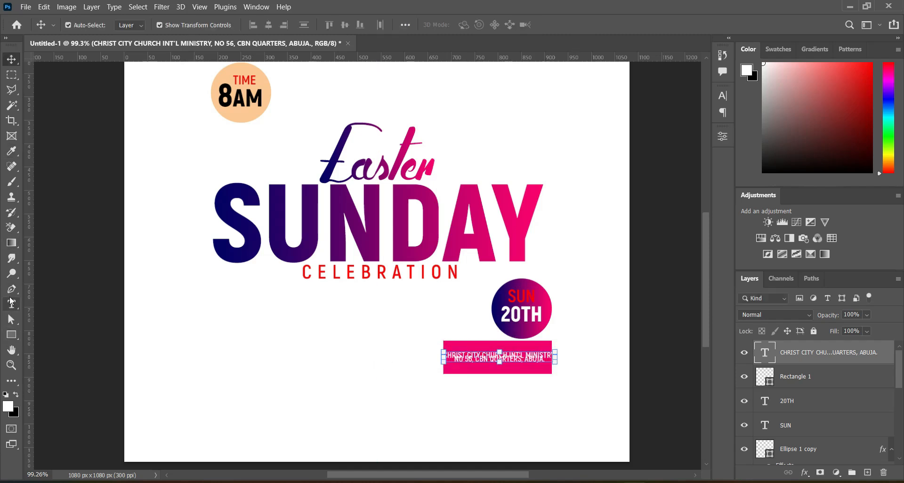
Step: Left-align the address text
right_click(11, 301)
click(41, 303)
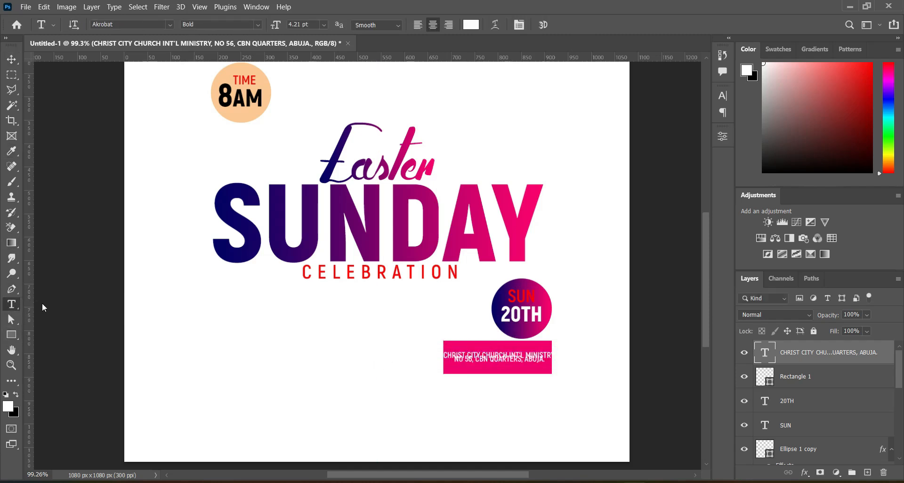
click(418, 26)
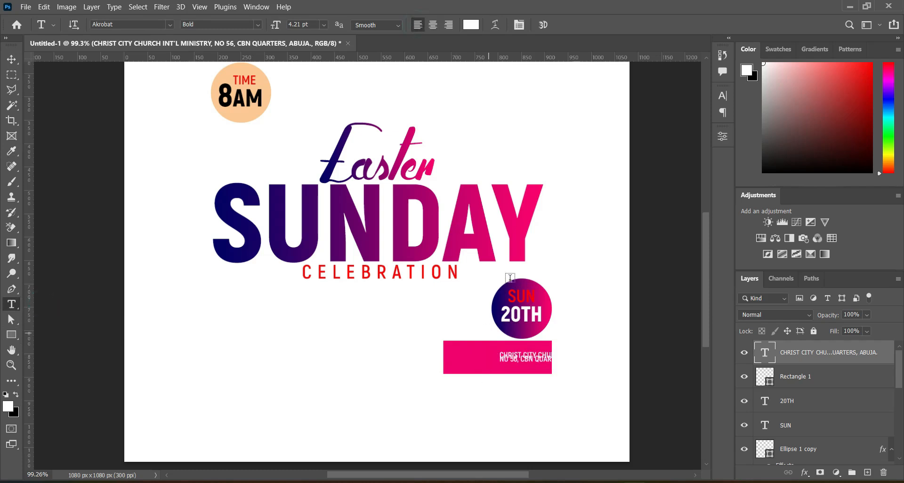
Step: Enlarge the address text slightly within the pink rectangle
click(722, 95)
drag(655, 130, 659, 134)
key(v)
drag(541, 358, 489, 358)
drag(559, 358, 508, 342)
scroll(505, 377, up, 3)
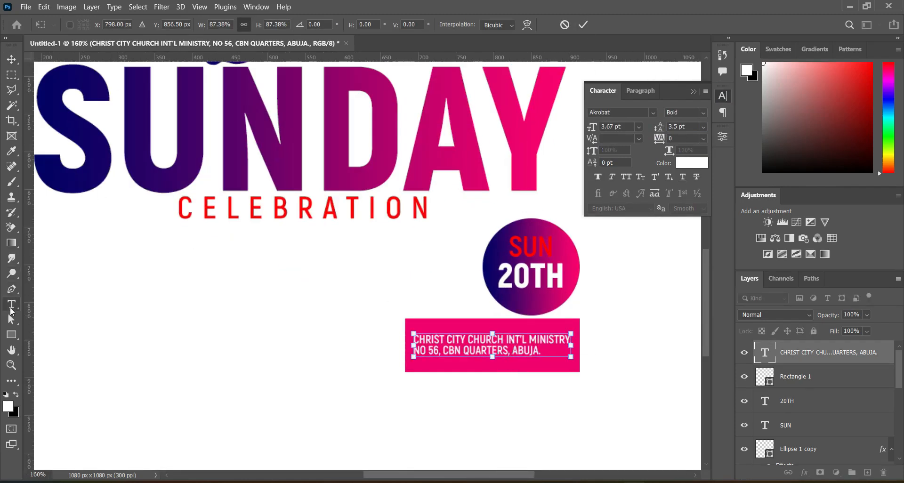
Step: Re-break the address into three lines: "CHRIST CITY CHURCH INT'L", "MINISTRY, NO 56, CBN", "QUARTERS, ABUJA."
click(12, 305)
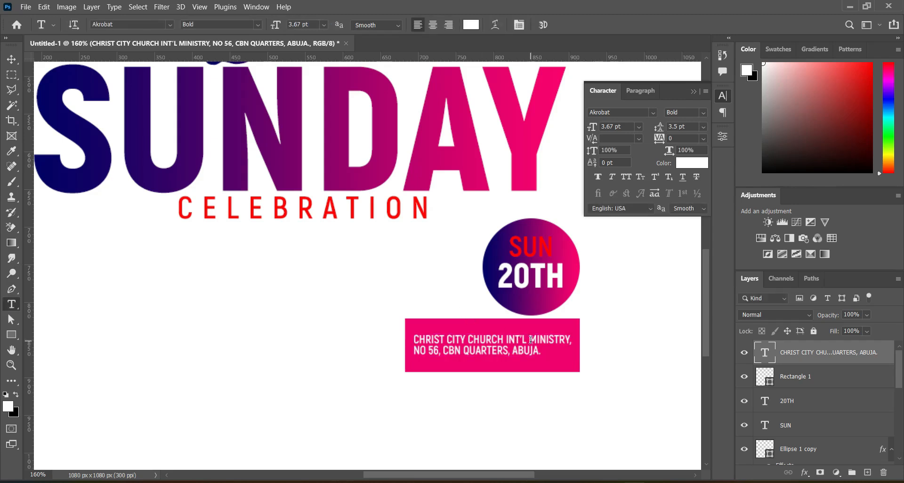
click(530, 339)
key(Return)
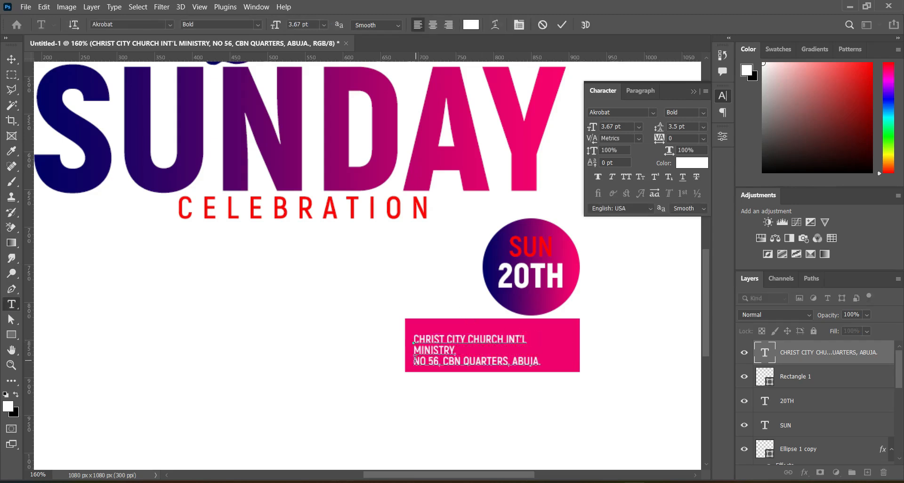
key(BackSpace)
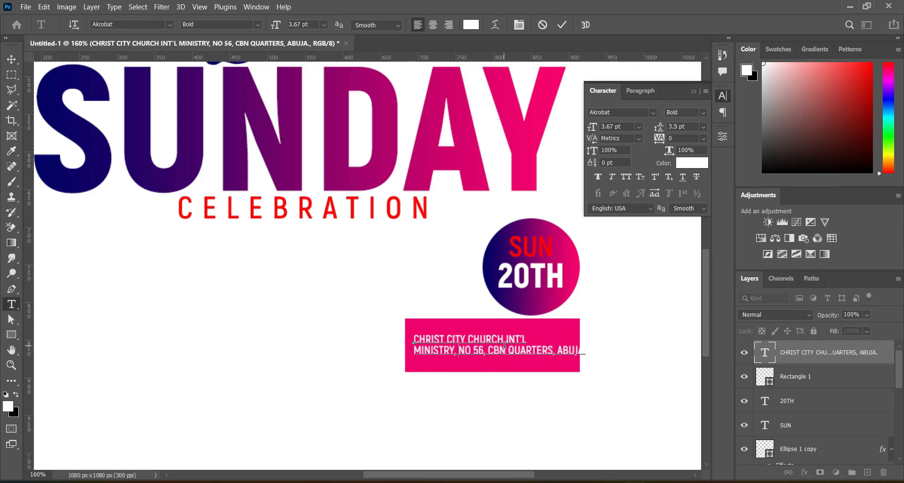
click(510, 350)
key(Return)
click(561, 25)
Step: Scale the address text up to fill the pink rectangle
key(v)
drag(526, 350, 567, 346)
key(Return)
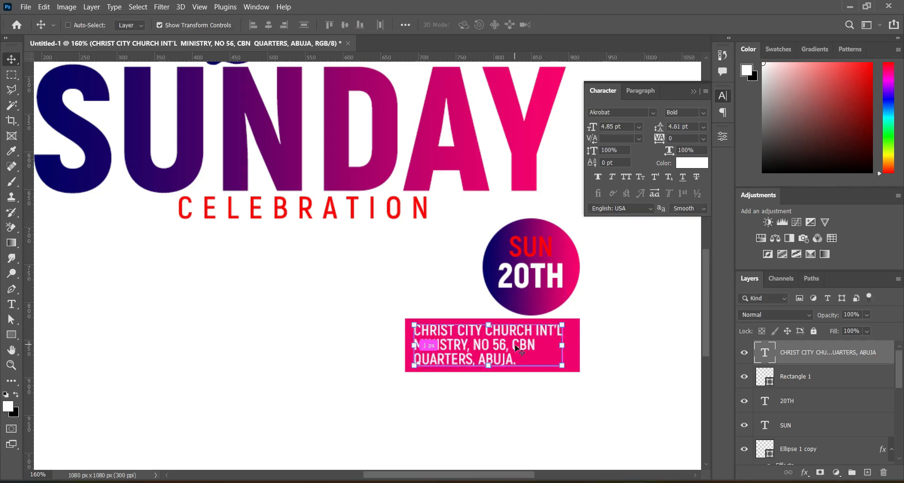
Step: Right-align the address text and shift it against the rectangle's right edge
key(ctrl+0)
click(589, 348)
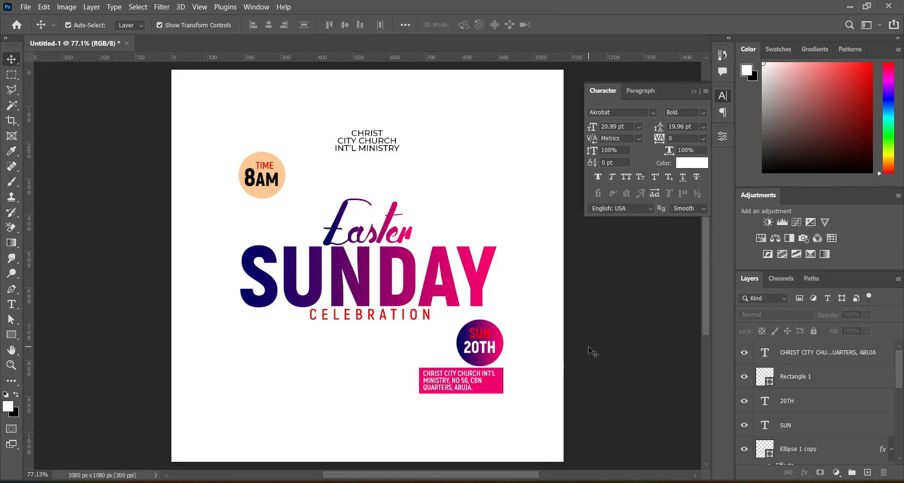
click(452, 380)
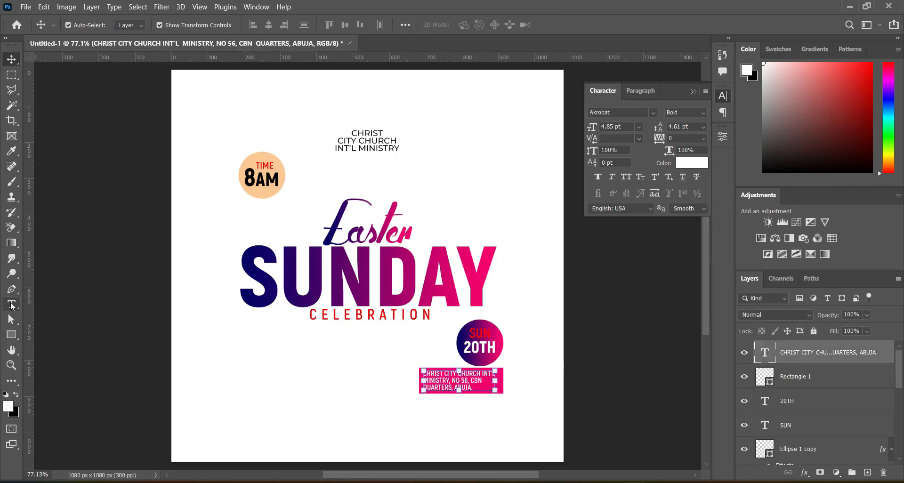
click(12, 305)
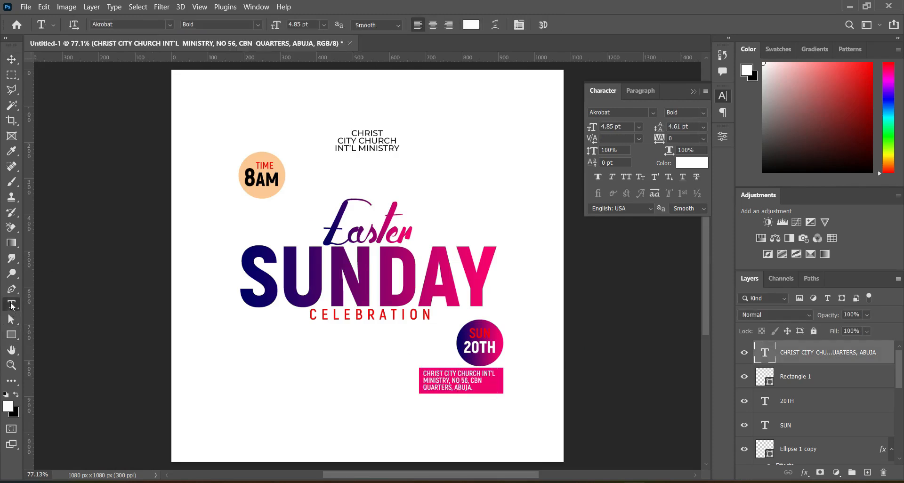
click(448, 24)
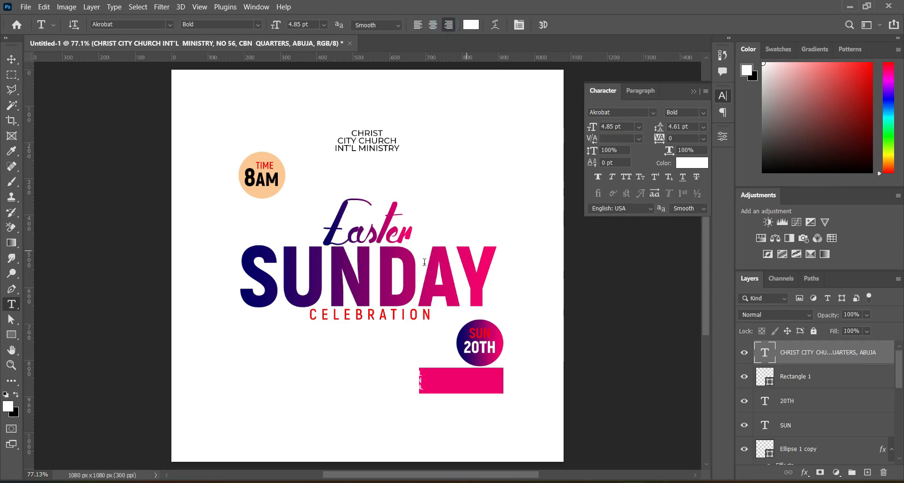
click(12, 61)
click(381, 371)
drag(382, 377, 458, 383)
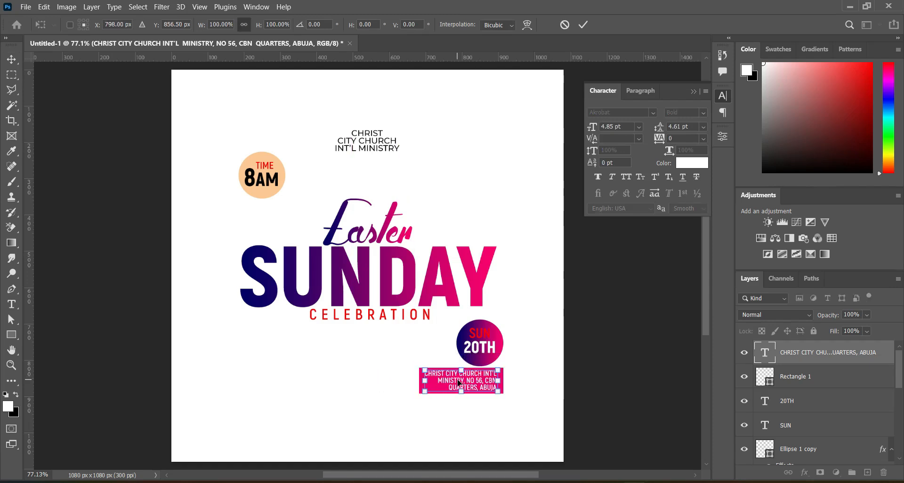
click(583, 24)
click(631, 359)
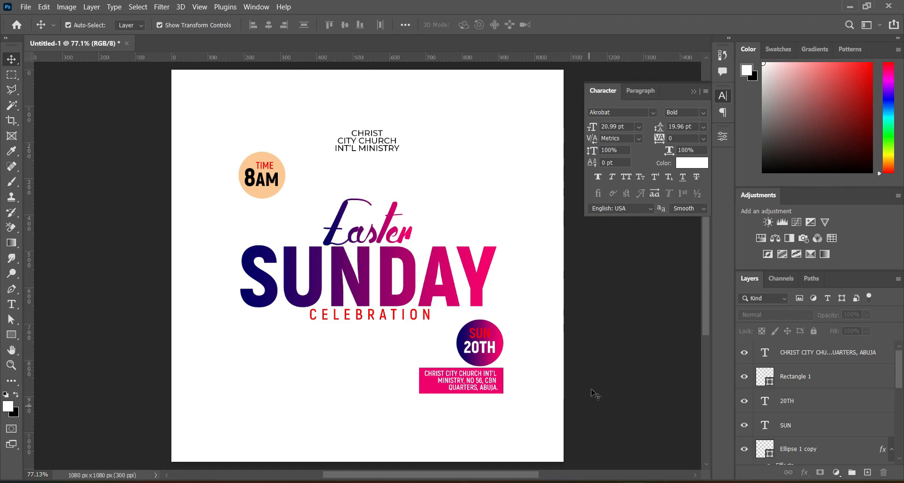
Step: Select the date circle, pink rectangle and address layers together and move them slightly right
drag(604, 352, 457, 325)
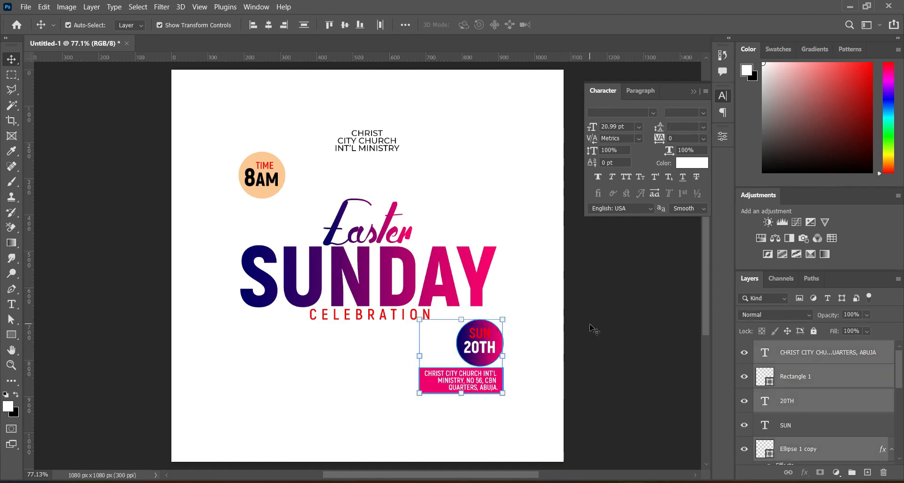
drag(595, 315, 420, 406)
click(560, 349)
drag(592, 323, 412, 399)
drag(485, 334, 508, 336)
click(625, 334)
Step: Place the CHRIST CITY LOGO image above the church name at the top of the flyer
scroll(361, 357, down, 2)
scroll(362, 358, up, 3)
scroll(707, 297, down, 2)
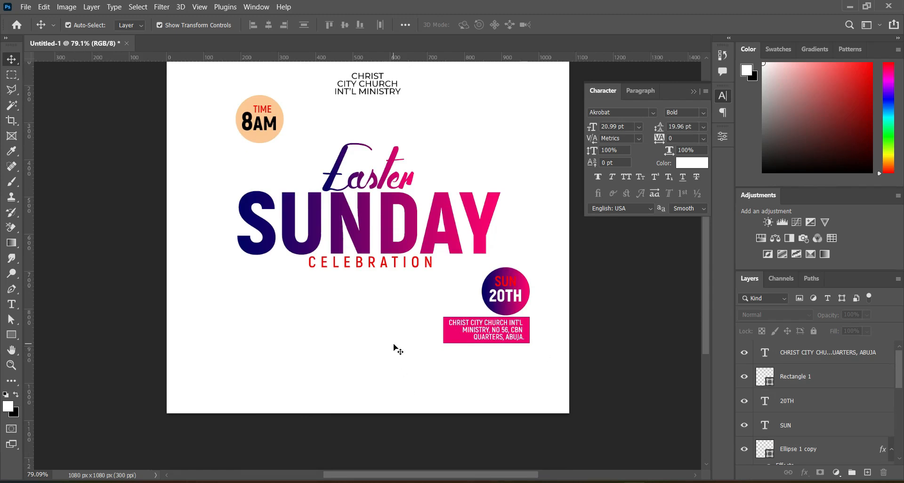
drag(709, 346, 706, 323)
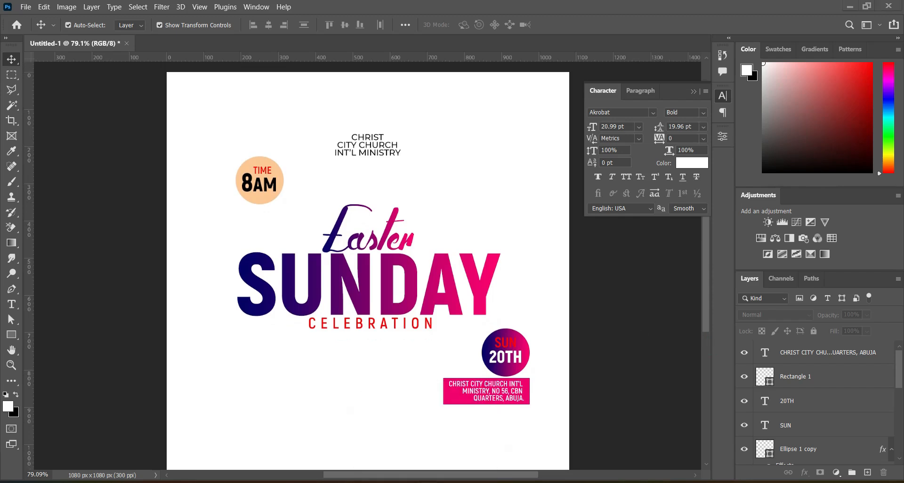
click(432, 482)
click(346, 257)
drag(346, 257, 132, 241)
drag(368, 422, 368, 102)
key(Return)
drag(381, 147, 381, 139)
Step: Select the Easter, SUNDAY and CELEBRATION title layers and nudge them upward
click(608, 258)
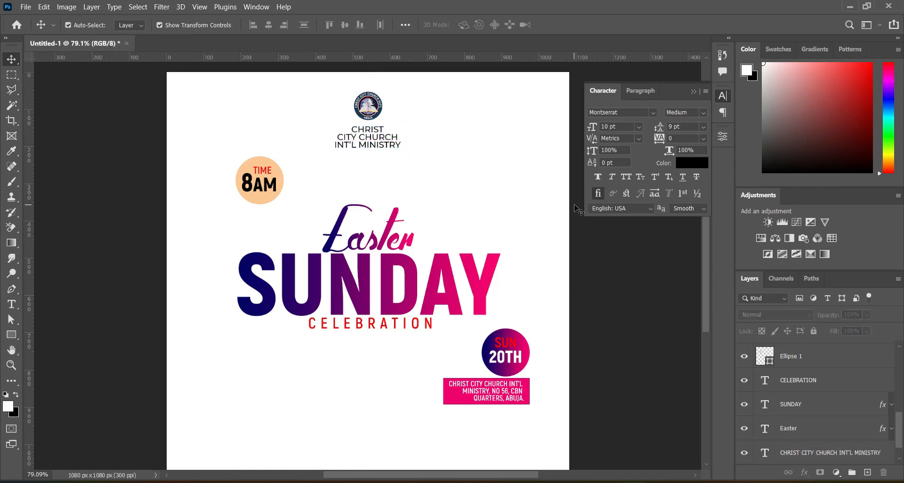
click(690, 90)
drag(651, 191, 317, 325)
key(Up)
key(Up)
key(Up)
key(Up)
key(Up)
key(Up)
key(Up)
key(Up)
key(Up)
key(Up)
key(Up)
key(Up)
key(Up)
key(Up)
key(Up)
key(Up)
key(Up)
key(Up)
key(Up)
key(Up)
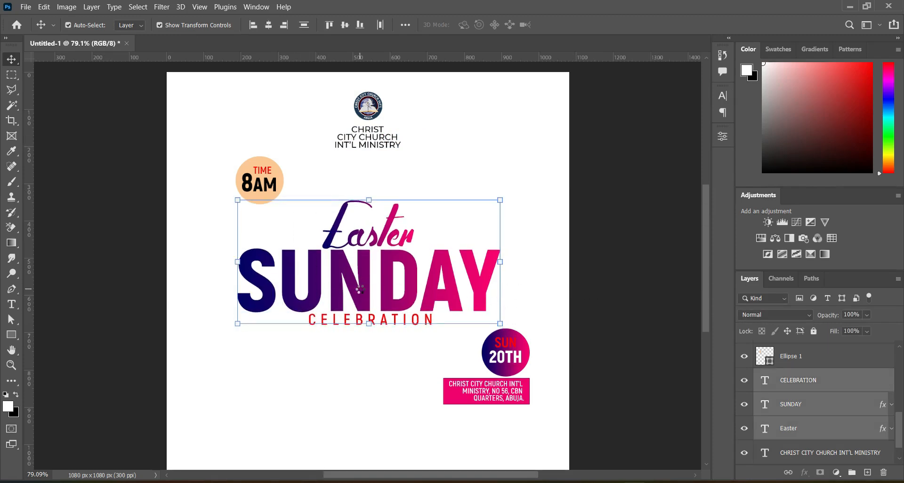
key(Up)
key(Up)
key(Up)
key(Up)
key(Up)
Step: Nudge the date circle and address block upward together
drag(633, 339, 485, 404)
key(Up)
key(Up)
key(Up)
key(Up)
key(Up)
key(Up)
key(Up)
key(Up)
key(Up)
key(Up)
key(Up)
key(Up)
key(Up)
key(Up)
key(Up)
key(Up)
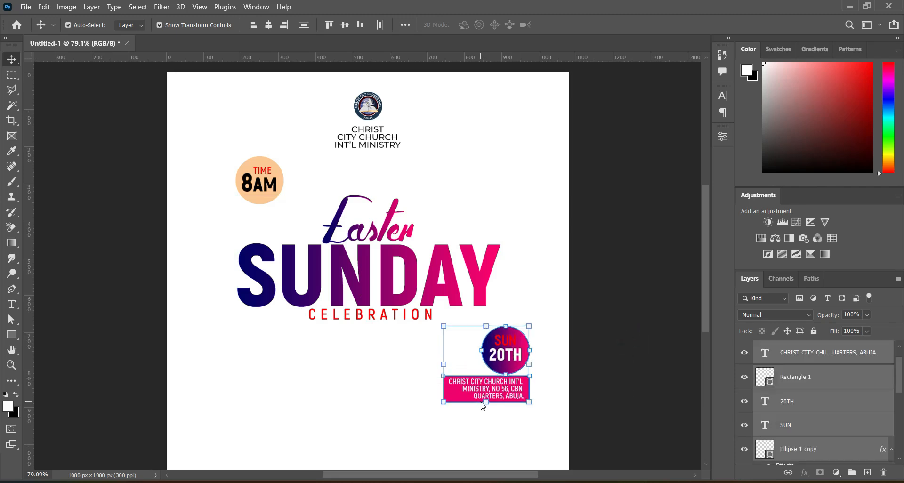
click(637, 347)
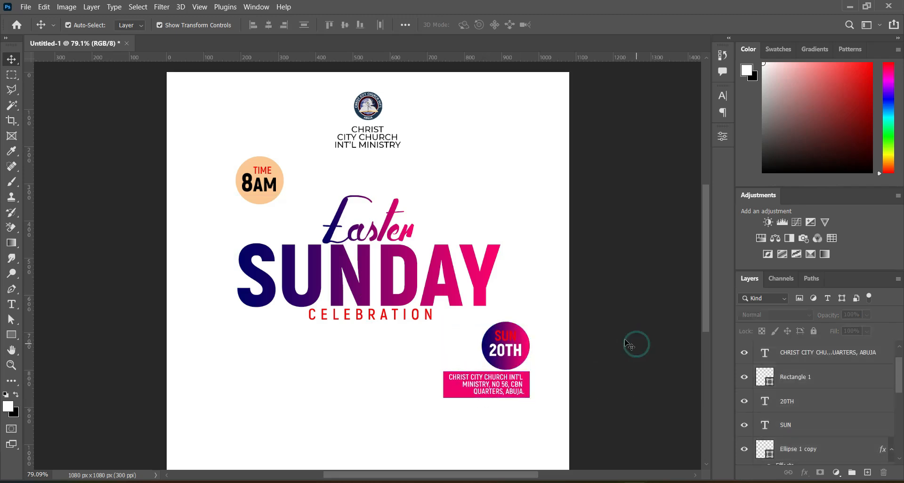
Step: Place the Blue Beige Abstract Background image above the Background layer, stretched to cover the canvas
scroll(570, 333, down, 2)
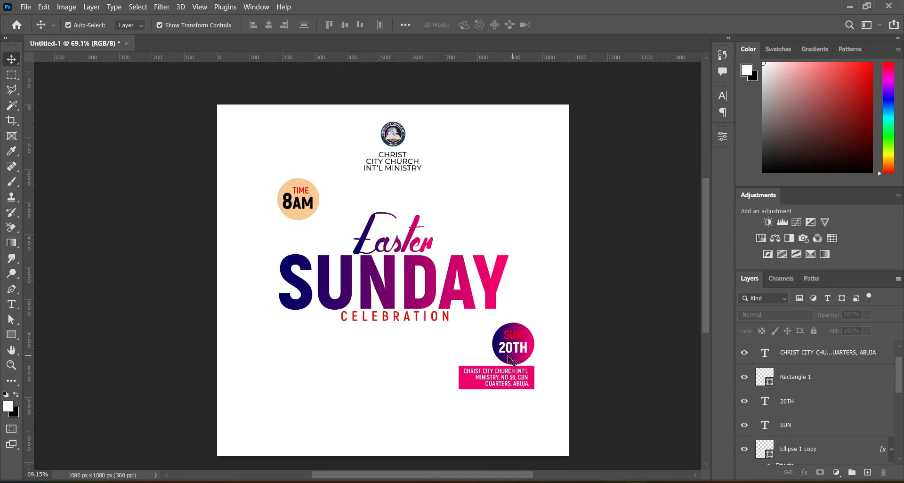
scroll(833, 431, down, 3)
scroll(833, 431, down, 3)
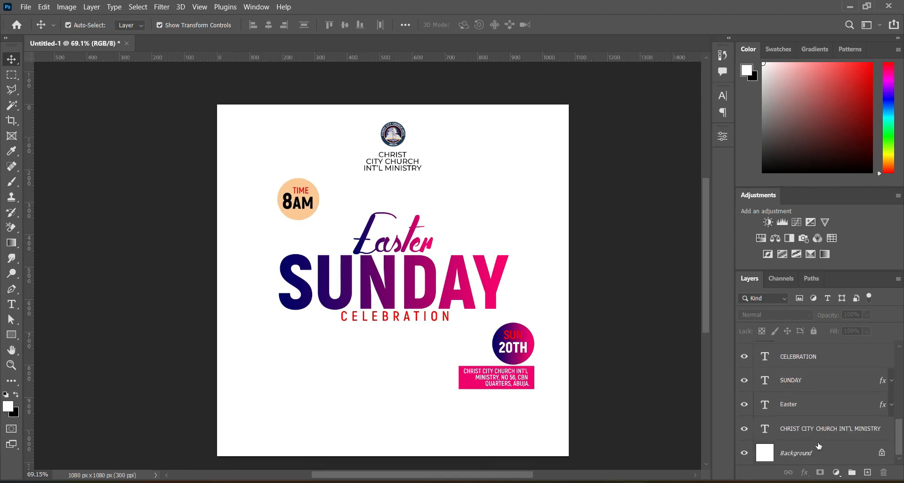
click(808, 454)
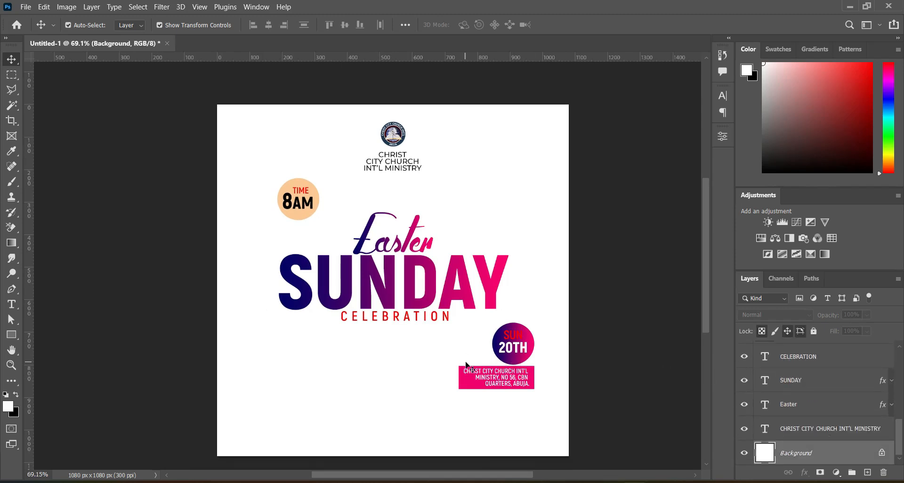
click(425, 482)
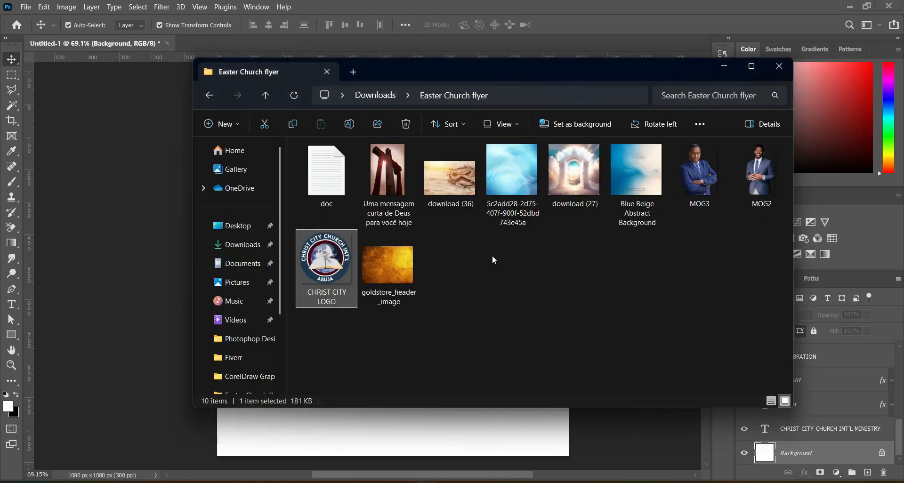
click(648, 178)
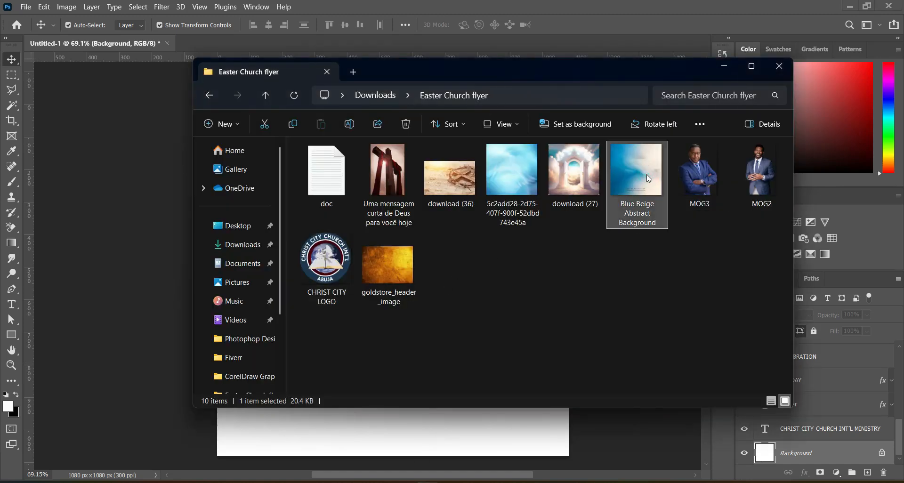
drag(646, 174, 149, 303)
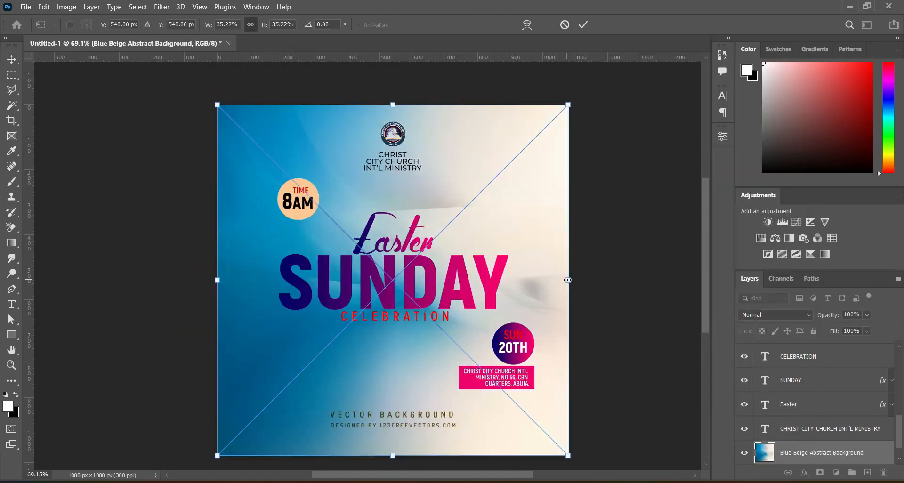
drag(568, 280, 576, 280)
key(Return)
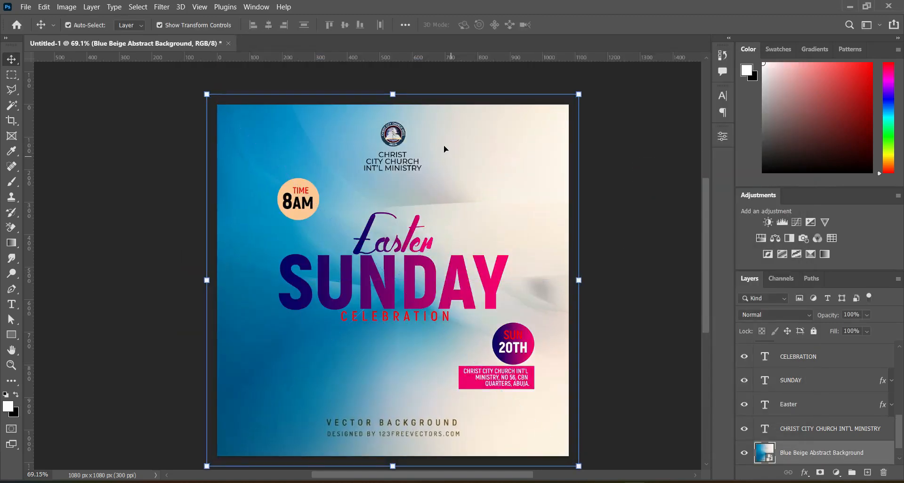
Step: Apply a Gaussian Blur with a radius of 12.5 pixels to the abstract background
click(162, 7)
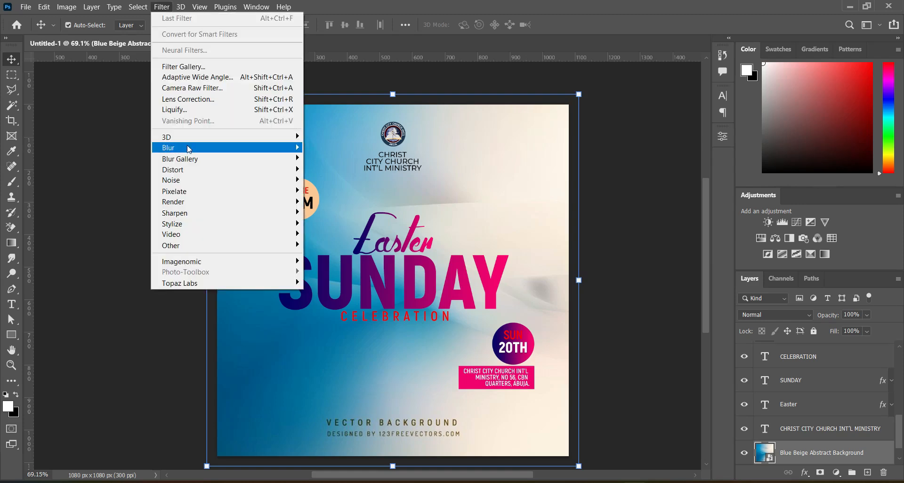
mouse_move(188, 147)
click(337, 190)
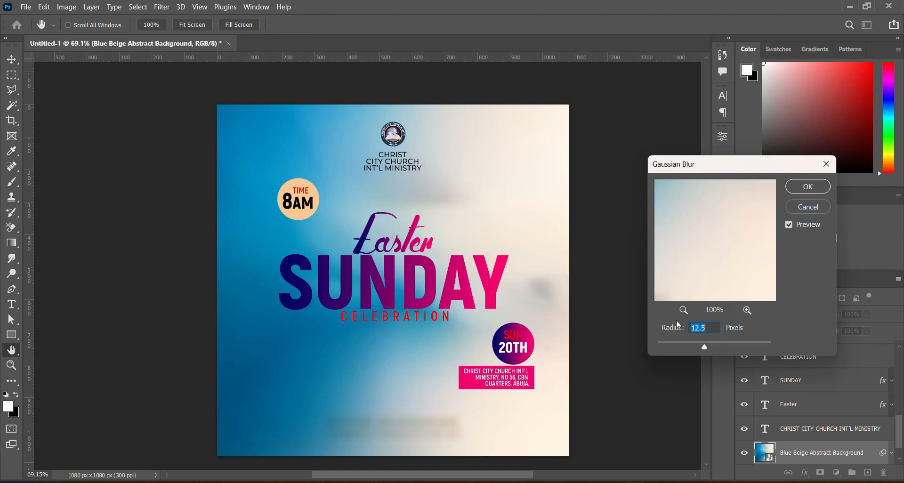
key(Return)
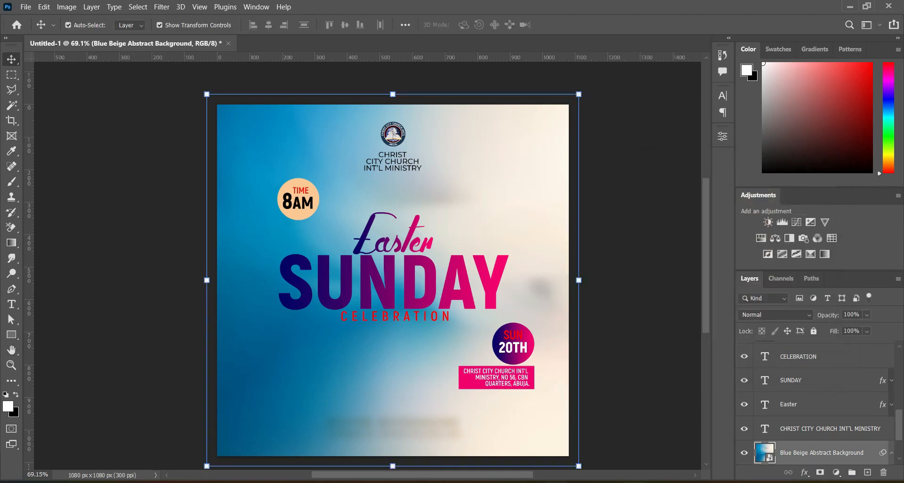
Step: Place the 5c2add28-2d75-407f-900f-52dbd743e45a image over the abstract background to fill the canvas
key(alt+Tab)
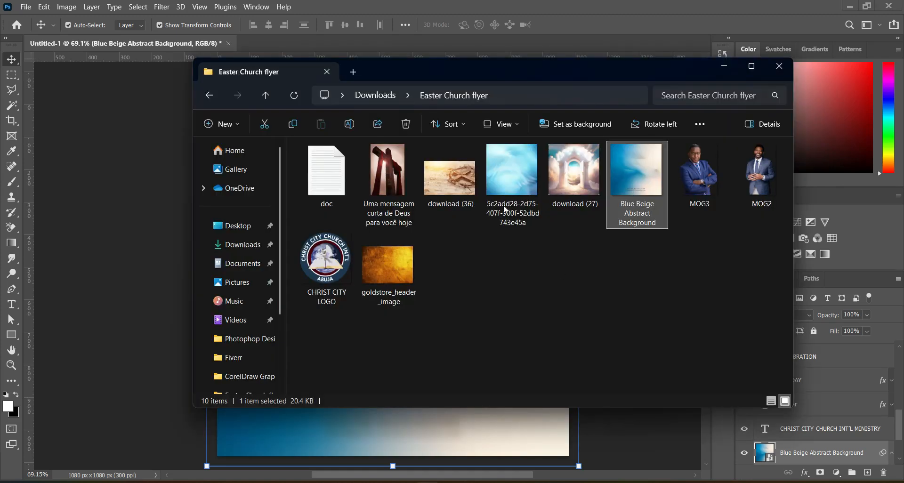
click(490, 173)
drag(490, 173, 128, 234)
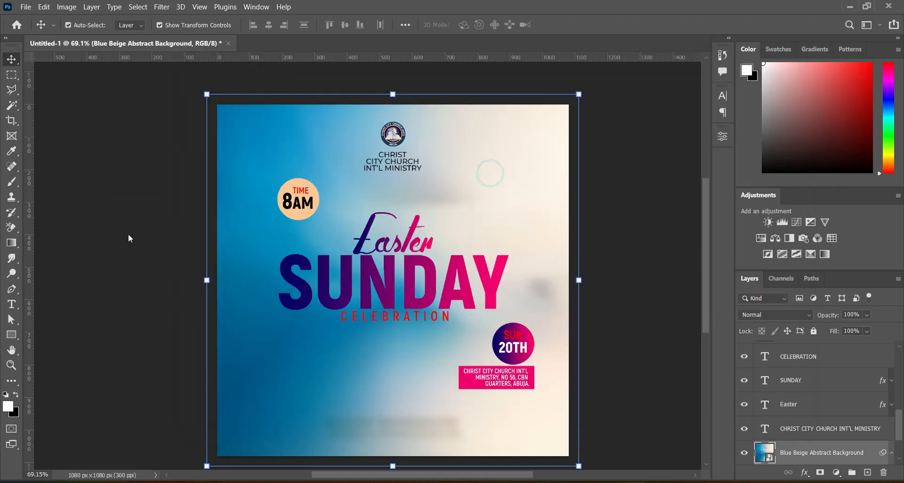
click(582, 25)
Step: Apply a 12.5-pixel Gaussian Blur to the newly placed background image
click(161, 7)
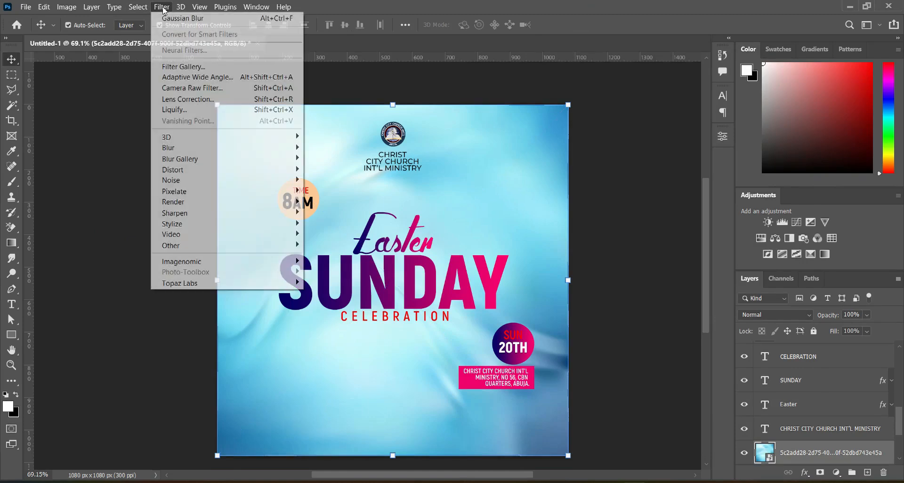
mouse_move(183, 149)
click(337, 192)
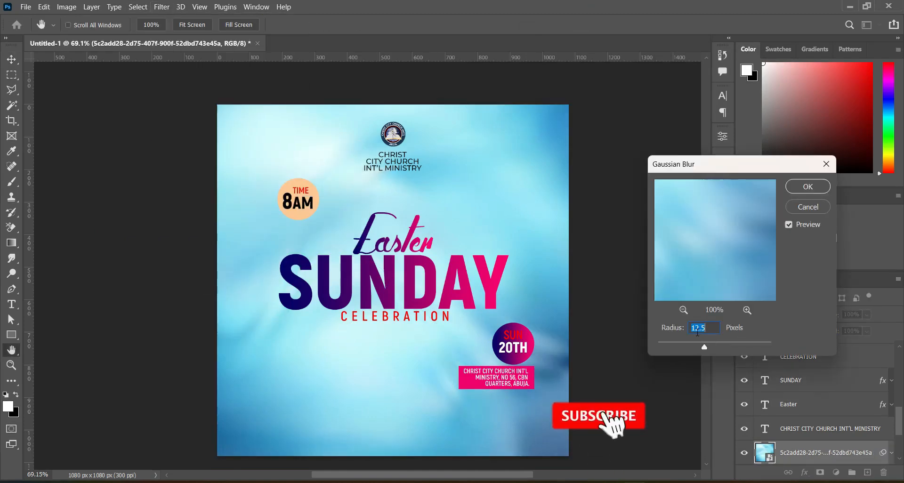
click(806, 190)
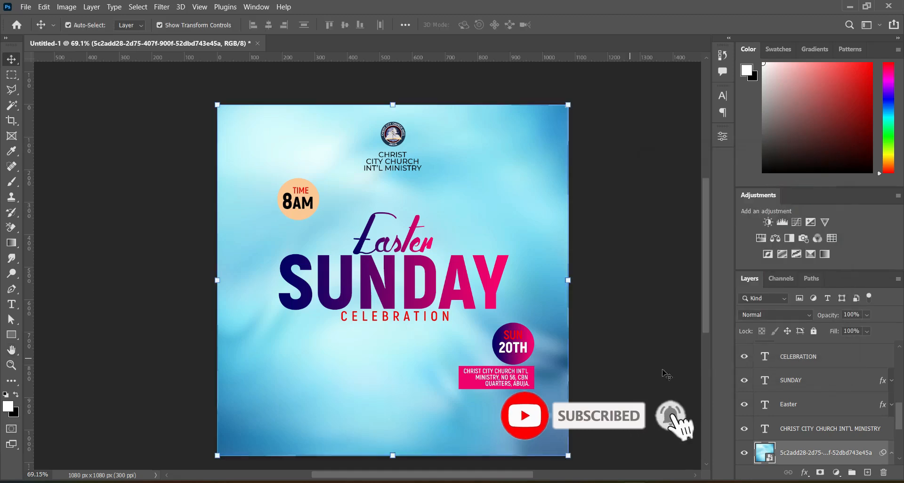
Step: Add a layer mask to the new background and draw a top-to-bottom gradient on it to blend both backgrounds
click(819, 473)
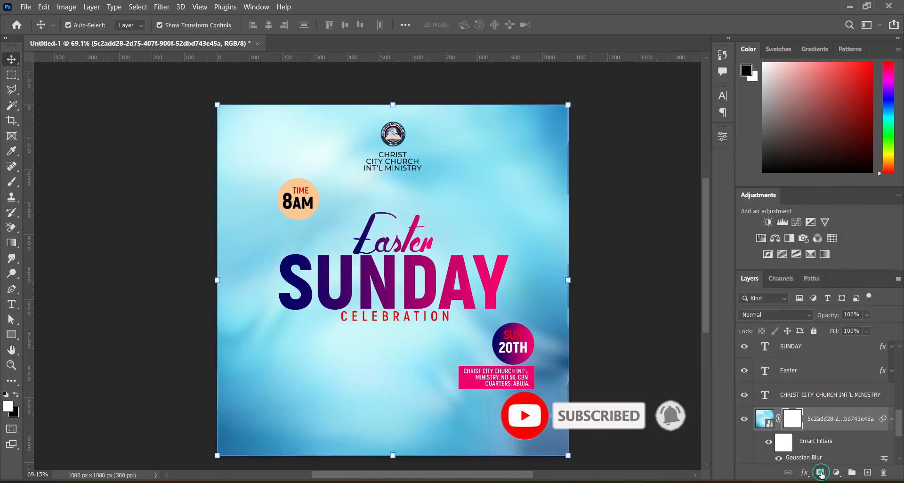
click(12, 243)
drag(388, 92, 391, 415)
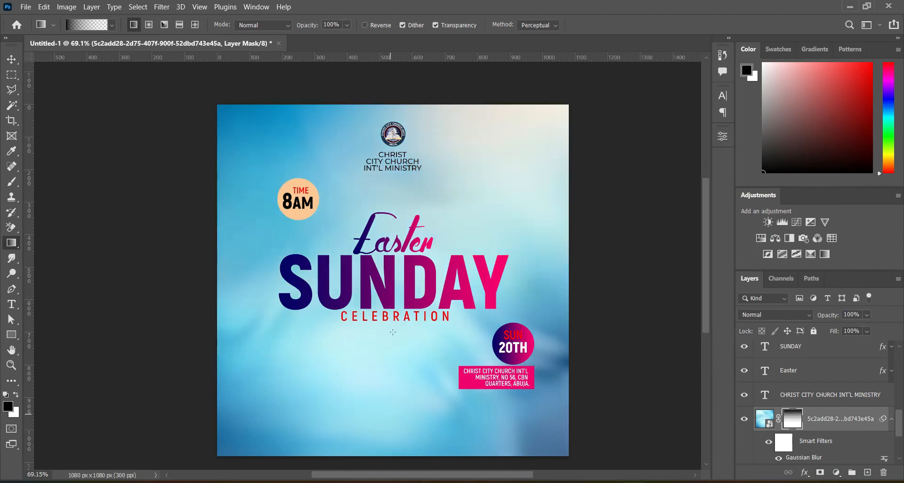
Step: Redraw the top-to-bottom gradient on the new background's layer mask to refine the blend
drag(389, 203, 389, 364)
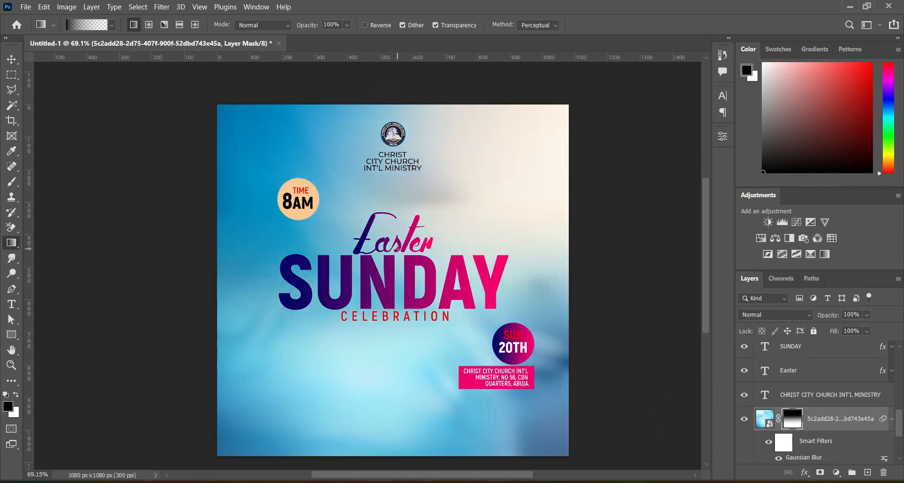
drag(396, 293, 397, 416)
key(v)
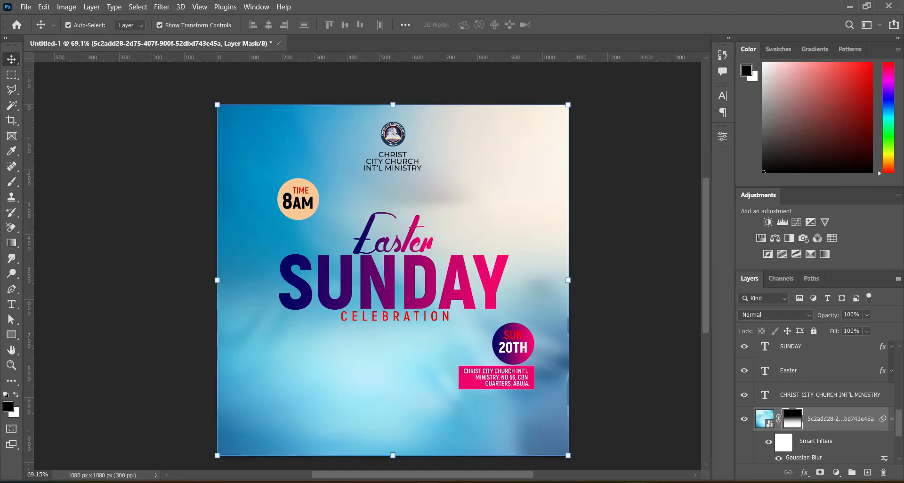
Step: Place the goldstore_header_image over the lower part of the canvas and commit the placement
click(427, 482)
drag(391, 265, 121, 272)
drag(464, 195, 460, 248)
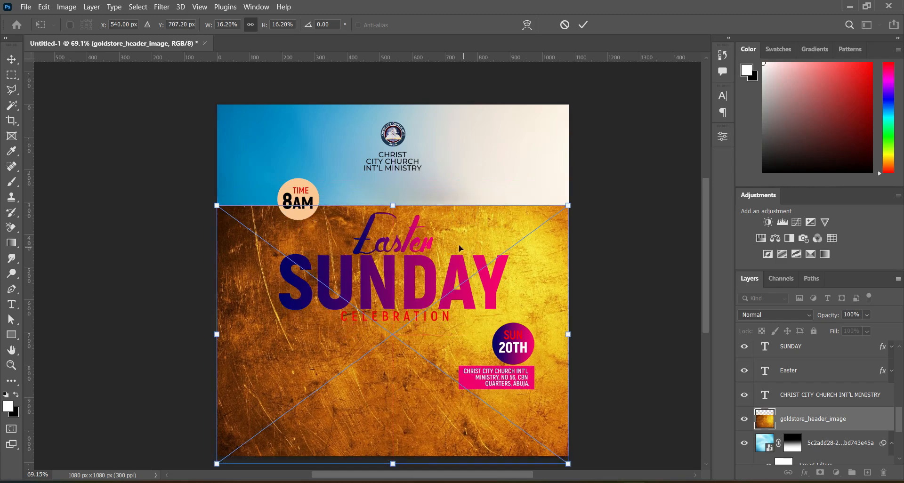
click(583, 25)
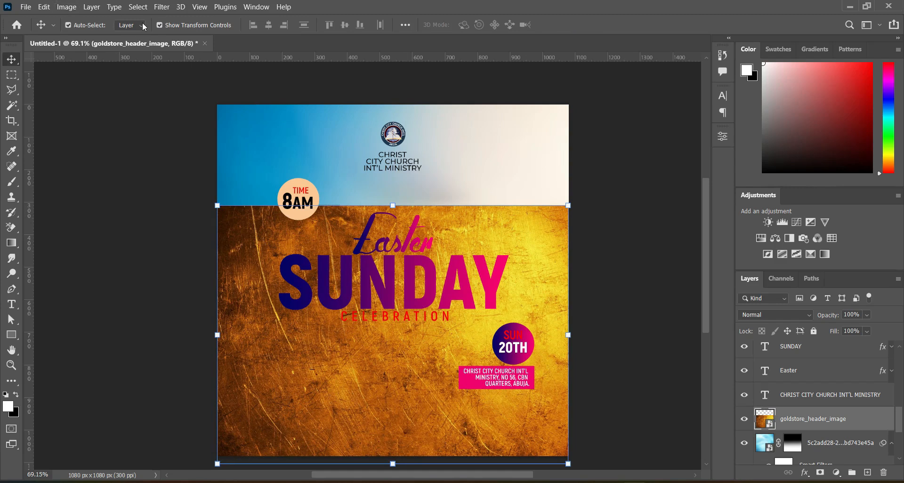
Step: Apply a 9-pixel Gaussian Blur to the gold image and set its blend mode to Hue
click(161, 8)
mouse_move(188, 148)
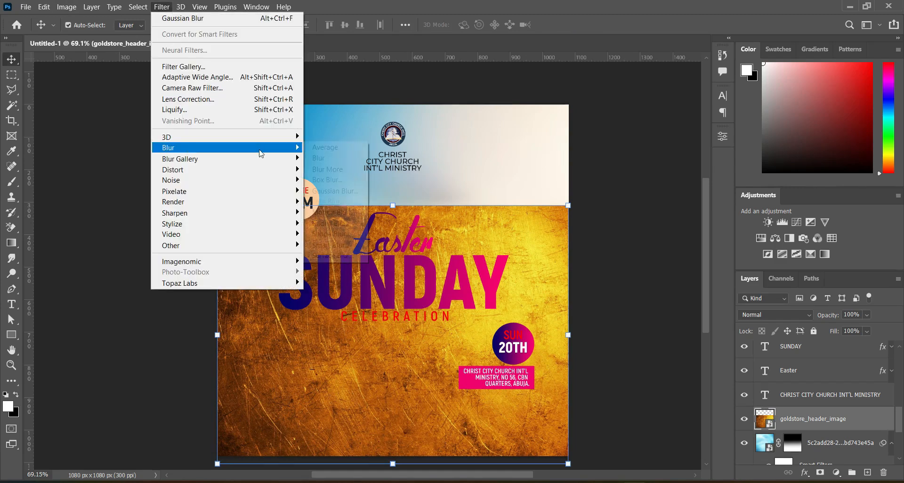
click(329, 191)
text(9)
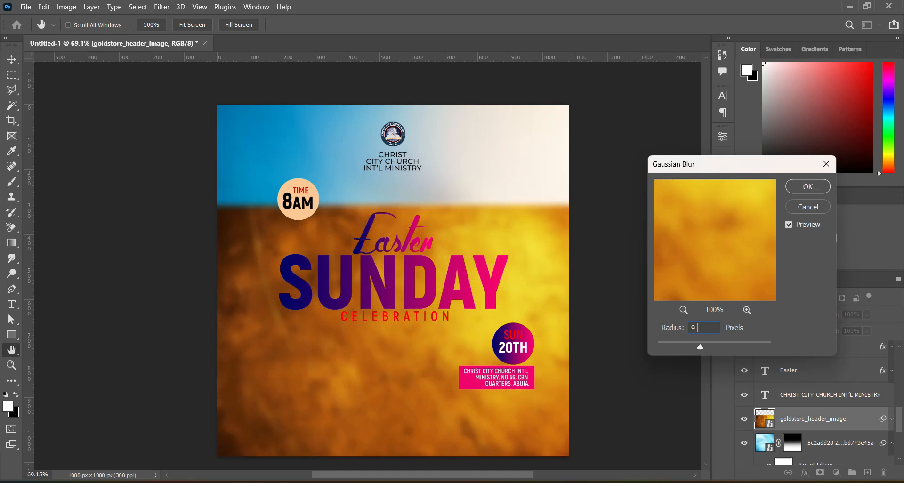
key(Return)
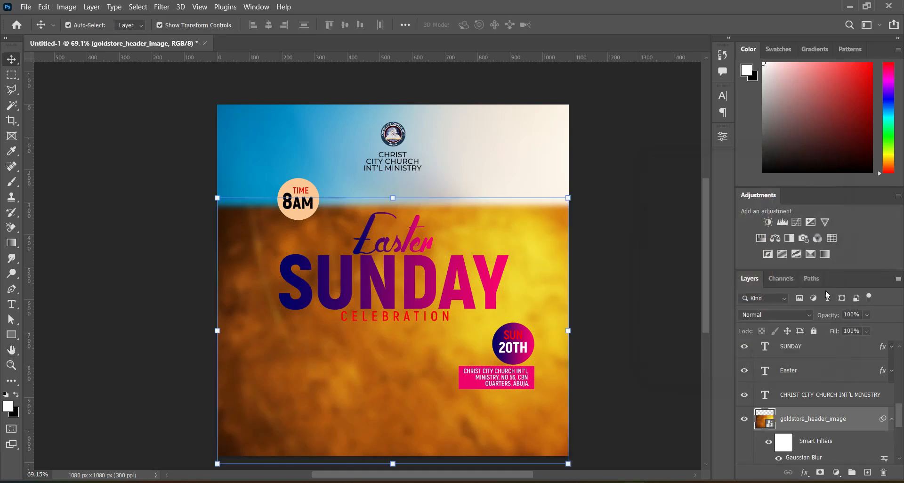
click(777, 315)
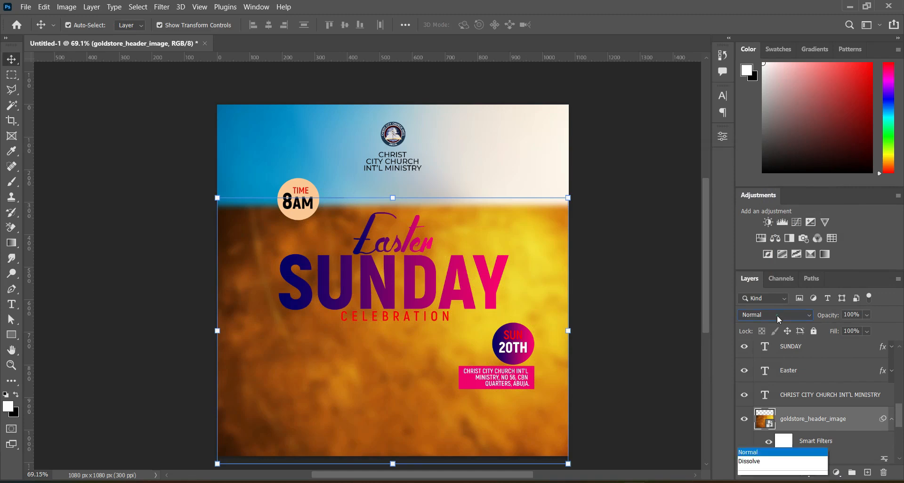
click(745, 441)
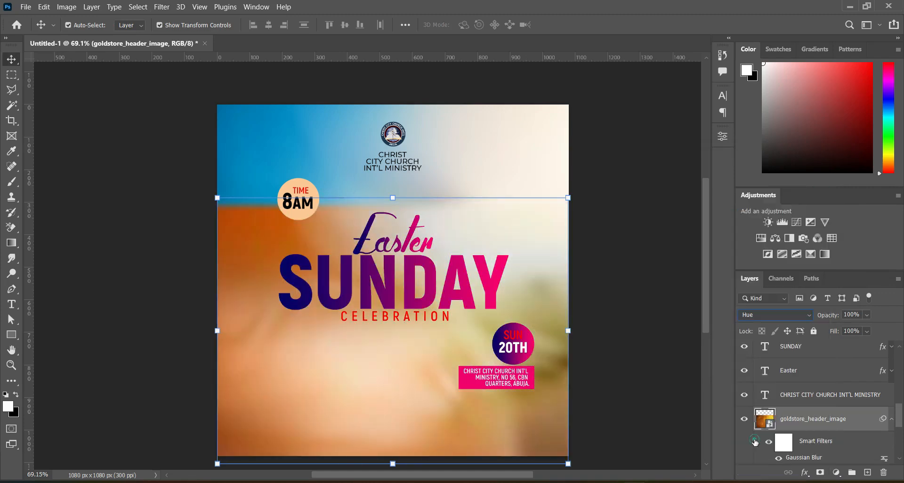
Step: Add a layer mask to the gold image and draw a top-to-bottom gradient on it to fade its top
click(820, 472)
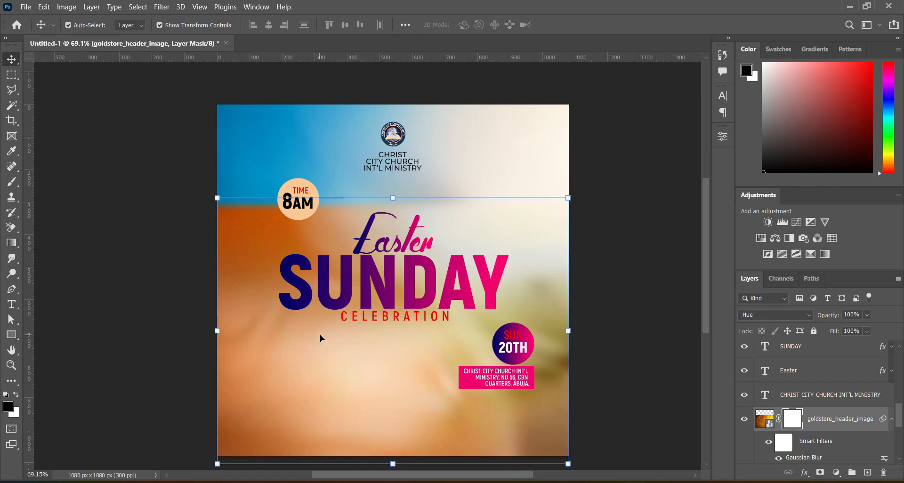
click(12, 243)
drag(391, 193, 390, 428)
drag(383, 254, 382, 306)
key(v)
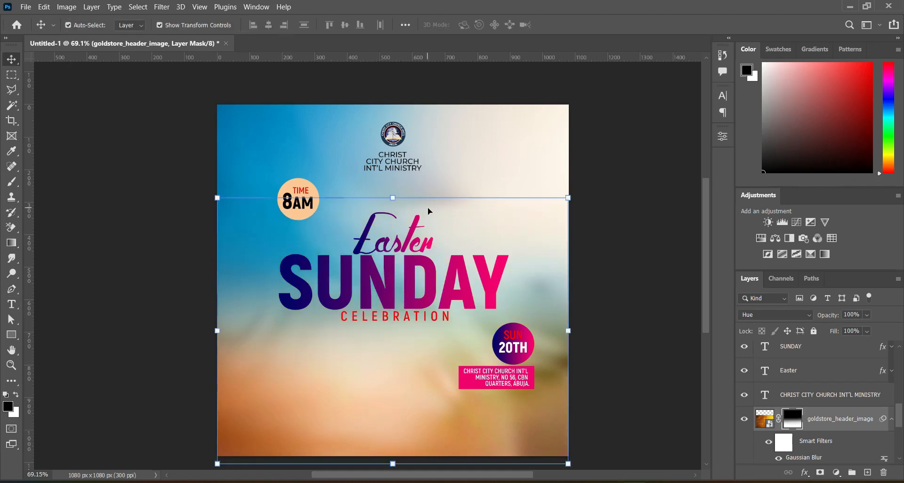
Step: Set the gold image layer's opacity to 38%
click(841, 418)
click(849, 314)
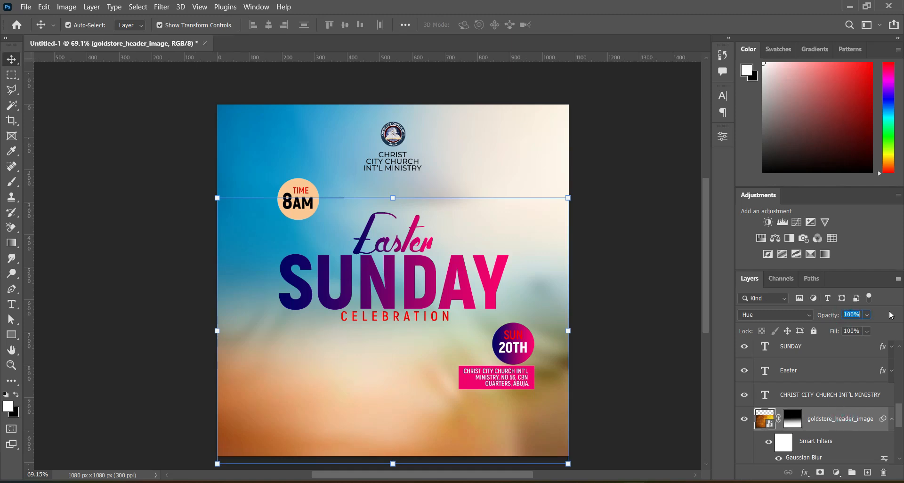
text(38)
key(Return)
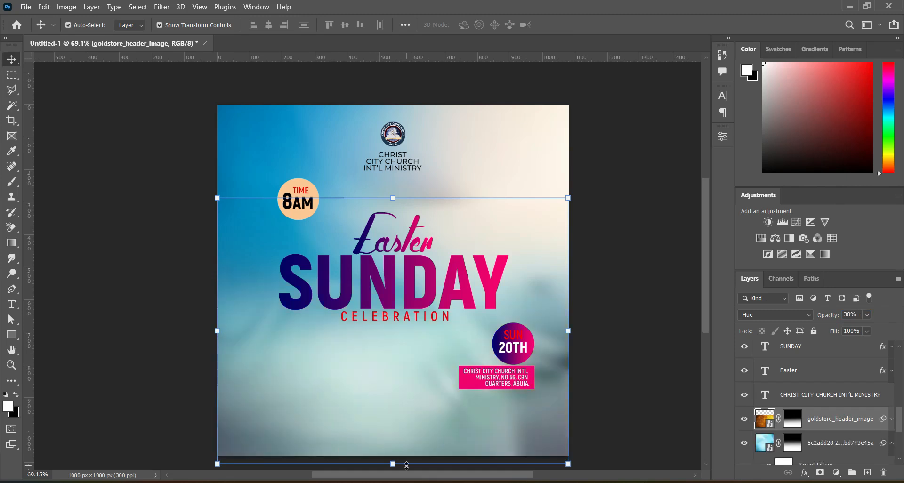
Step: Bring in the download (36) crown-of-thorns image and position it over the lower part of the canvas
key(alt+Tab)
click(509, 283)
click(436, 172)
drag(436, 171, 169, 245)
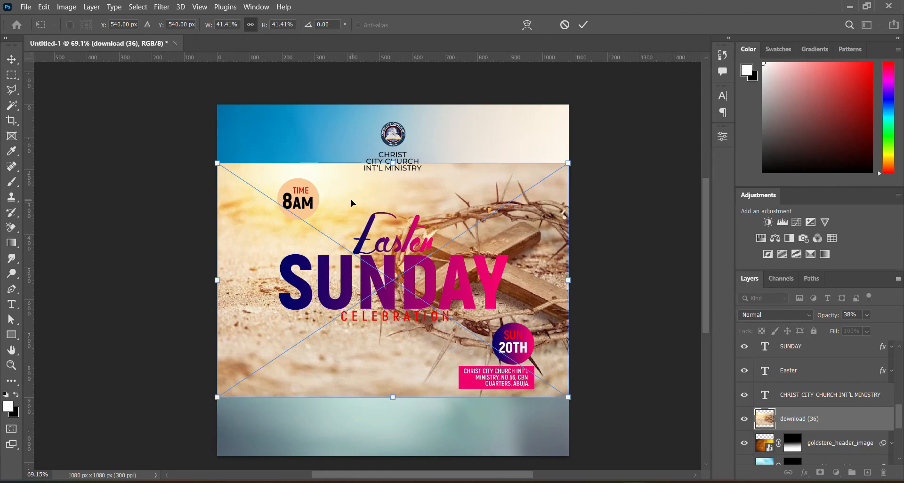
drag(412, 197, 412, 260)
Step: Flip the crown-of-thorns image horizontally and commit the placement
right_click(358, 359)
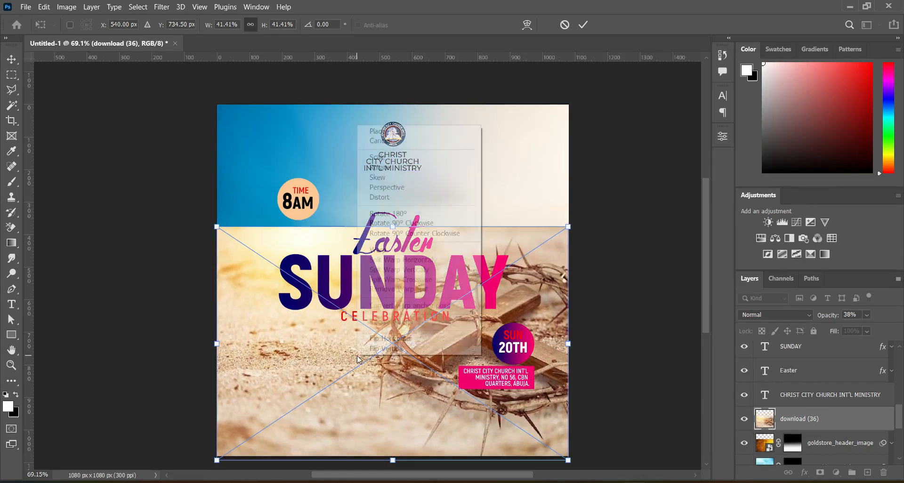
click(387, 339)
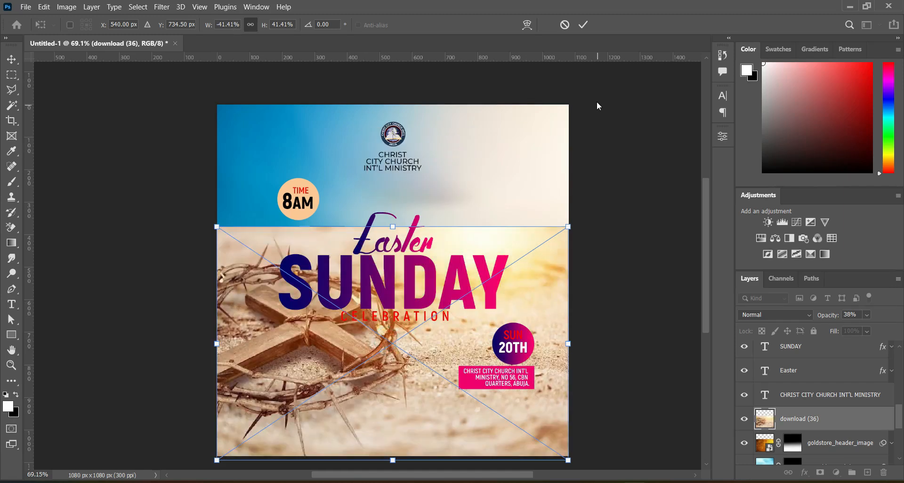
click(583, 25)
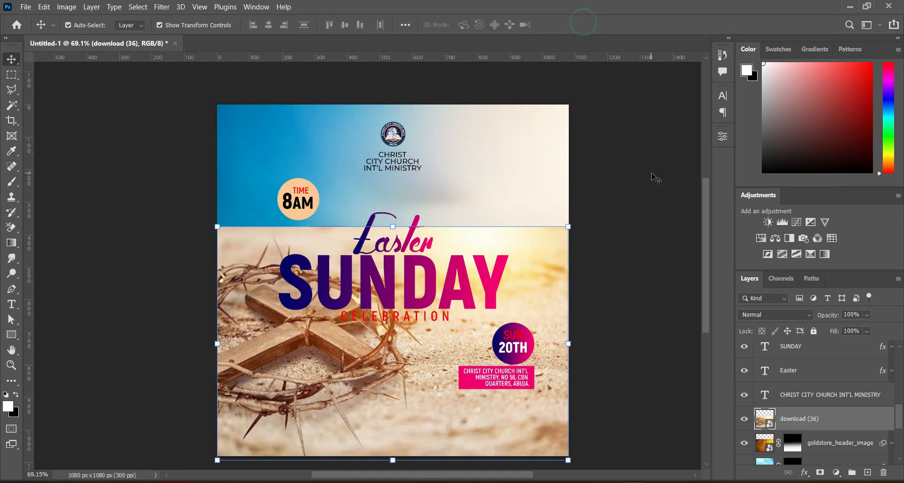
Step: Set the crown-of-thorns layer's blend mode to Color Burn and its opacity to 38%
click(774, 315)
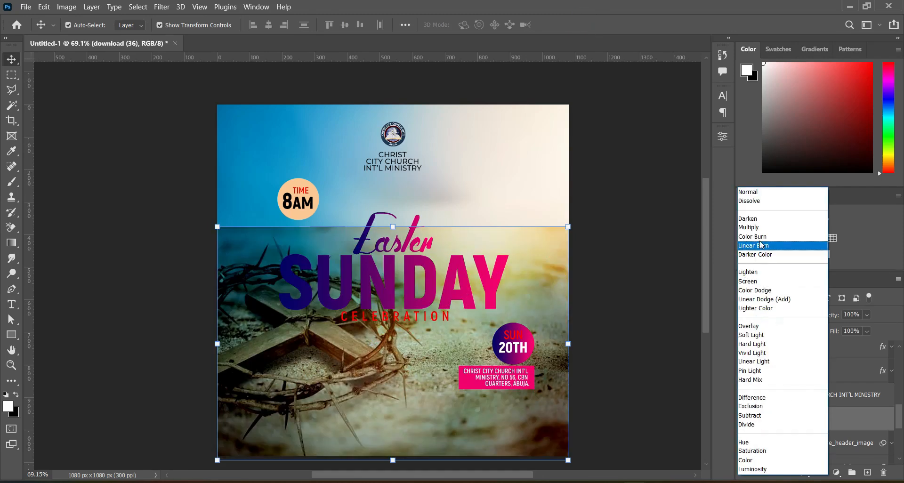
click(761, 240)
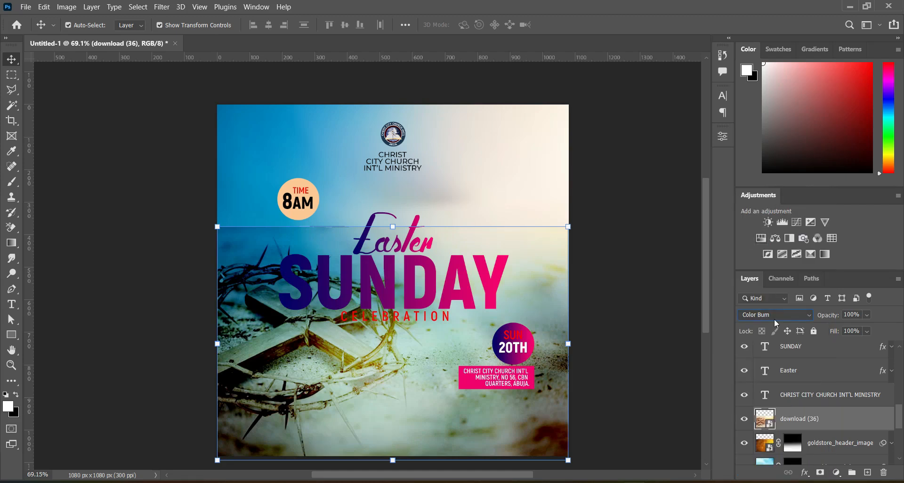
click(845, 315)
text(38)
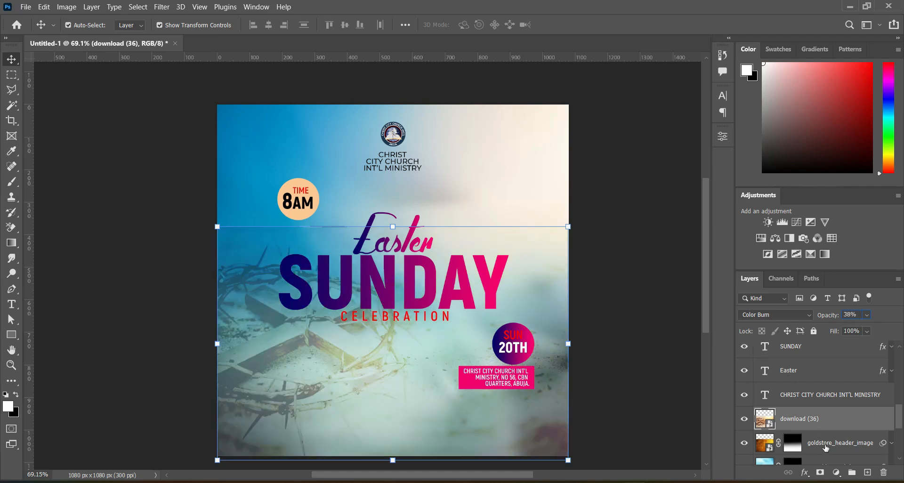
Step: Set the gold image layer's opacity to 100%
click(823, 446)
text(100)
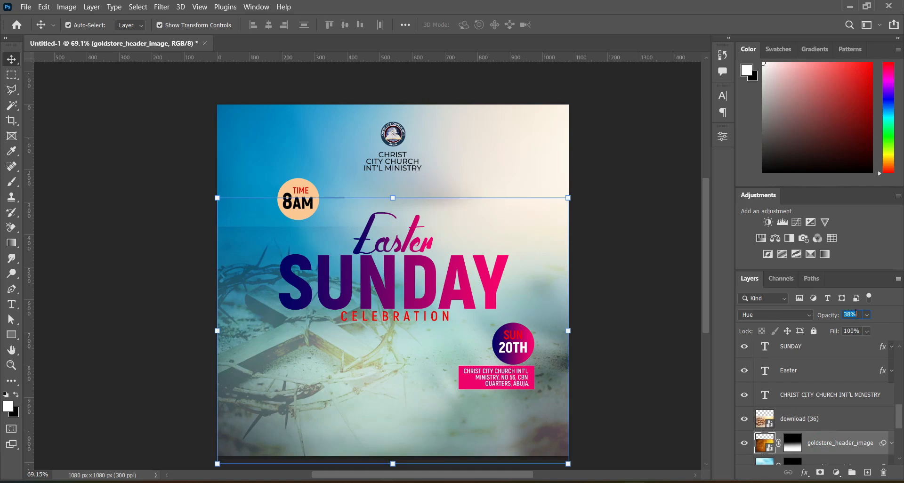
key(Return)
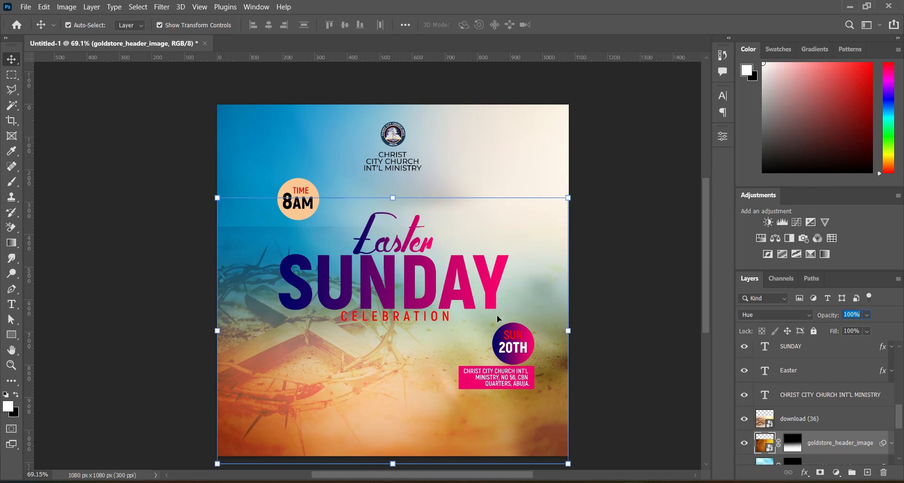
Step: Add a layer mask to the crown-of-thorns layer and fade its right side with gradients drawn toward the left
click(812, 420)
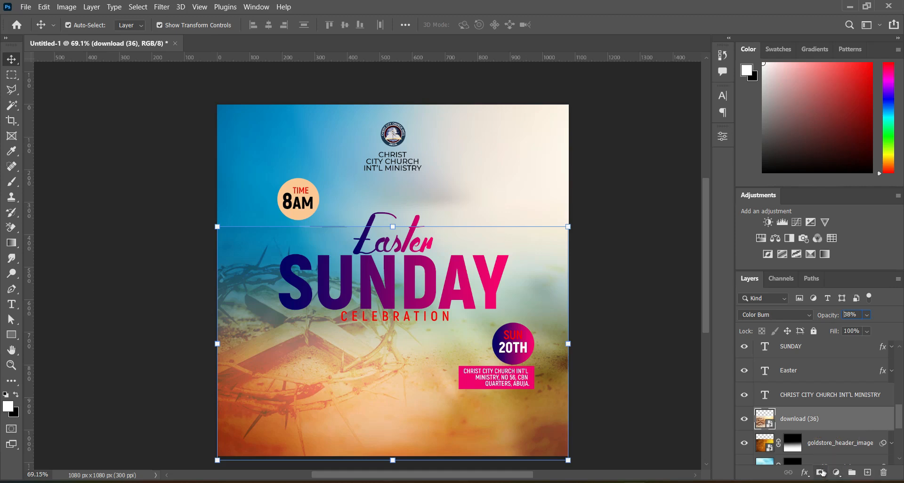
click(820, 472)
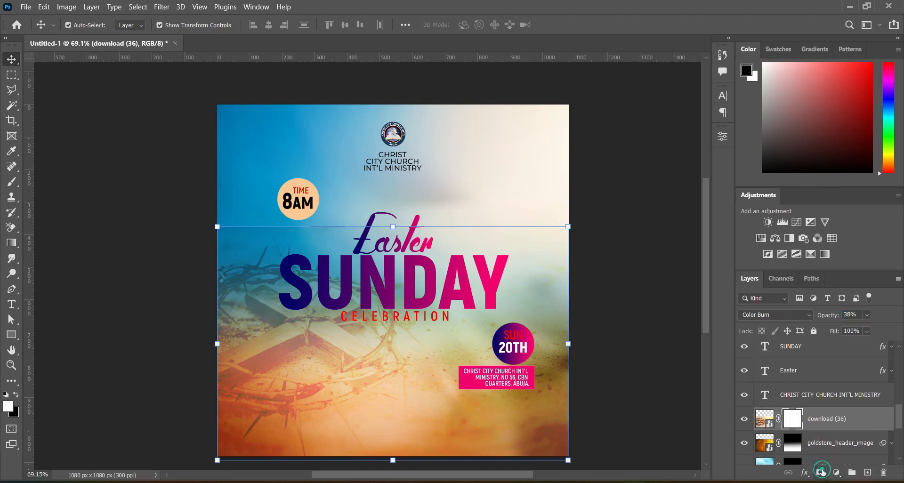
click(10, 243)
drag(368, 242, 368, 242)
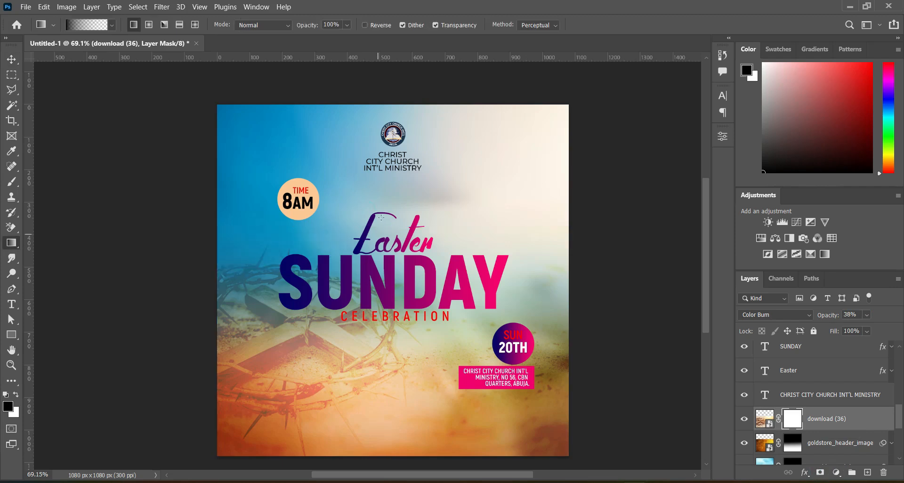
drag(585, 359, 378, 372)
drag(587, 379, 330, 371)
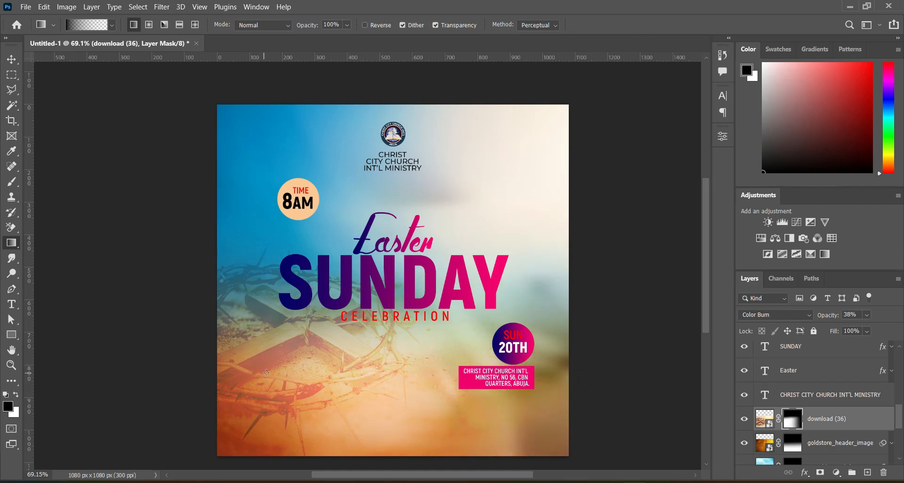
Step: Scale the crown-of-thorns image down to about 87% and reposition it over the lower-left area, then commit
key(ctrl+t)
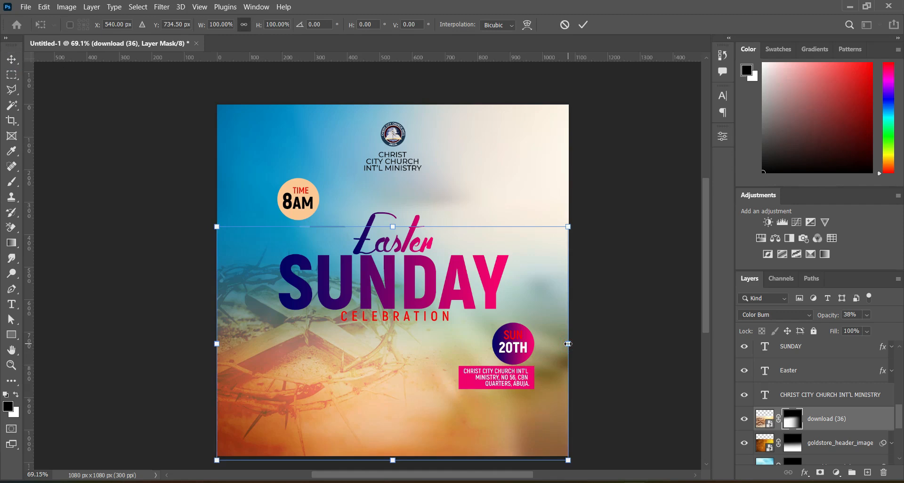
drag(569, 343, 524, 349)
drag(341, 337, 342, 349)
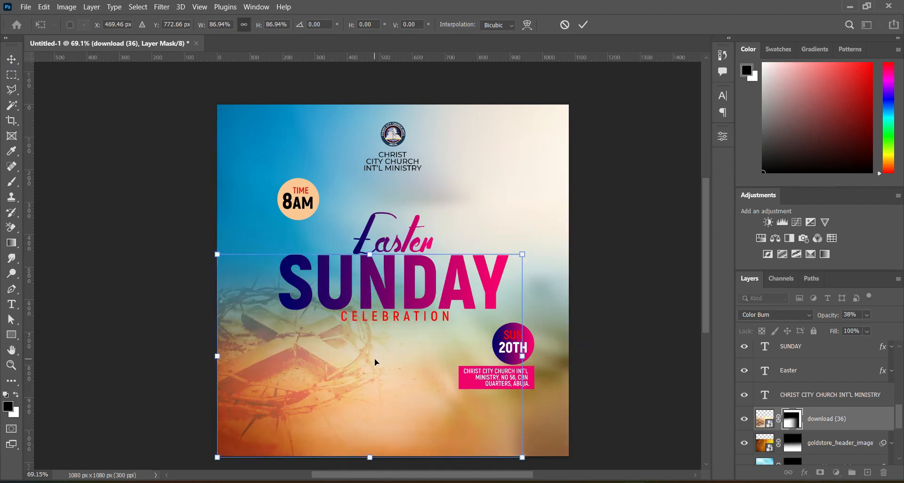
drag(522, 255, 474, 280)
drag(291, 379, 291, 357)
click(583, 25)
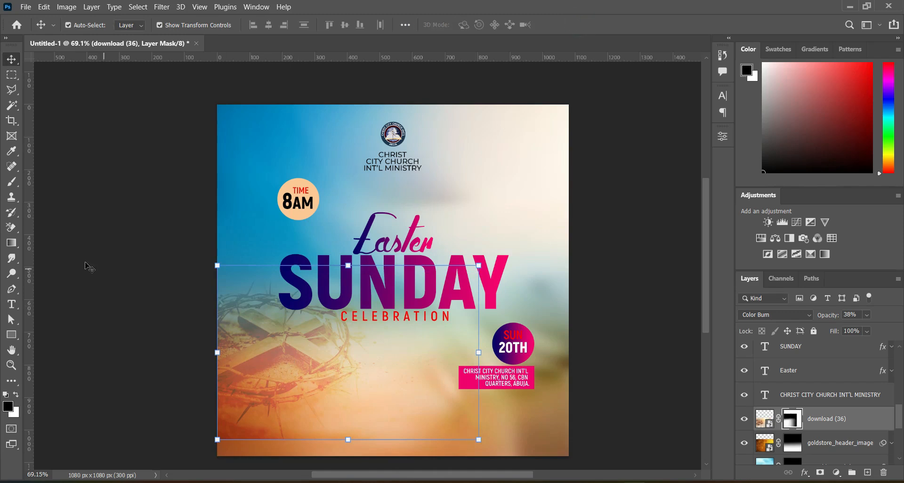
Step: Touch up the crown-of-thorns mask with a short gradient near its lower edge and deselect the layer
click(11, 242)
drag(324, 407, 324, 408)
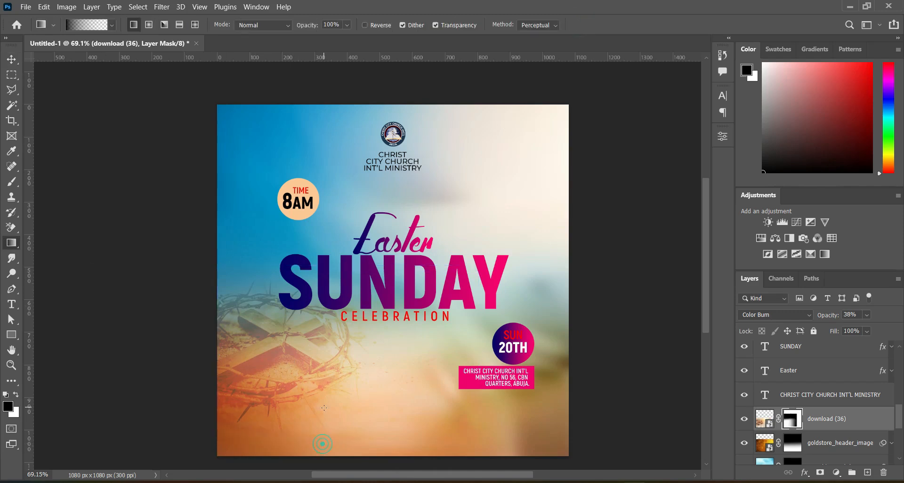
key(v)
click(599, 276)
key(x)
Step: Bring in the download (27) heavenly-gate image and scale it into the upper centre of the canvas
mouse_move(427, 481)
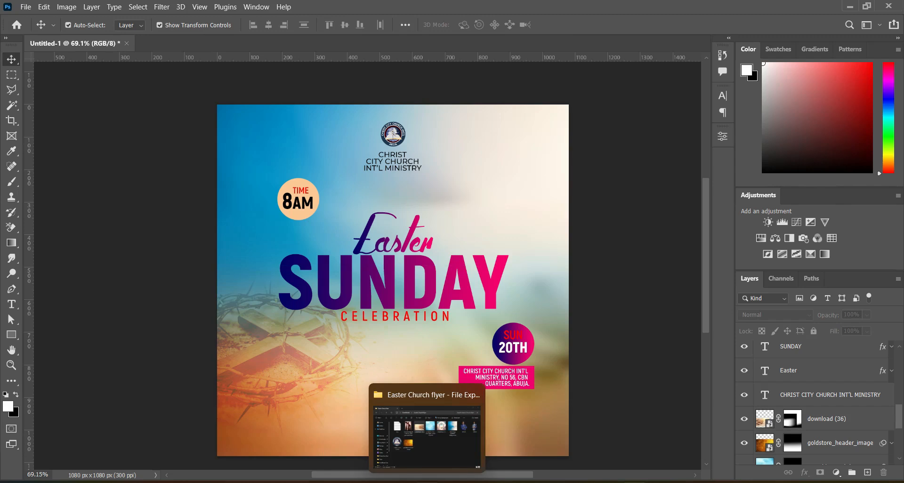
click(426, 436)
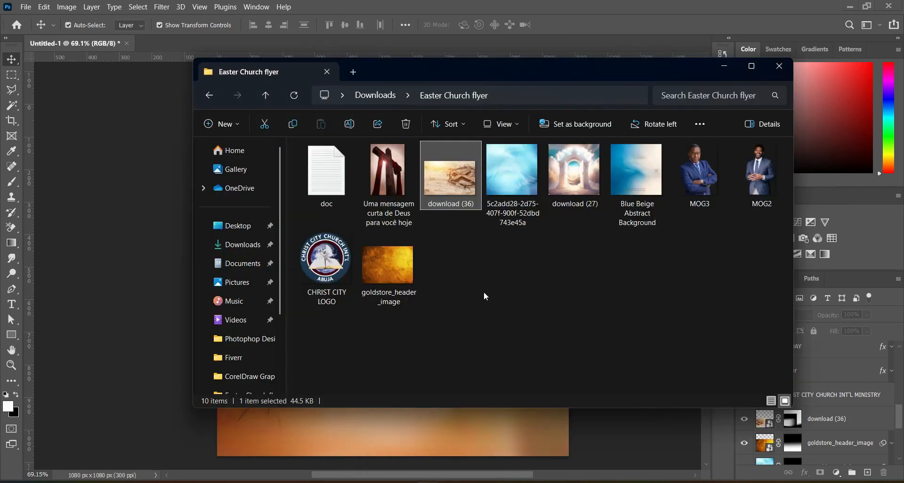
click(569, 189)
drag(575, 174, 170, 240)
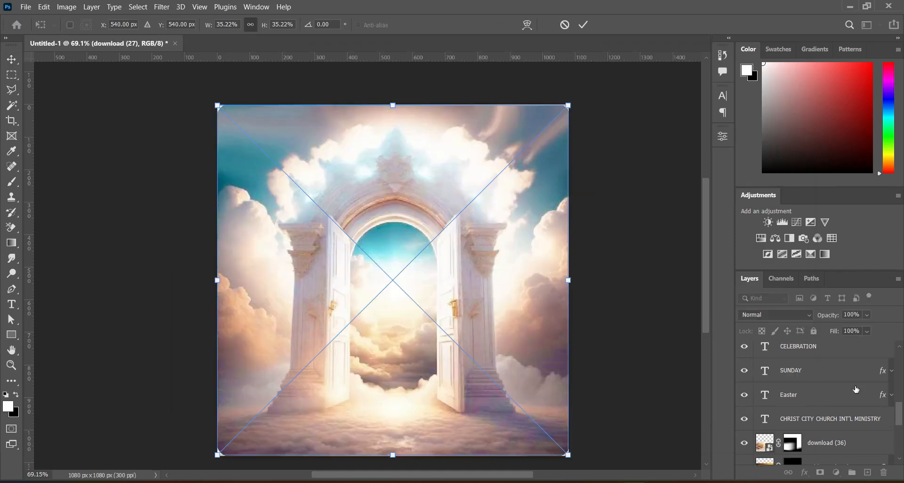
drag(897, 414, 896, 362)
drag(831, 352, 815, 417)
drag(392, 455, 387, 285)
click(583, 25)
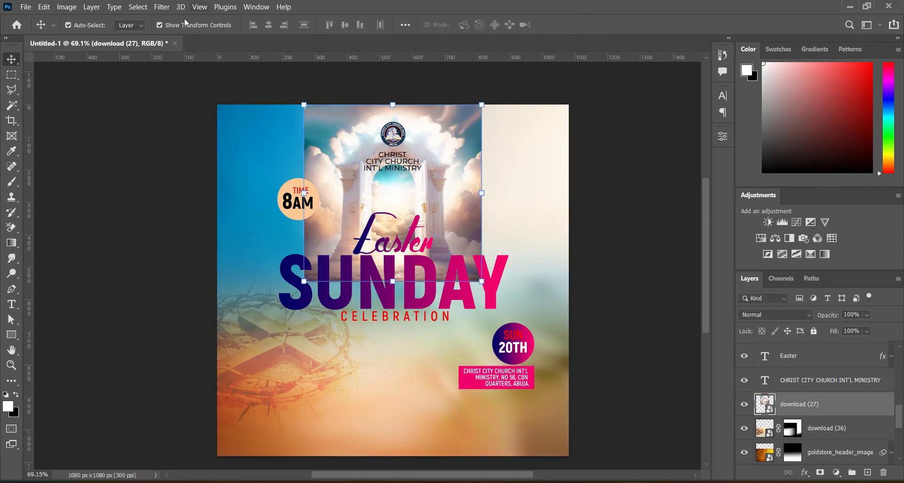
Step: Apply a Gaussian Blur with a 2.8 pixel radius to the gate image
click(169, 11)
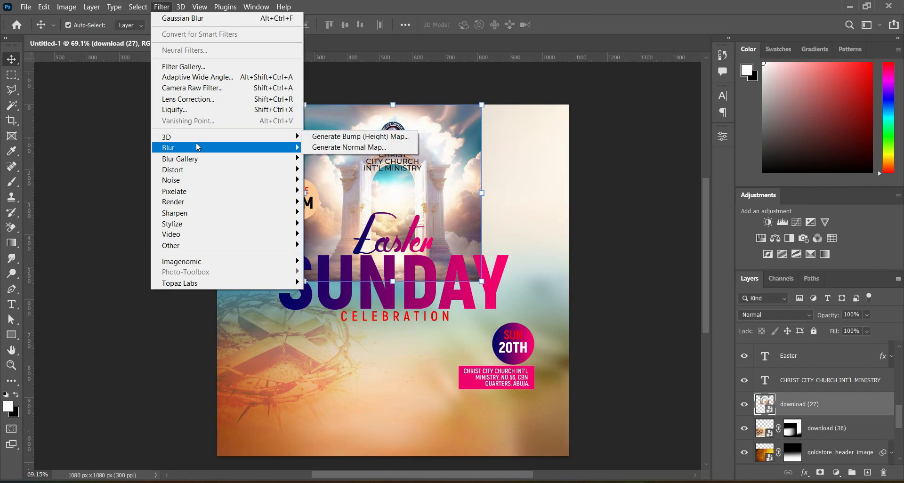
mouse_move(268, 146)
click(334, 191)
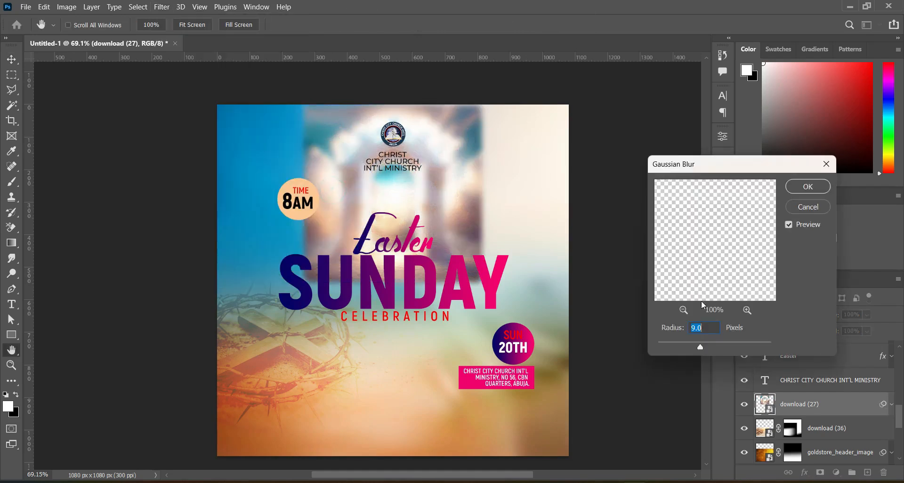
text(2.8)
key(Return)
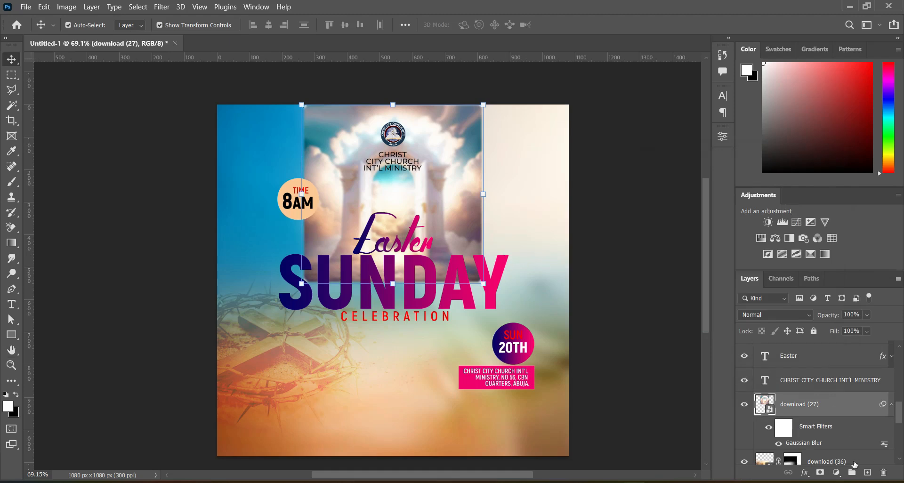
Step: Add a layer mask to the gate image and brush away its left and right edges
click(819, 473)
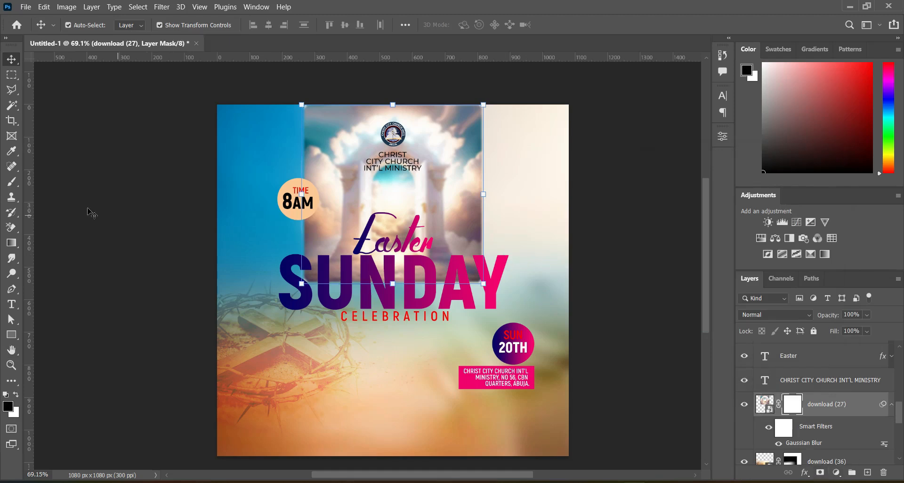
click(12, 181)
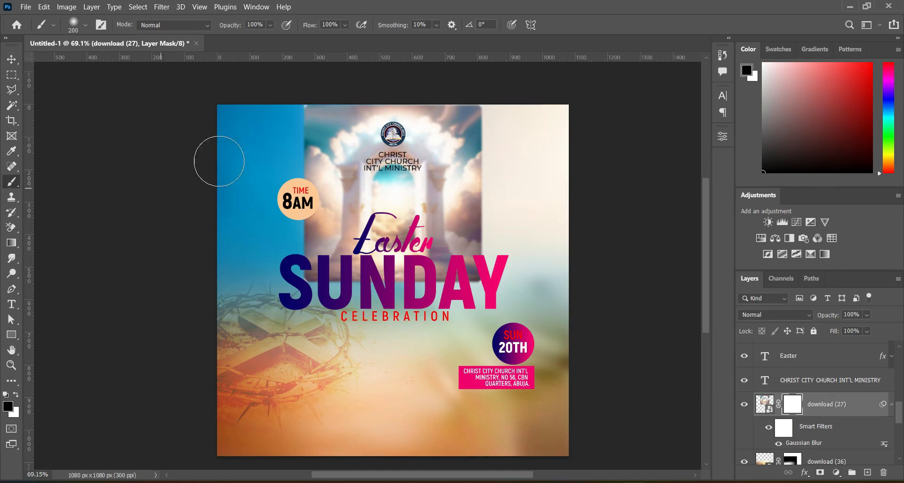
mouse_move(275, 136)
mouse_down()
mouse_move(302, 114)
mouse_move(290, 124)
mouse_move(304, 192)
mouse_move(296, 176)
mouse_move(296, 304)
mouse_move(328, 316)
mouse_move(324, 296)
mouse_move(353, 298)
mouse_up()
mouse_move(475, 297)
mouse_down()
mouse_move(495, 257)
mouse_move(496, 125)
mouse_move(510, 149)
mouse_move(501, 117)
mouse_move(506, 230)
mouse_move(505, 202)
mouse_move(491, 280)
mouse_move(452, 303)
mouse_move(545, 224)
mouse_move(507, 131)
mouse_up()
click(11, 59)
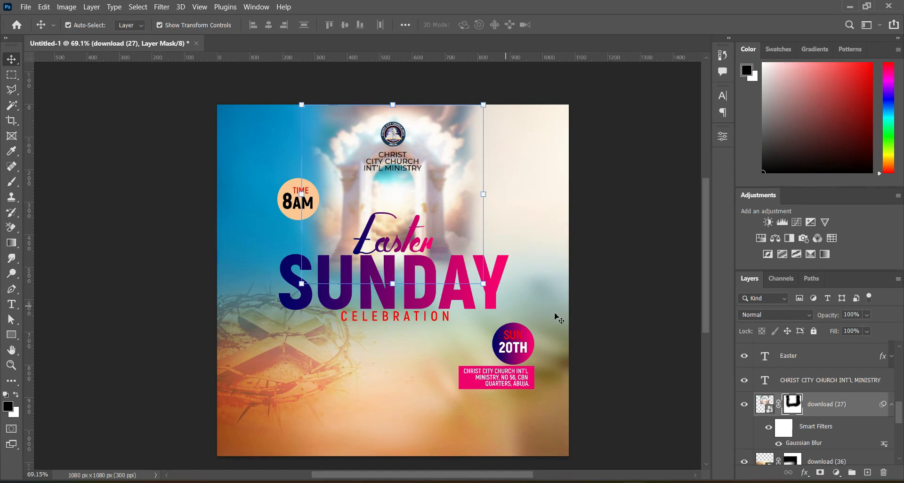
Step: Set the gate layer's blend mode to Soft Light
click(815, 412)
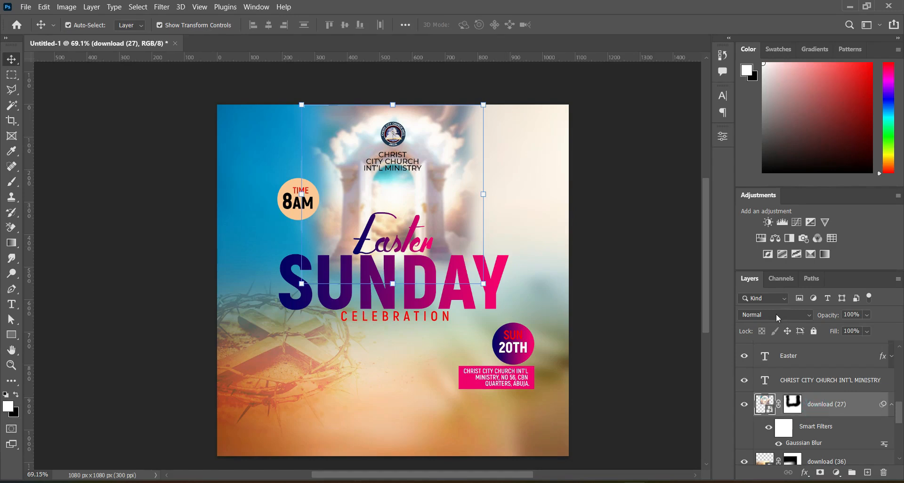
click(776, 314)
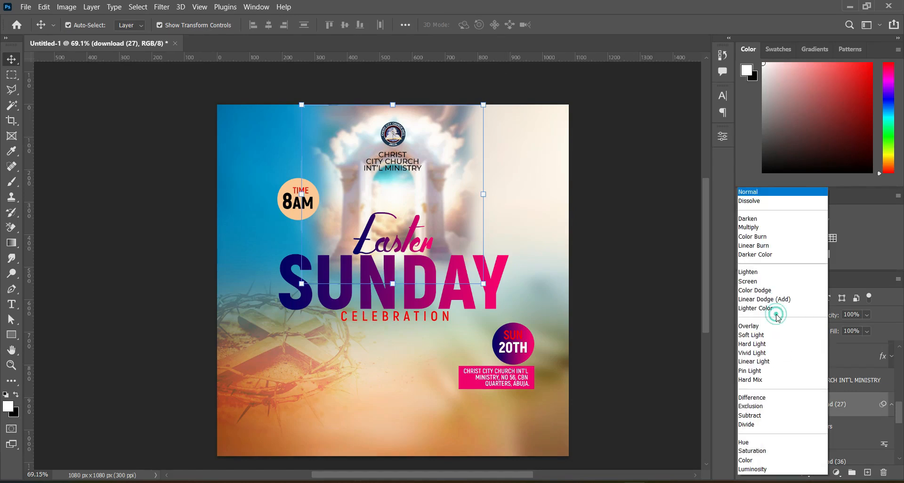
click(766, 335)
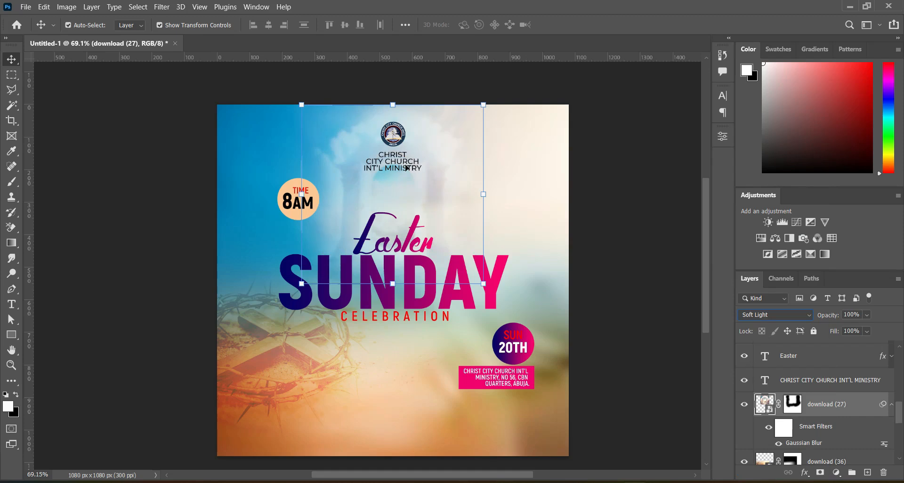
click(607, 242)
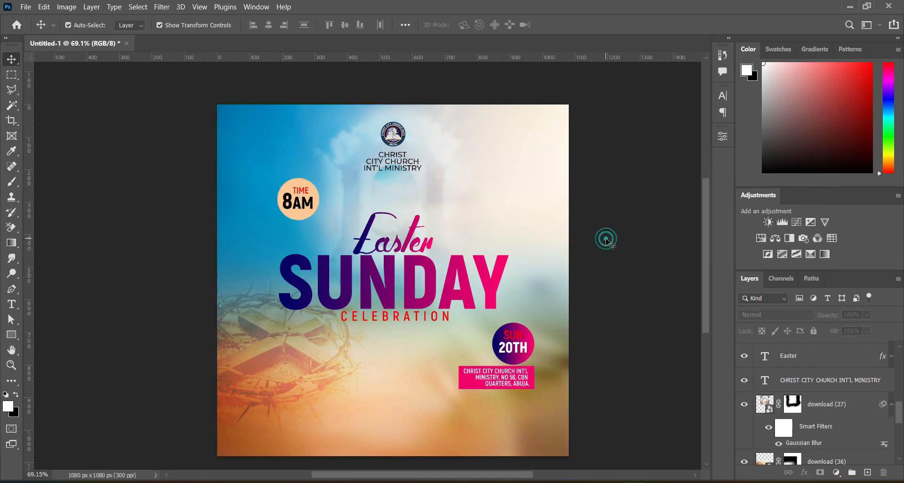
Step: Enlarge the gate image to about 108% and commit the transform
click(442, 177)
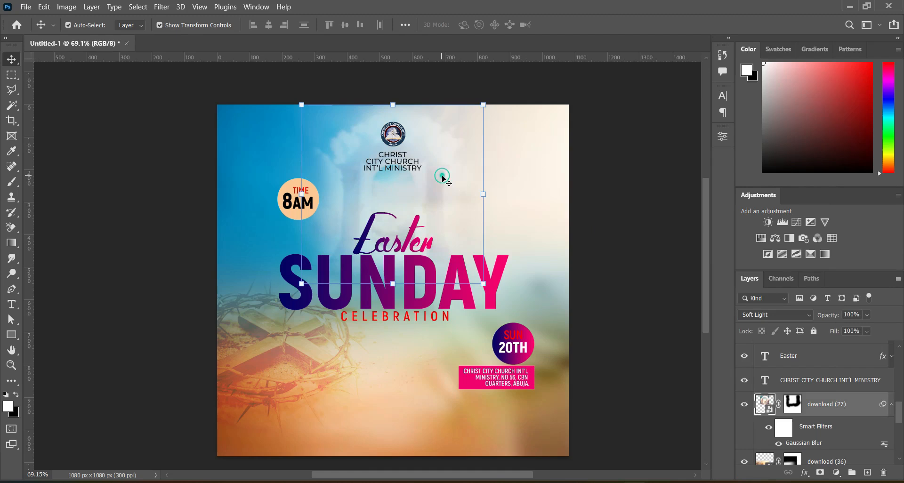
drag(392, 283, 392, 297)
drag(429, 228, 429, 222)
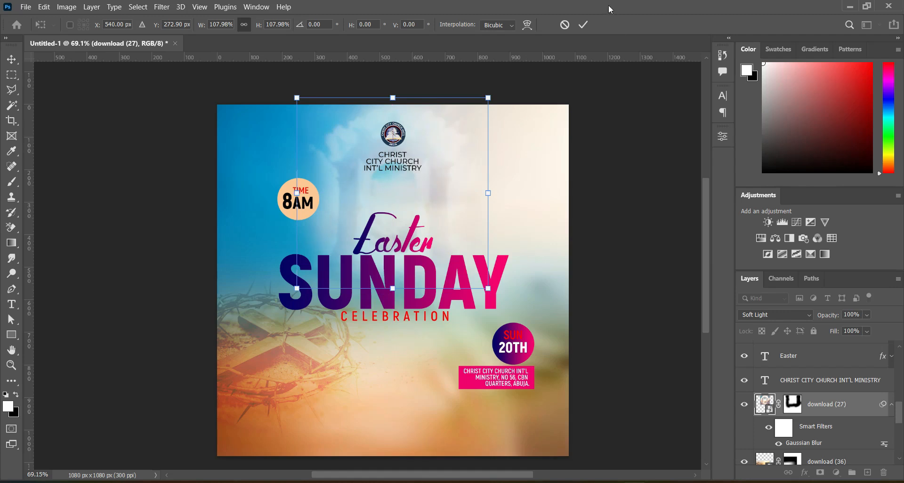
click(583, 25)
click(615, 189)
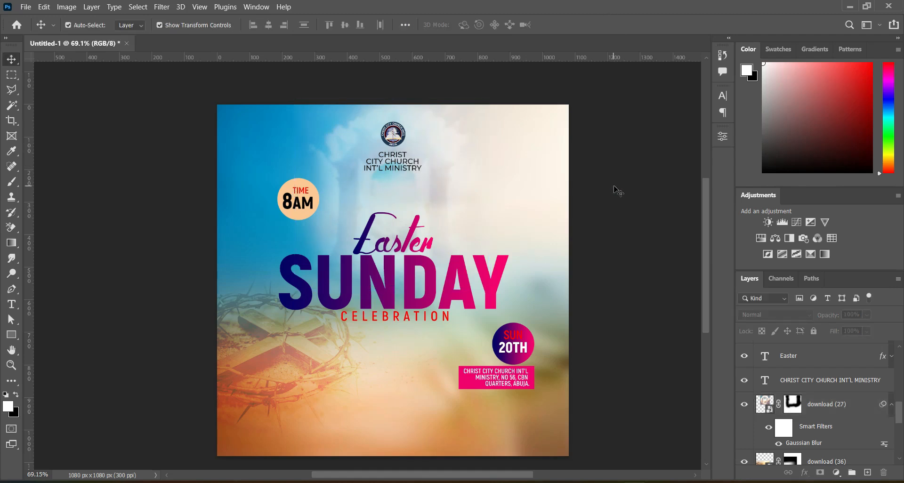
Step: Bring in the 'Uma mensagem curta de Deus para você hoje' cross image and fit it over the upper-right area
click(823, 403)
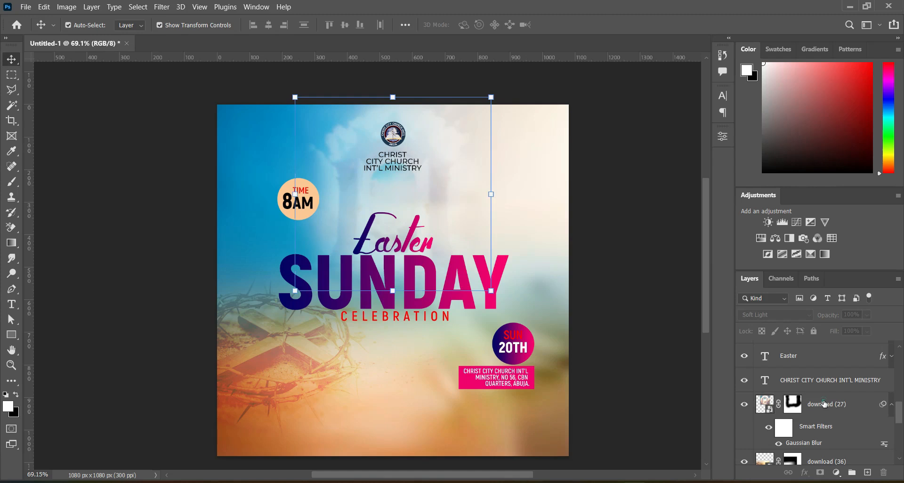
click(427, 481)
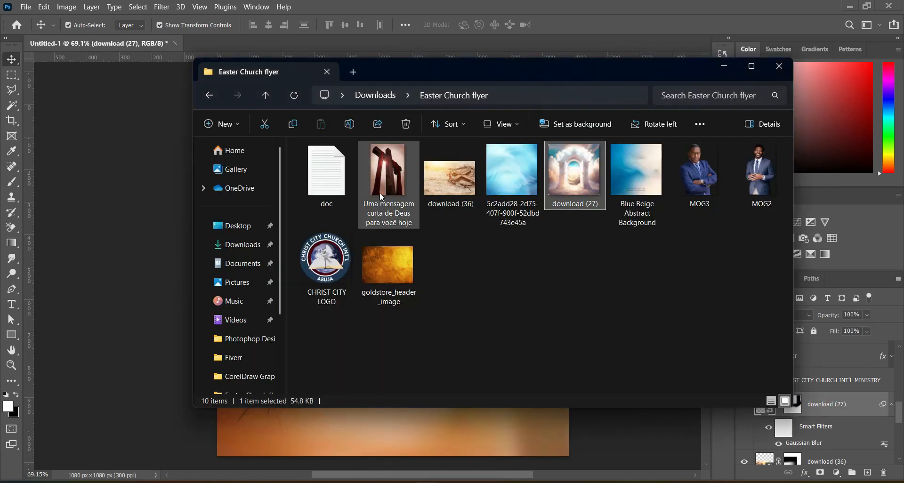
click(379, 177)
drag(379, 177, 283, 250)
drag(454, 158, 513, 157)
drag(334, 457, 413, 339)
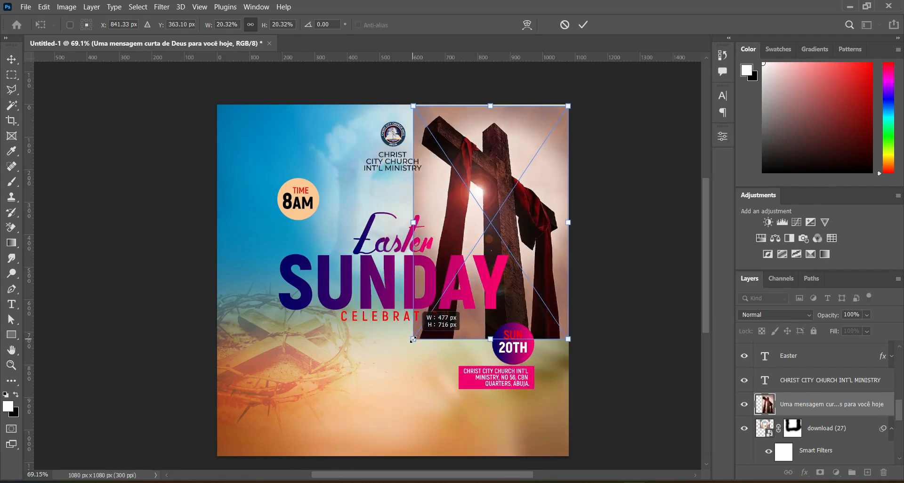
drag(483, 208, 482, 205)
click(583, 25)
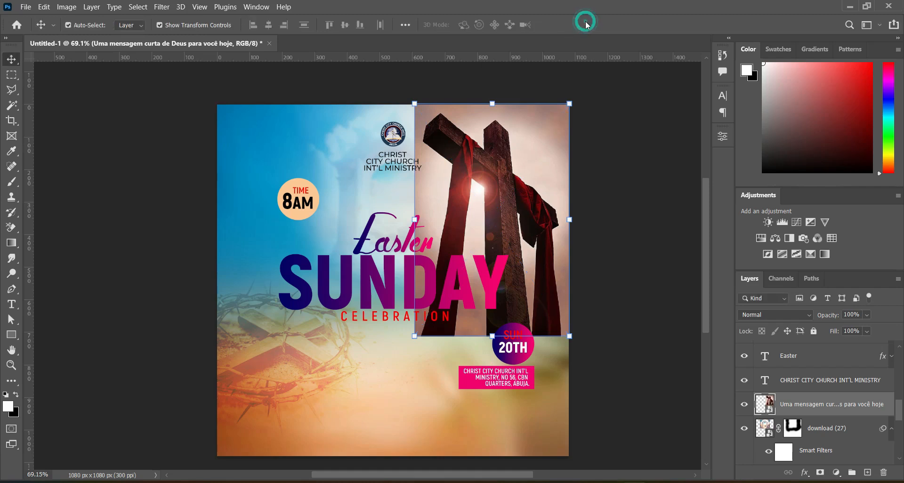
Step: Set the cross layer's blend mode to Color Burn and its opacity to 38%
click(783, 315)
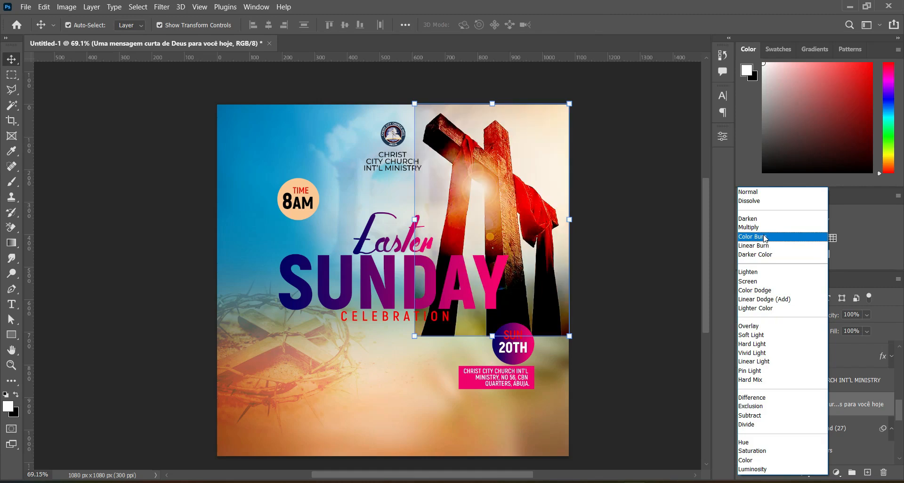
click(766, 237)
click(847, 315)
text(38)
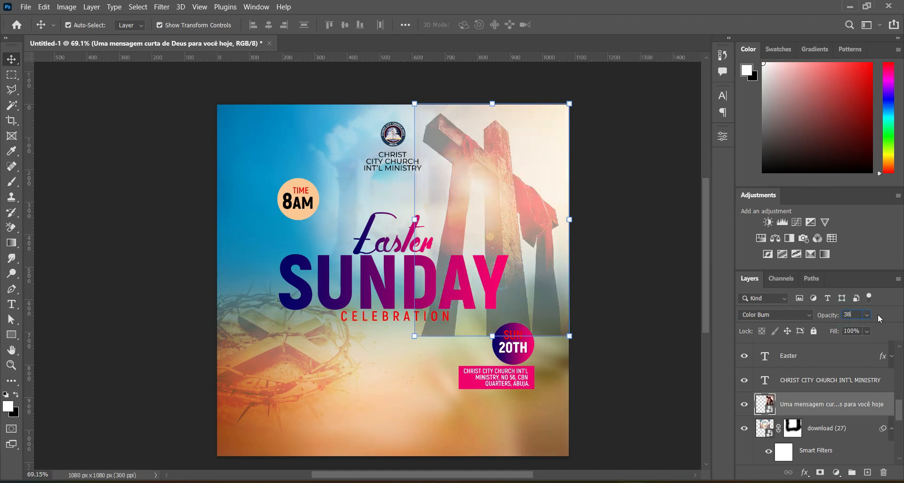
key(Return)
Step: Add a layer mask to the cross layer and fade its lower part with upward gradients
click(819, 473)
key(d)
key(g)
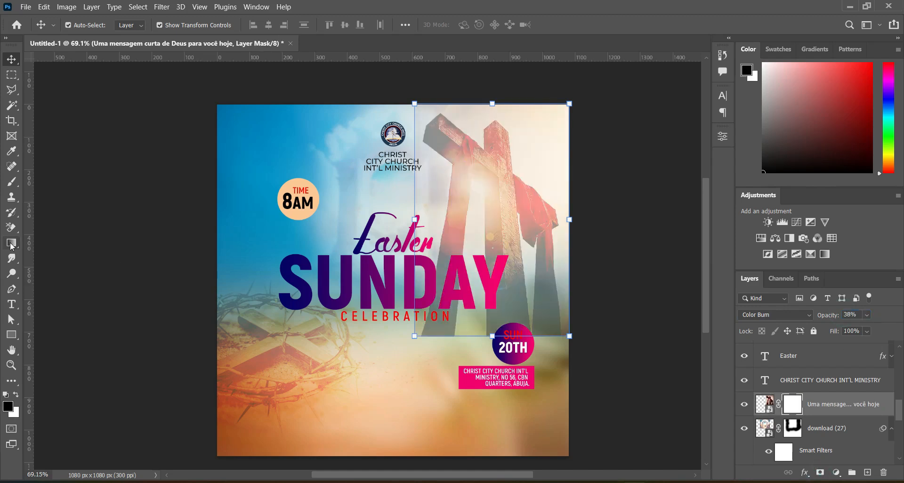
drag(477, 347, 473, 257)
drag(472, 346, 468, 204)
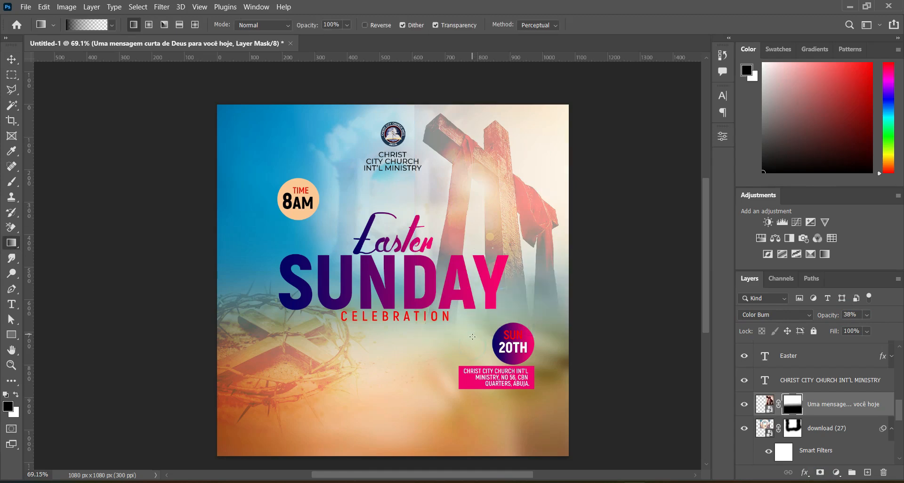
drag(471, 336, 471, 216)
drag(482, 304, 475, 199)
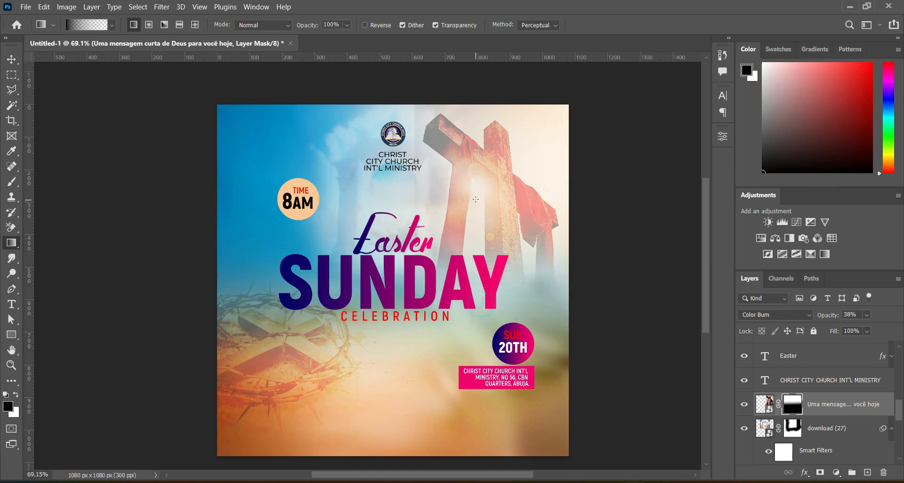
drag(401, 182, 426, 186)
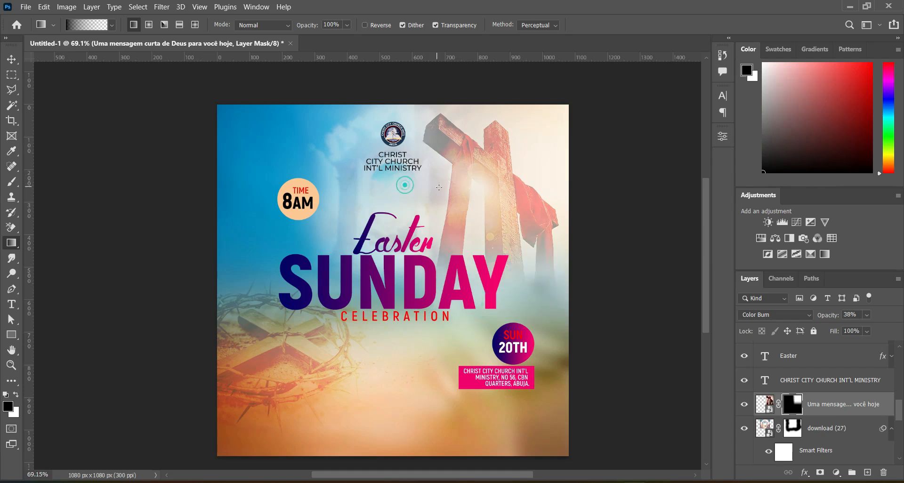
Step: Shift the cross image slightly to the right
click(12, 59)
drag(458, 152, 493, 158)
click(764, 404)
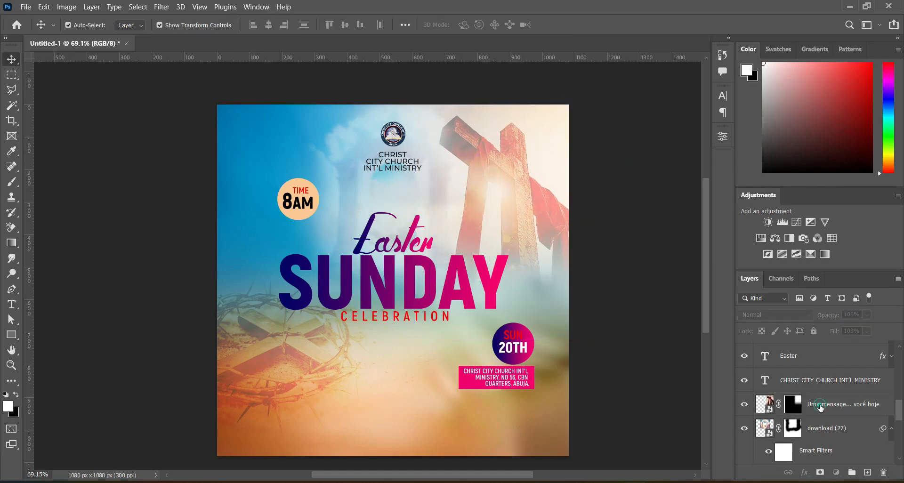
Step: Move the crown-of-thorns layer, download (36), above the cross layer in the stack
click(829, 438)
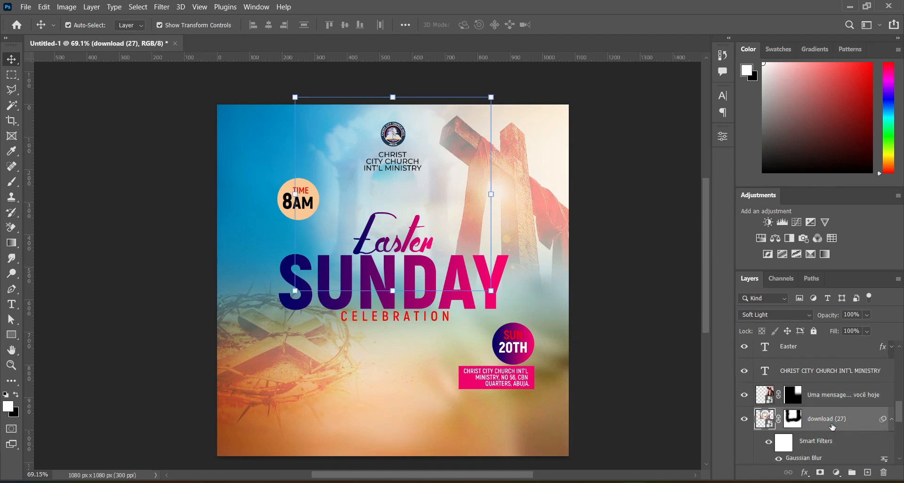
scroll(830, 424, down, 1)
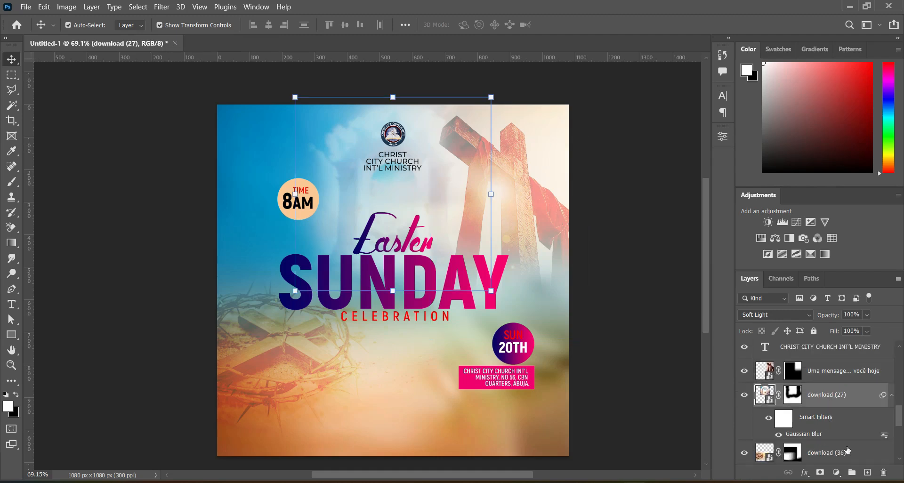
click(847, 453)
drag(841, 452, 829, 361)
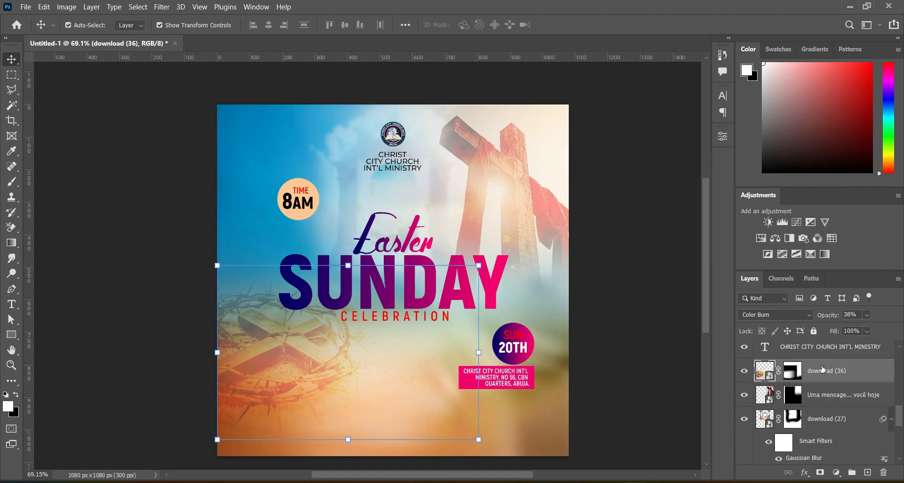
Step: Set the crown-of-thorns layer's blend mode to Linear Light and its opacity to 36%
click(784, 318)
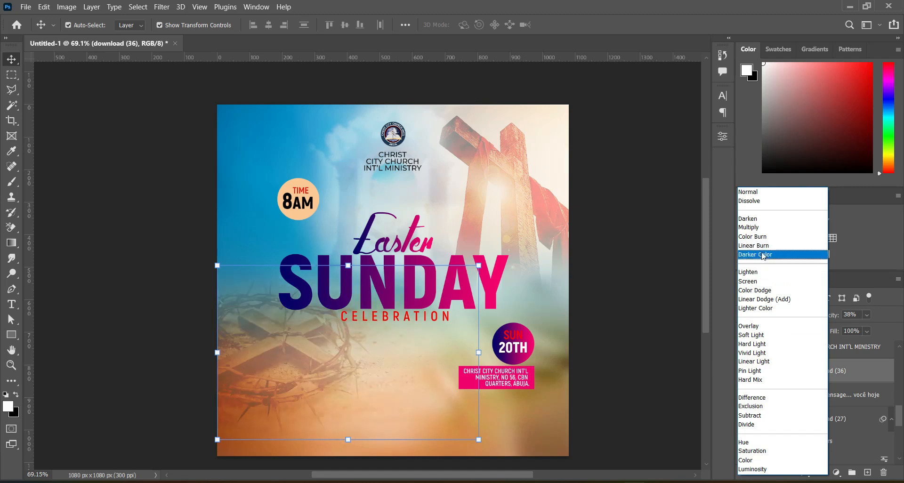
click(758, 362)
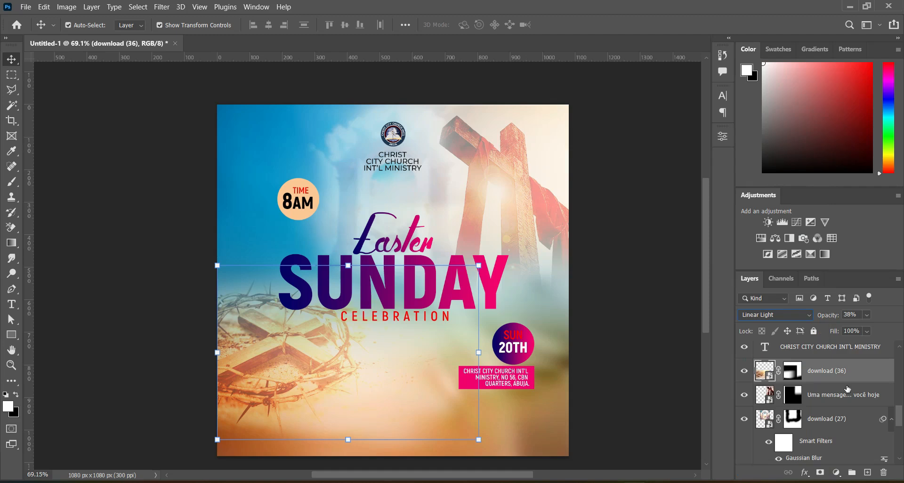
click(850, 315)
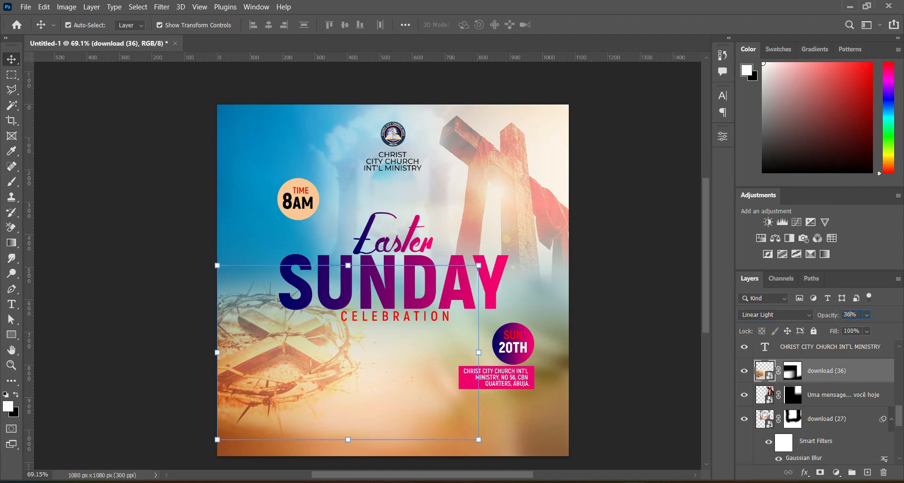
click(574, 359)
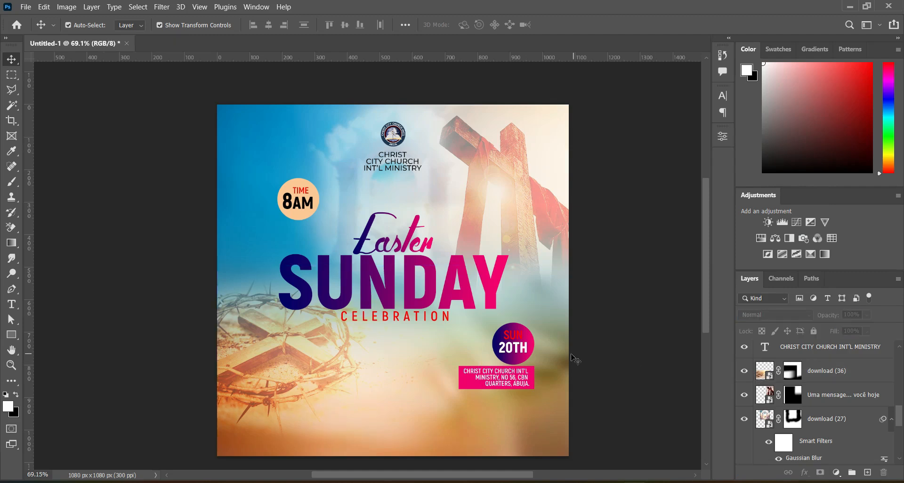
Step: Draw a white rectangle about 1103 × 105 px across the bottom edge of the canvas
click(12, 334)
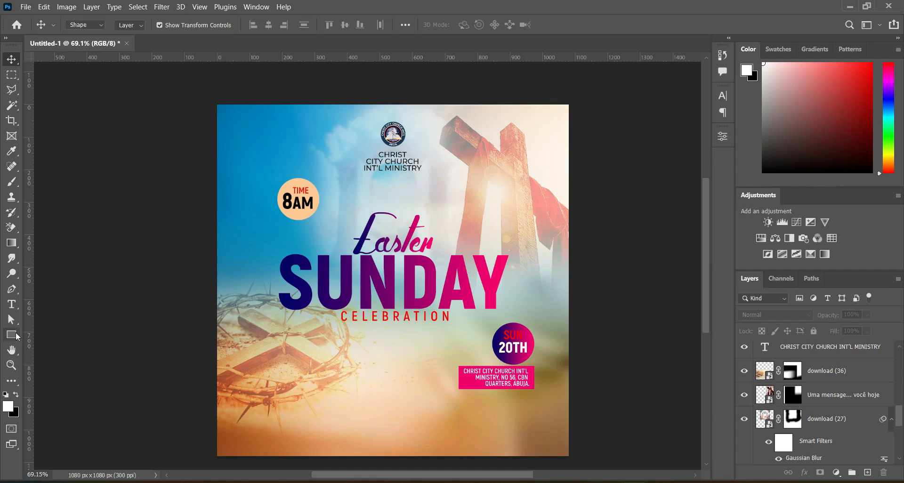
drag(214, 425, 573, 458)
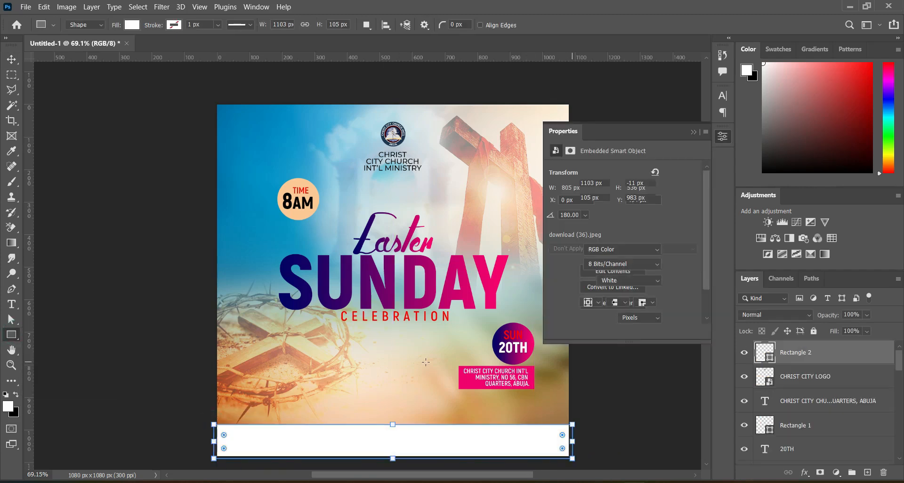
click(18, 61)
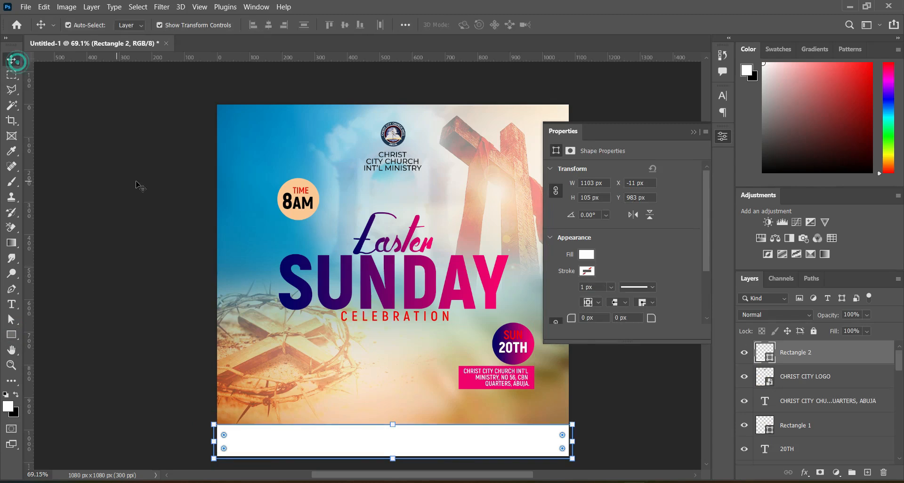
click(136, 185)
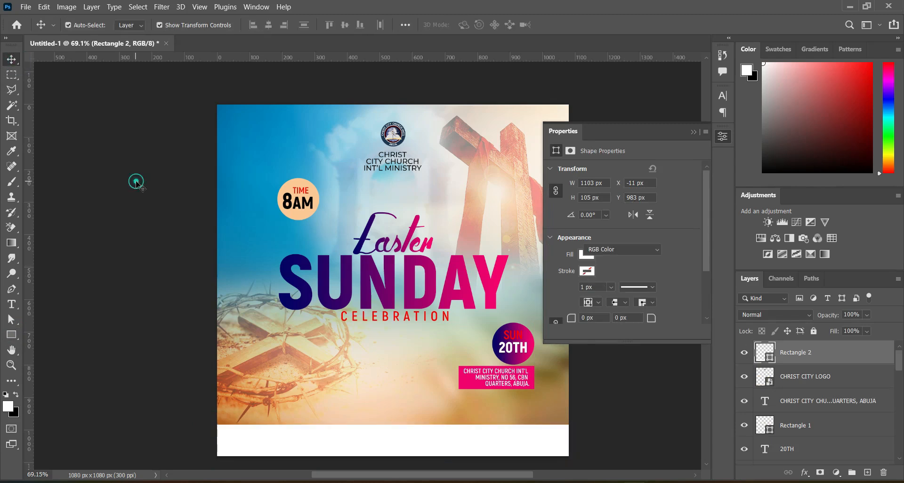
click(693, 132)
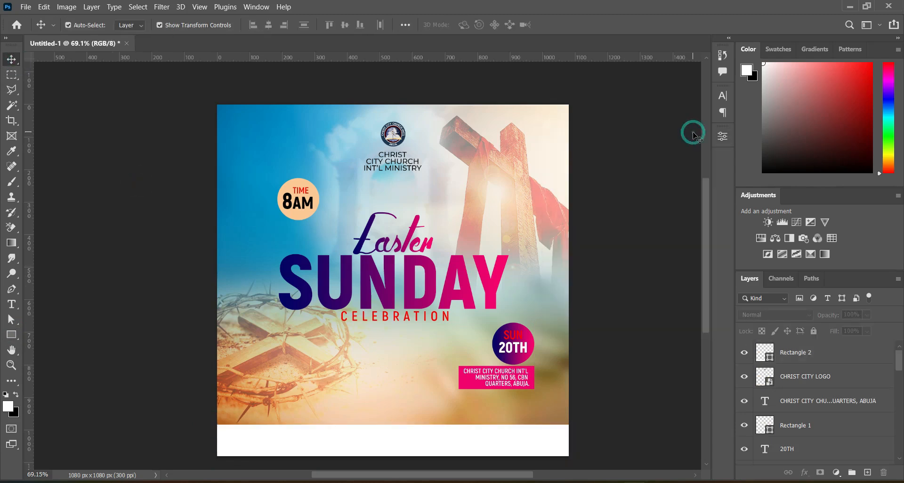
Step: Move the CHRIST CITY LOGO layer down to sit above the church-name text layer
click(814, 407)
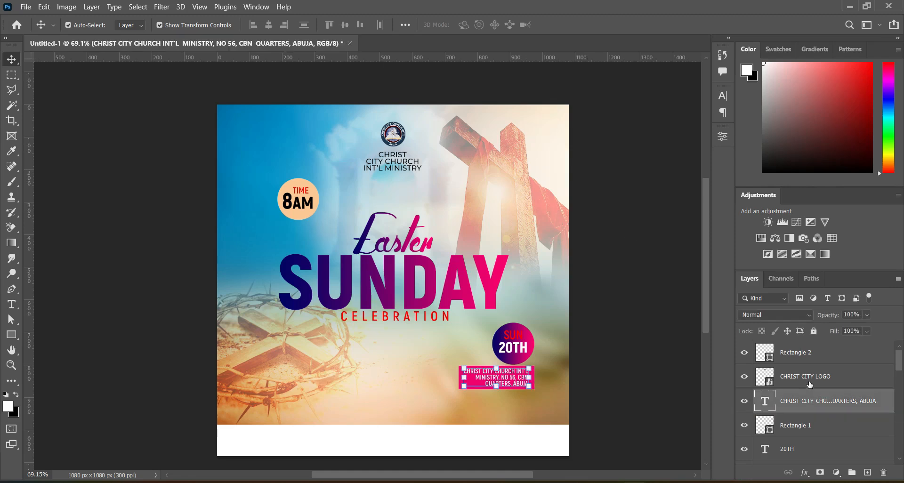
drag(815, 370, 816, 422)
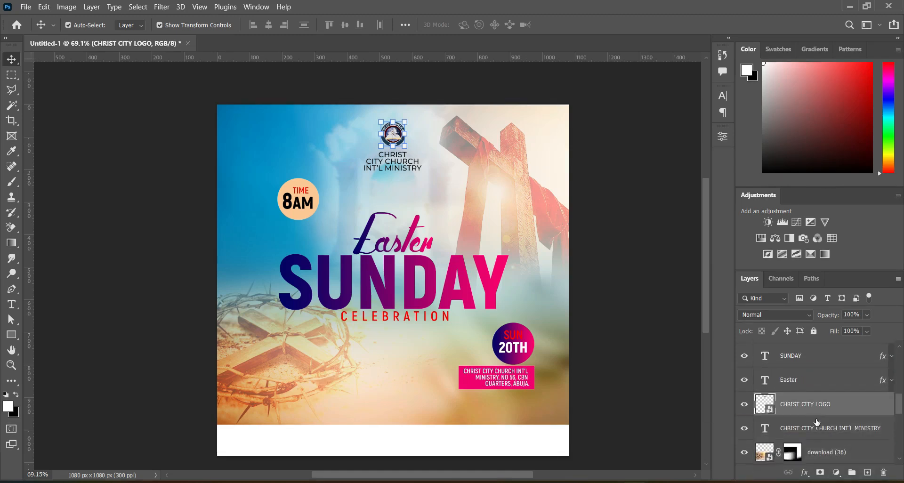
Step: Group the logo with the CHRIST CITY CHURCH INT'L MINISTRY text and nudge the group up slightly
click(815, 433)
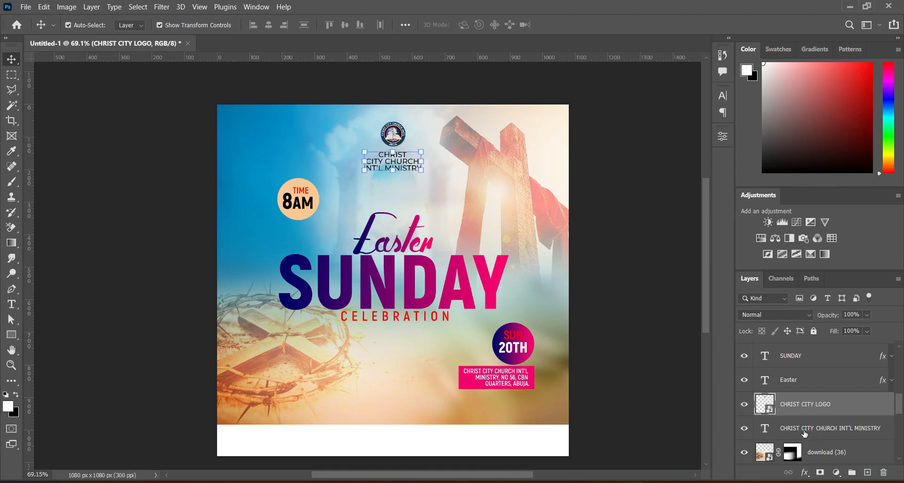
ctrl+click(820, 429)
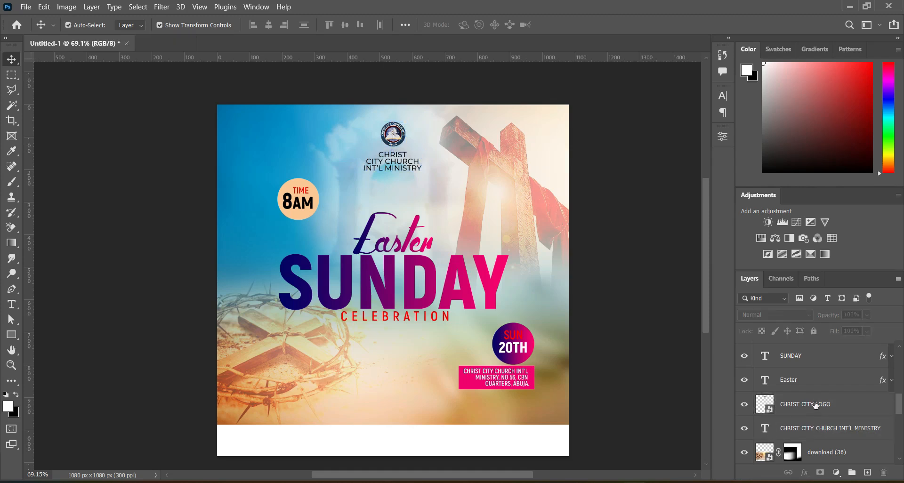
click(816, 404)
ctrl+click(815, 429)
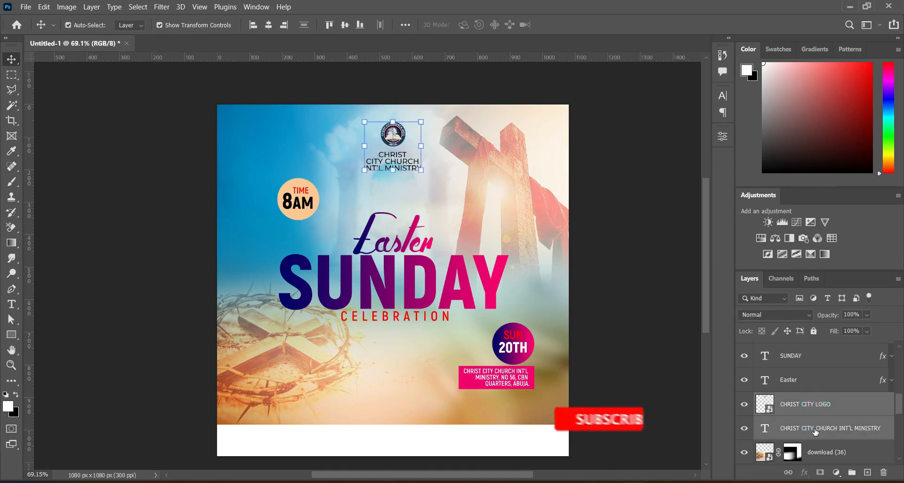
key(ctrl+g)
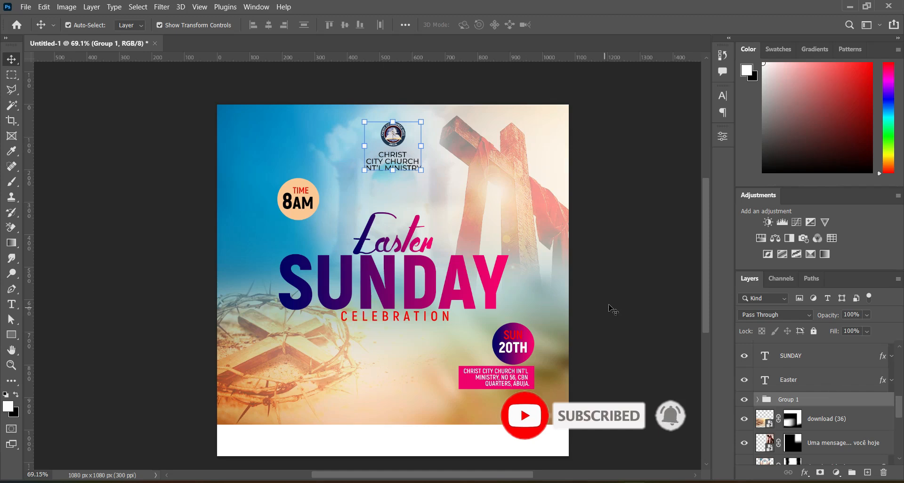
key(Up)
key(Up)
key(Up)
key(Up)
key(Up)
key(Up)
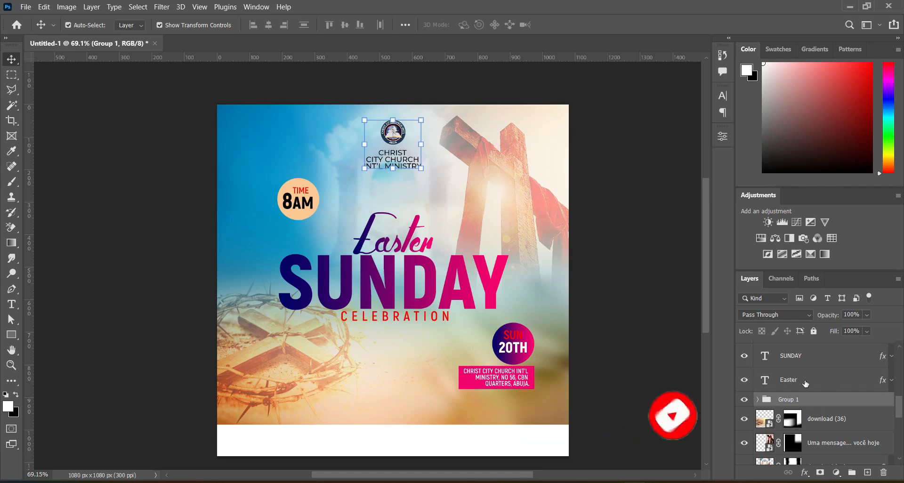
Step: Group the time badge, Easter, SUNDAY and CELEBRATION layers together and nudge the group into place
click(821, 371)
scroll(821, 371, up, 2)
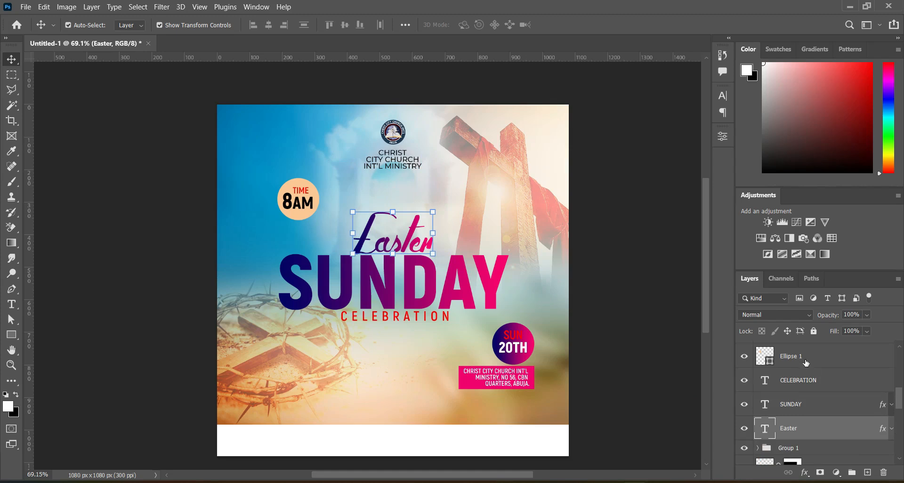
scroll(806, 363, up, 1)
scroll(801, 360, up, 2)
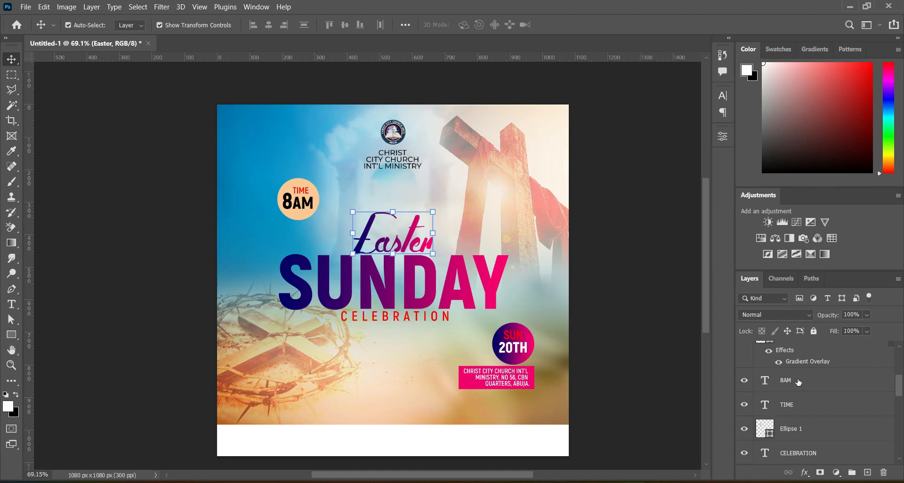
shift+click(805, 380)
drag(837, 381, 854, 473)
key(Up)
key(Up)
key(Up)
key(Up)
key(Up)
key(Up)
key(Up)
key(Up)
key(Up)
key(Up)
key(Up)
key(Up)
key(Up)
key(Up)
key(Up)
key(Up)
key(Up)
key(Up)
key(Up)
key(Up)
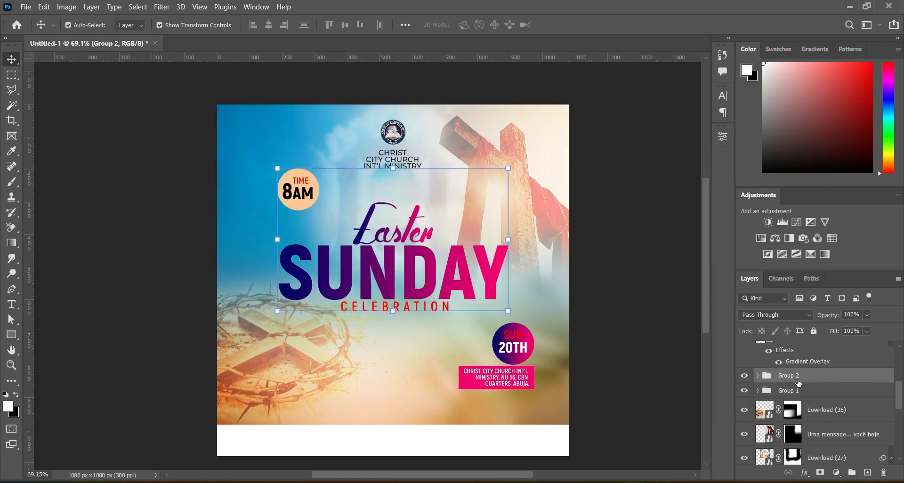
key(Down)
key(Down)
key(Down)
key(Down)
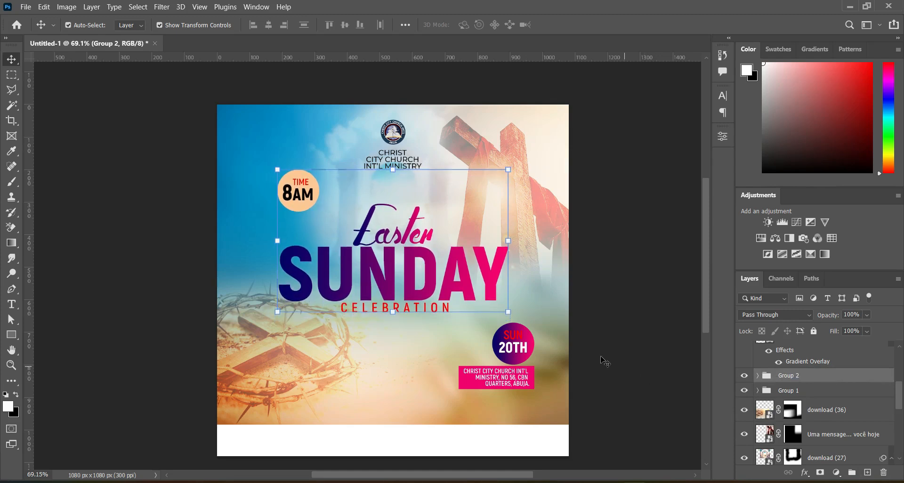
Step: Scale the headline group up slightly from its corner and commit
click(509, 313)
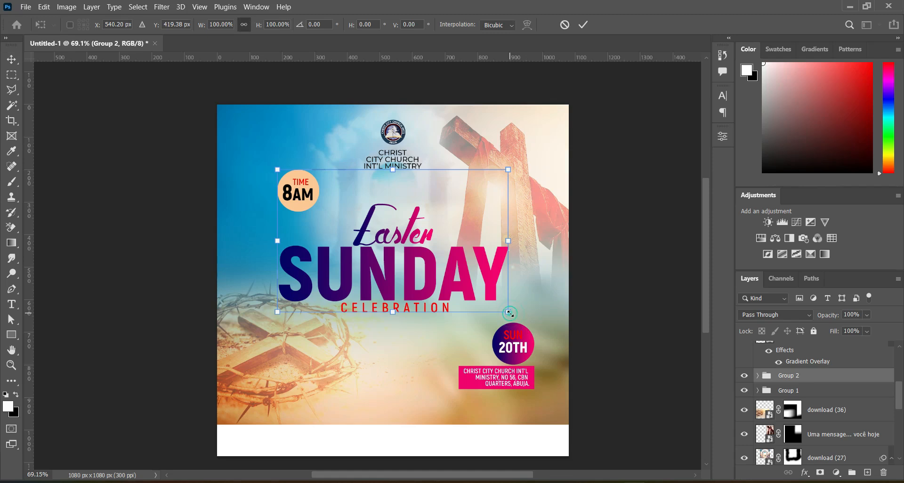
drag(514, 316, 522, 322)
click(606, 294)
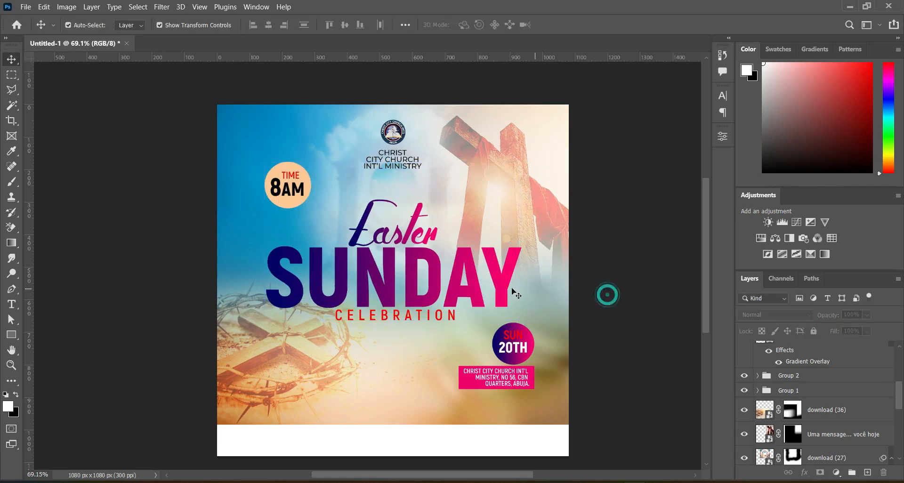
Step: Scale the Easter text down to about 83% and nudge it up
click(416, 231)
key(ctrl+t)
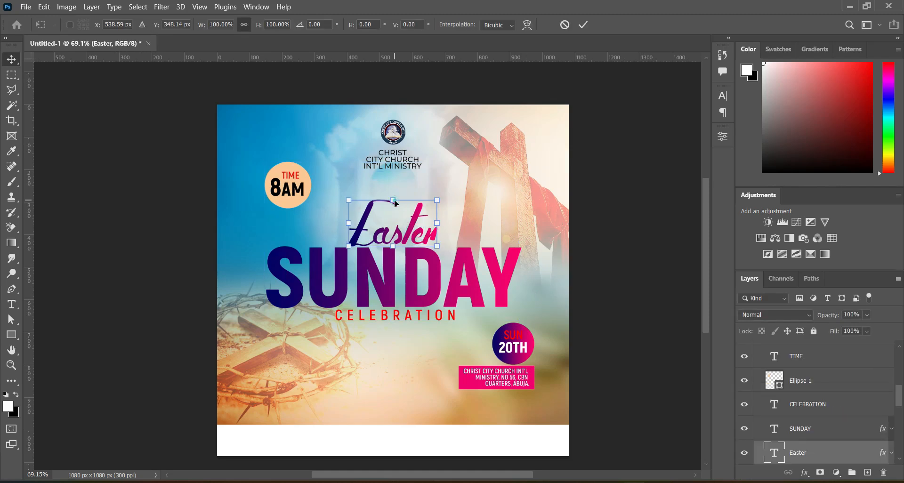
drag(393, 173, 395, 189)
key(Return)
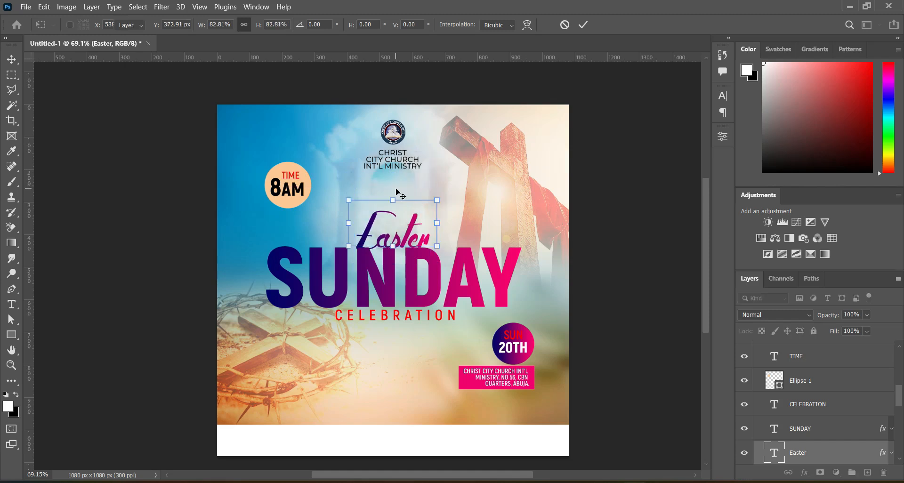
key(Up)
key(Up)
key(Up)
key(Up)
key(Up)
key(Up)
key(Up)
key(Up)
key(Up)
key(Up)
click(624, 176)
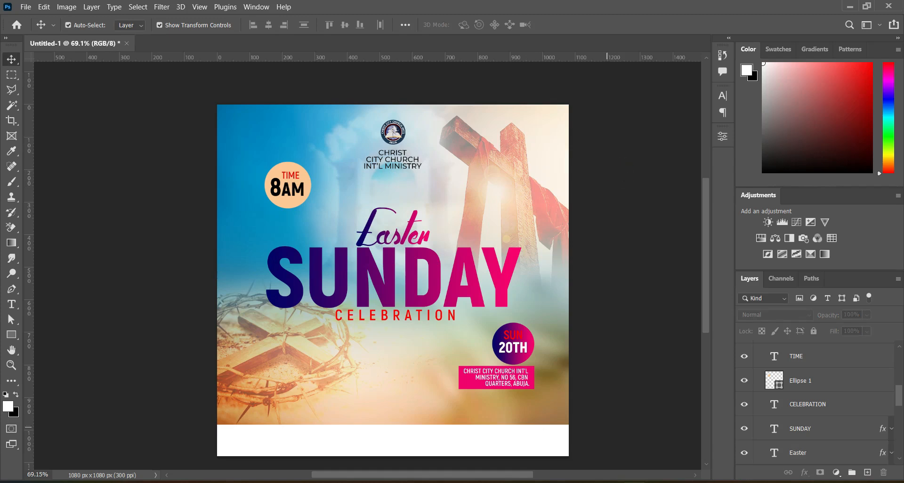
Step: Place the MOG3 portrait photo from the Easter Church flyer folder, scaled to about 63% at the bottom centre
key(alt+Tab)
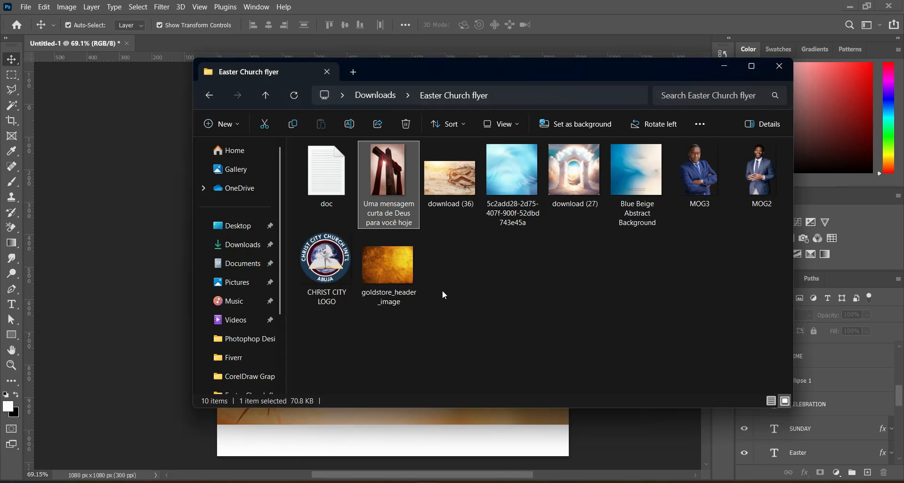
click(705, 173)
drag(704, 174, 172, 297)
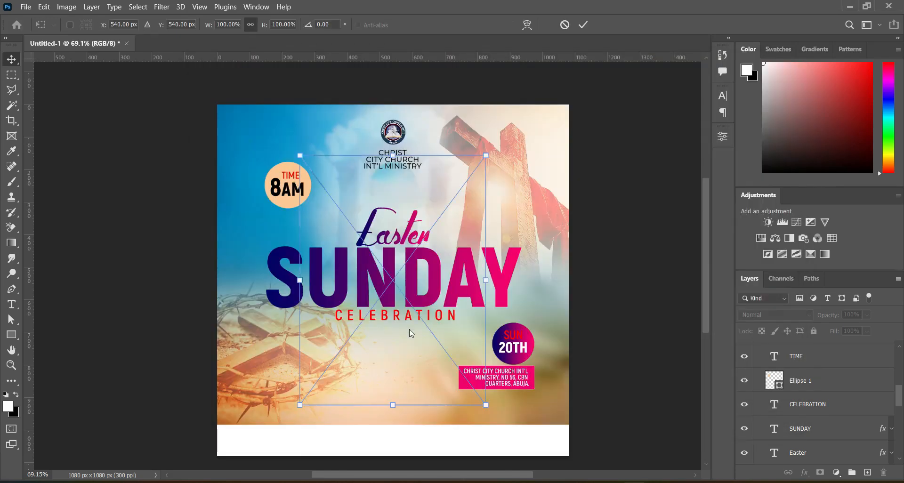
drag(387, 183, 415, 298)
drag(405, 337, 392, 337)
mouse_move(400, 291)
mouse_down()
mouse_move(408, 312)
mouse_move(408, 285)
mouse_up()
drag(395, 349, 413, 385)
drag(417, 323, 411, 347)
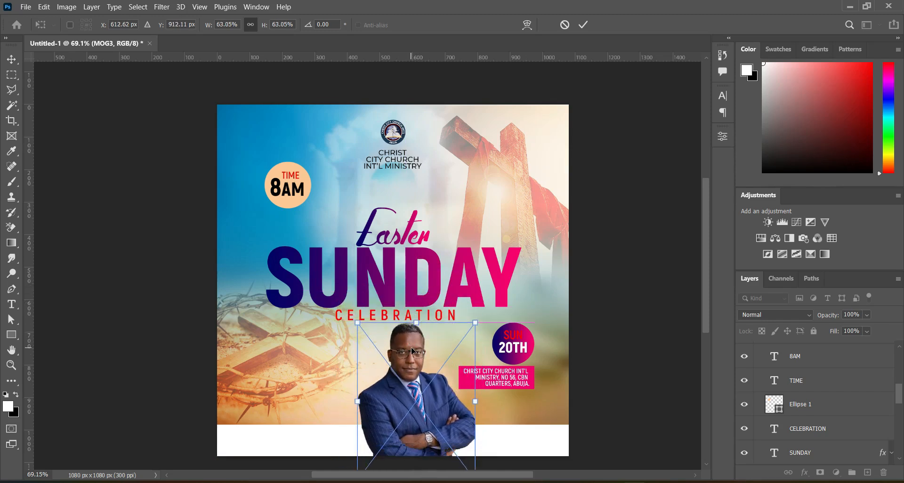
click(583, 24)
Step: Raise the portrait's brightness to 52 and increase its contrast with Brightness/Contrast
click(67, 6)
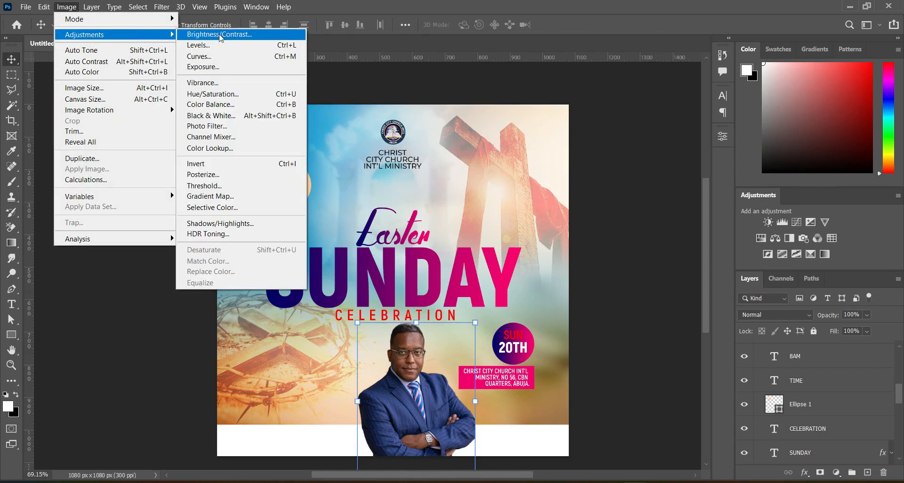
click(226, 34)
drag(422, 148, 436, 149)
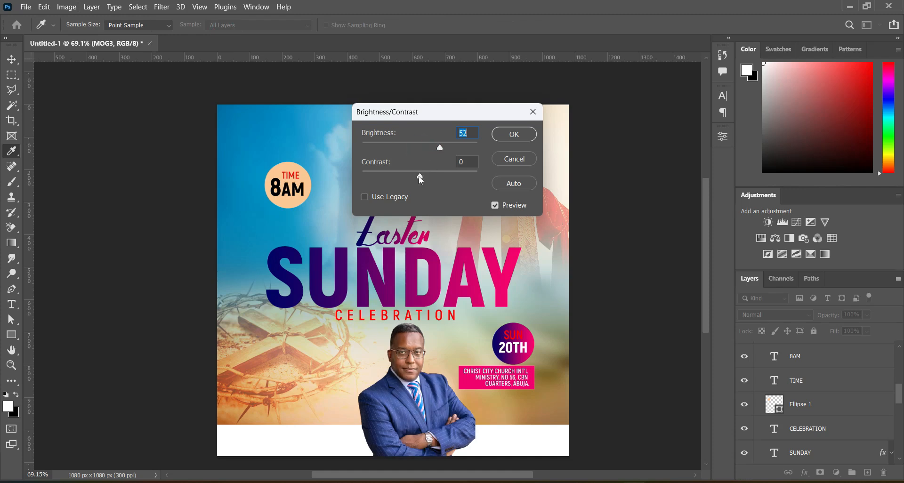
drag(419, 176, 432, 177)
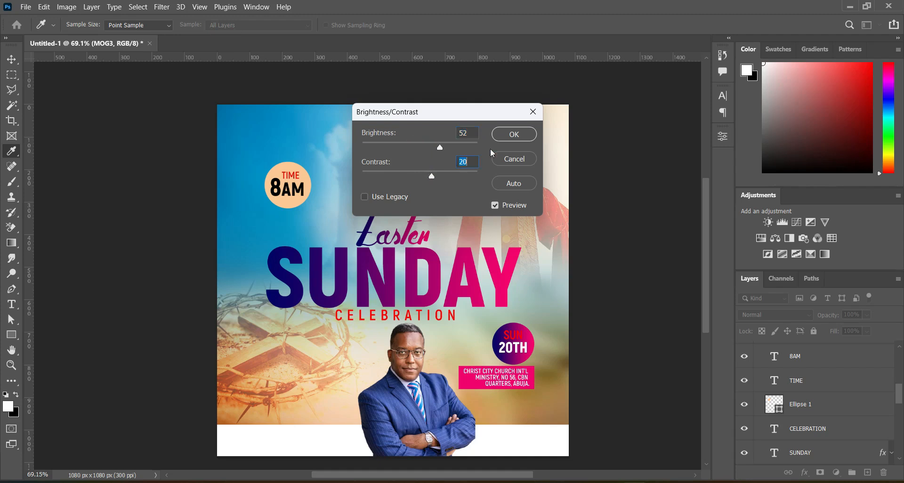
click(525, 136)
Step: Boost the portrait's vibrance and saturation slightly with the Vibrance adjustment
key(v)
click(60, 8)
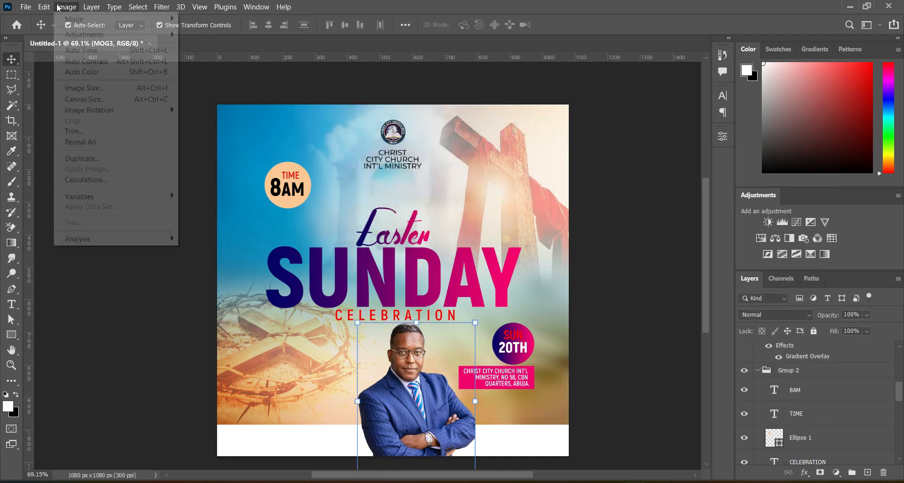
mouse_move(82, 34)
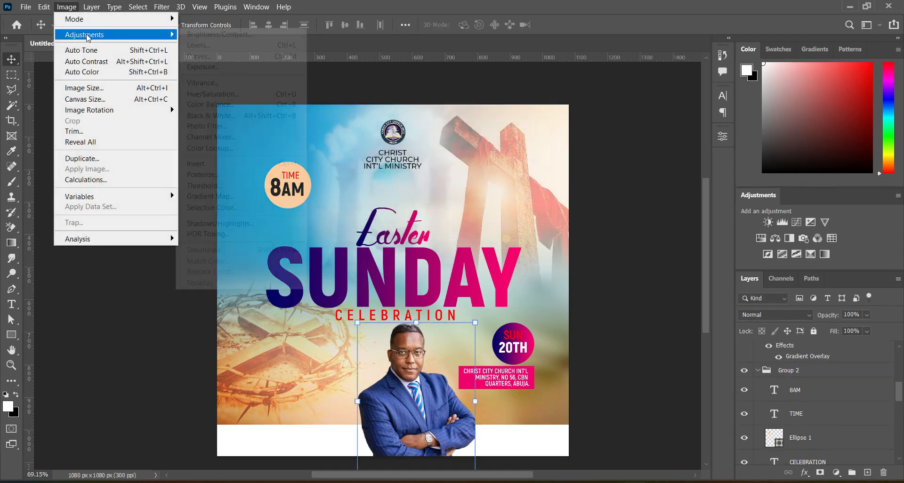
click(214, 84)
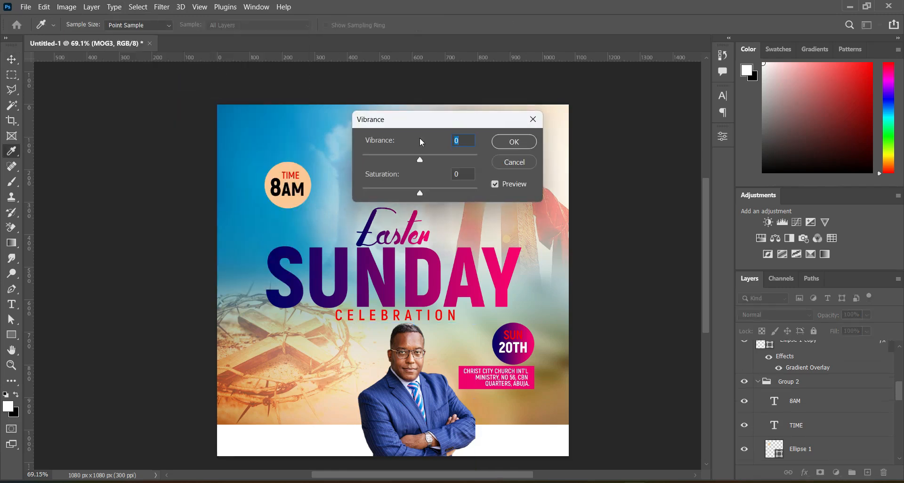
drag(420, 156, 431, 161)
drag(420, 192, 425, 193)
click(461, 175)
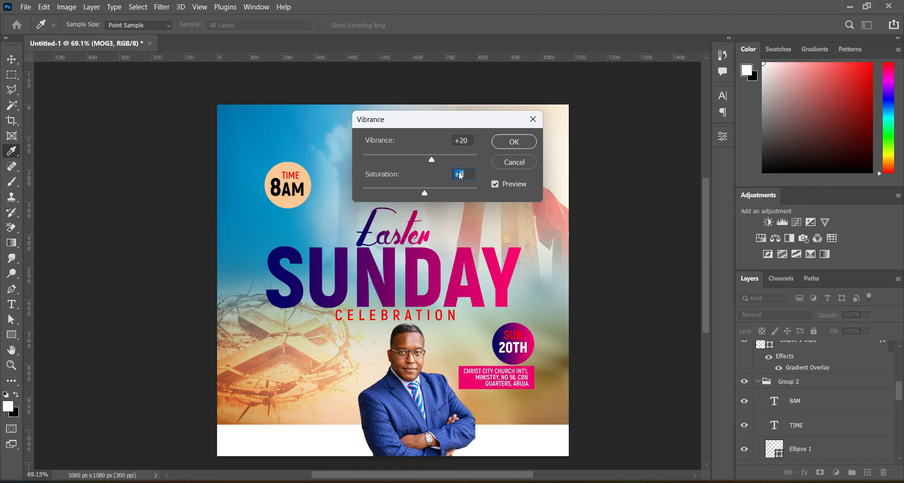
click(515, 143)
key(v)
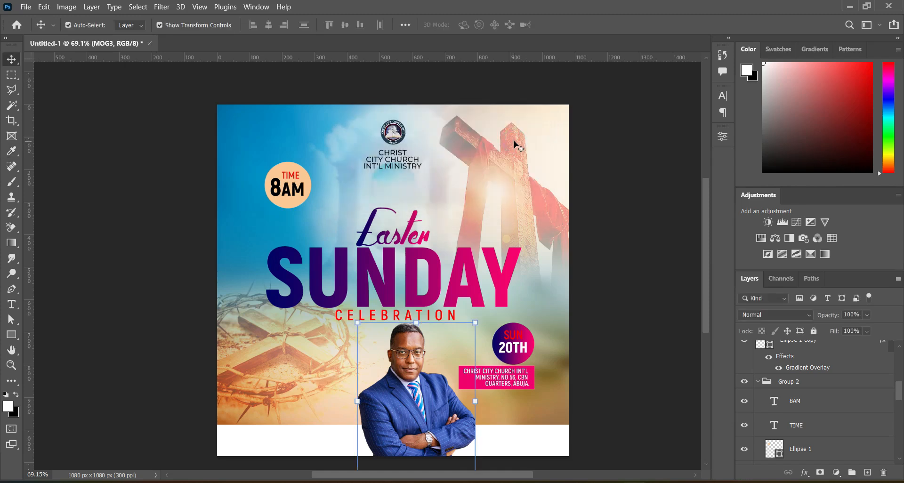
Step: Place the MOG2 portrait photo from the Easter Church flyer folder, scaled to about 56% beside the other portrait
key(alt+Tab)
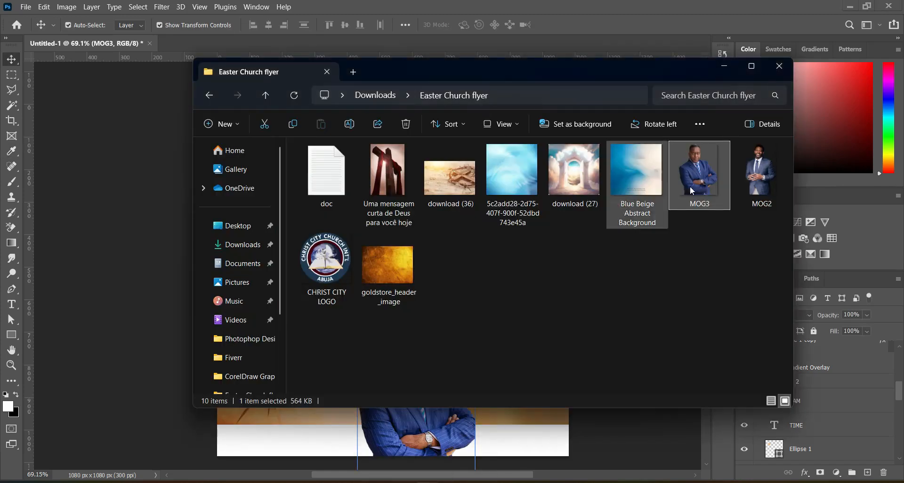
click(759, 161)
drag(759, 161, 163, 276)
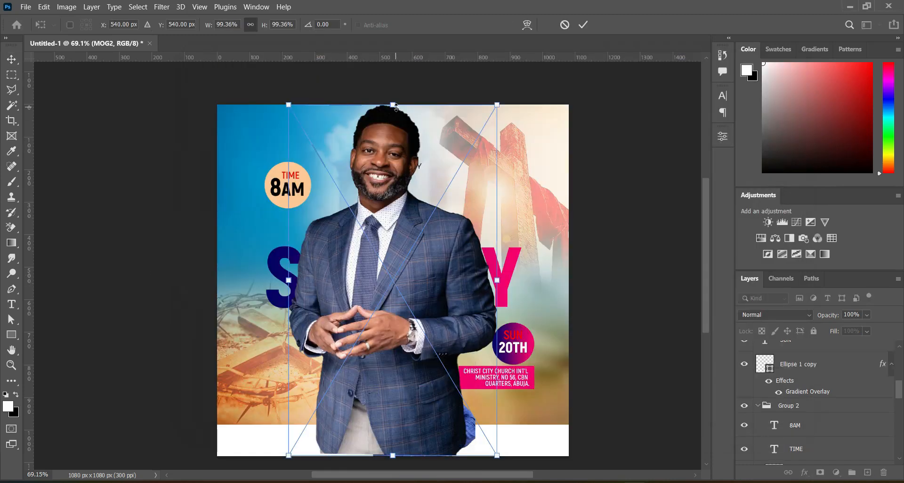
drag(395, 102, 389, 225)
drag(384, 273, 363, 367)
drag(372, 320, 371, 353)
drag(365, 390, 354, 357)
click(784, 405)
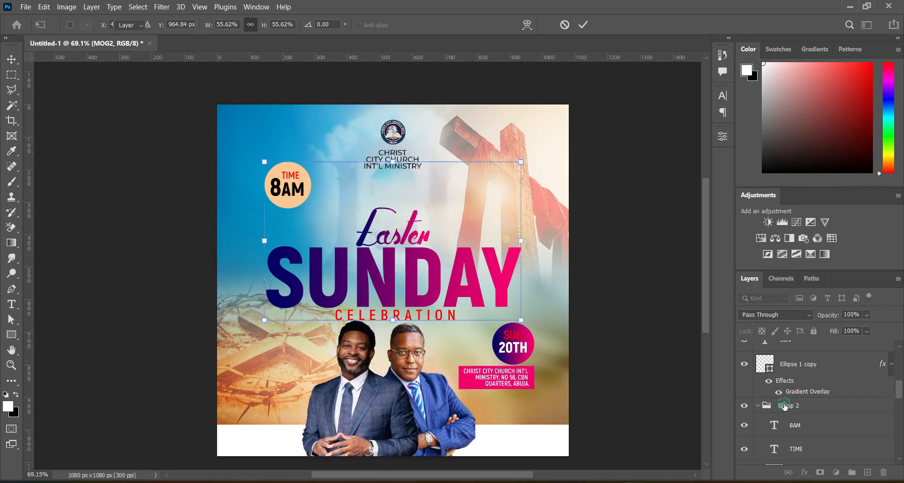
Step: Move the time badge and Ellipse 1 layers out of the headline group in the layer stack
click(804, 425)
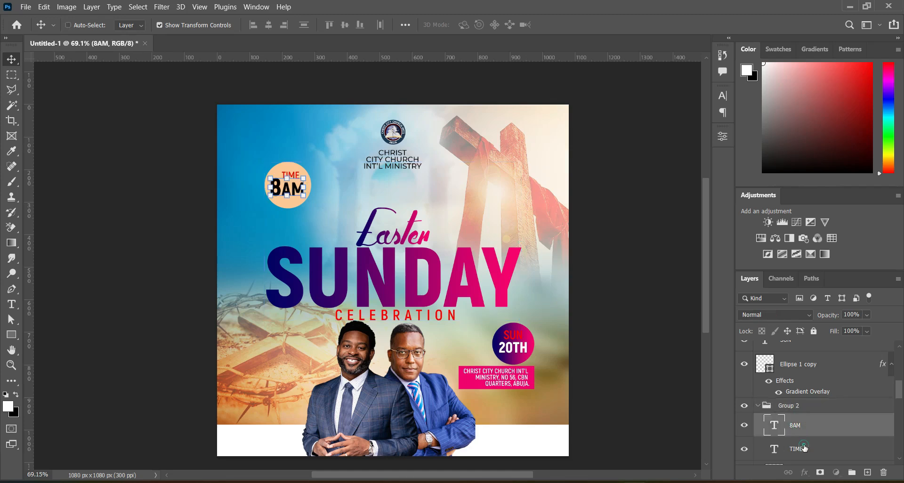
shift+click(802, 448)
drag(806, 397, 806, 398)
click(757, 454)
click(787, 454)
scroll(789, 446, down, 4)
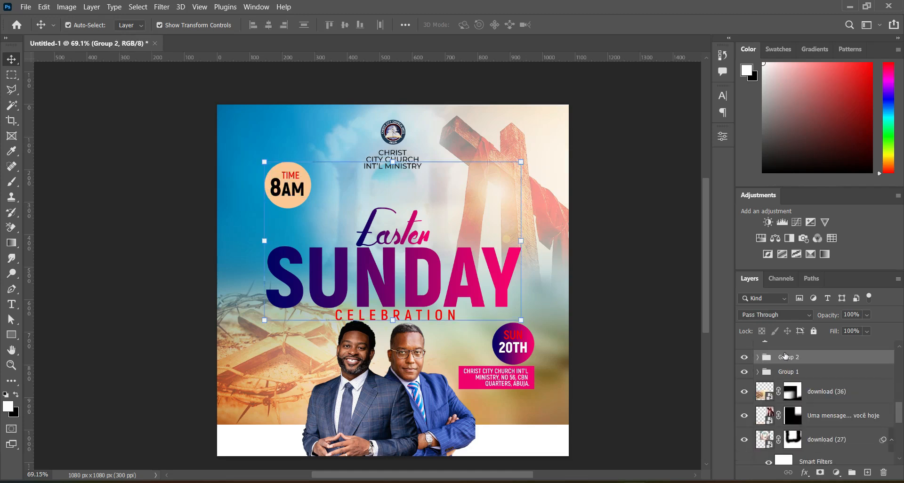
click(758, 357)
drag(801, 384, 795, 353)
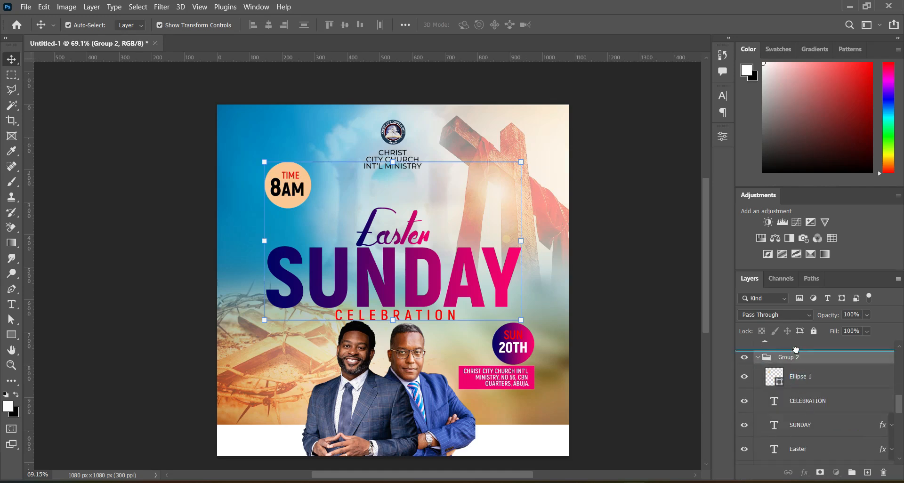
Step: Nudge the headline group up slightly on the flyer
click(758, 381)
click(794, 382)
key(Up)
key(Up)
key(Up)
key(Up)
key(Up)
key(Up)
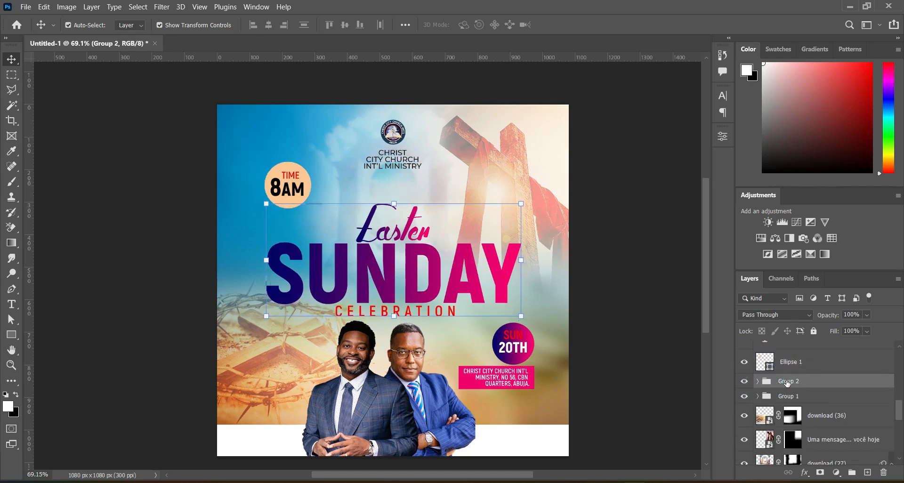
mouse_move(381, 398)
mouse_down()
mouse_move(416, 390)
mouse_move(380, 393)
mouse_up()
click(587, 365)
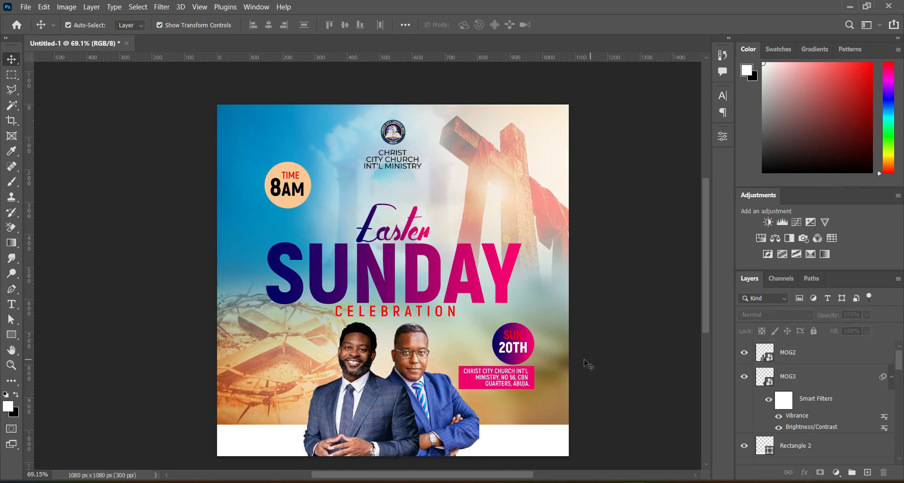
Step: Set the MOG2 portrait's brightness to 14 and contrast to 5 with Brightness/Contrast
click(361, 382)
click(67, 6)
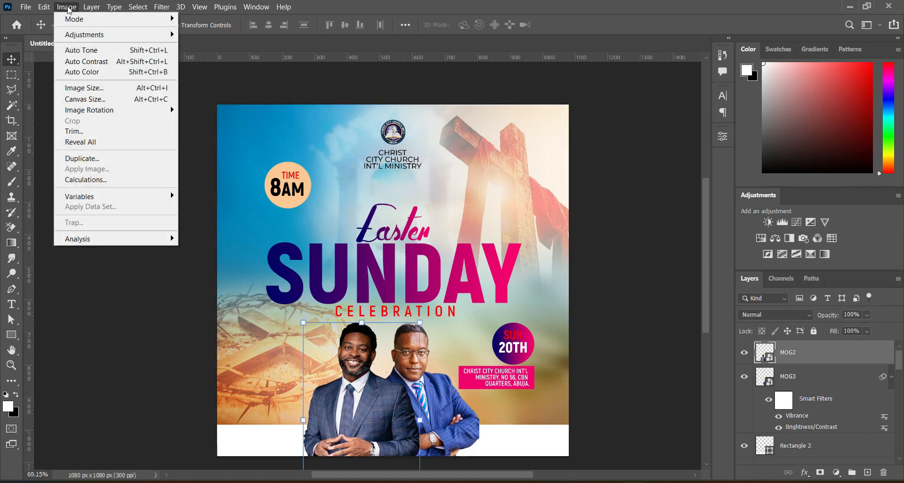
mouse_move(80, 35)
click(226, 36)
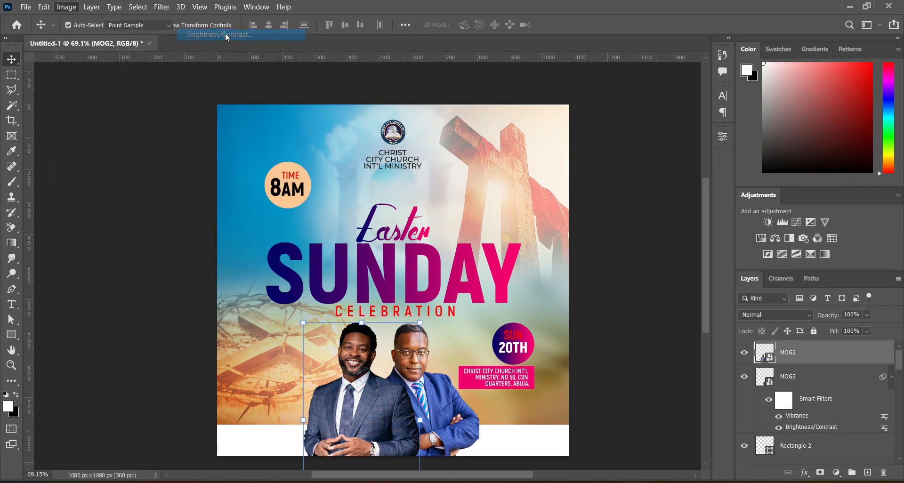
drag(419, 149, 425, 150)
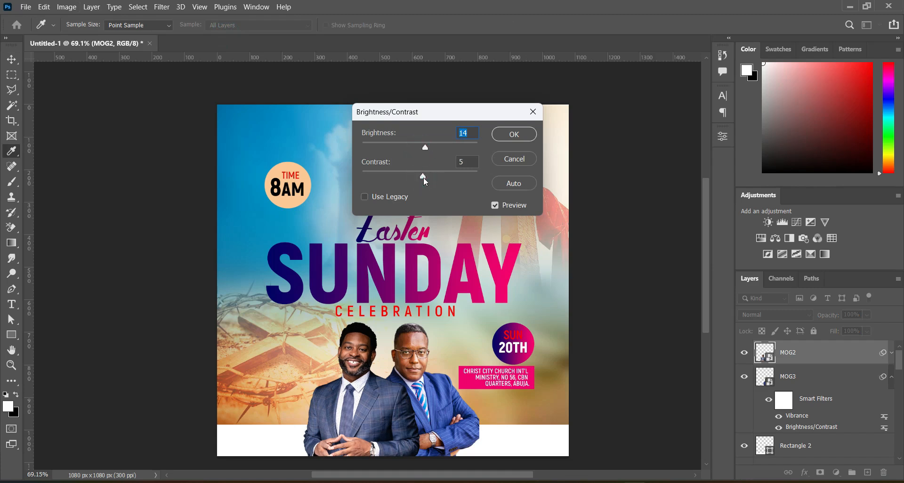
drag(422, 177, 422, 177)
click(522, 136)
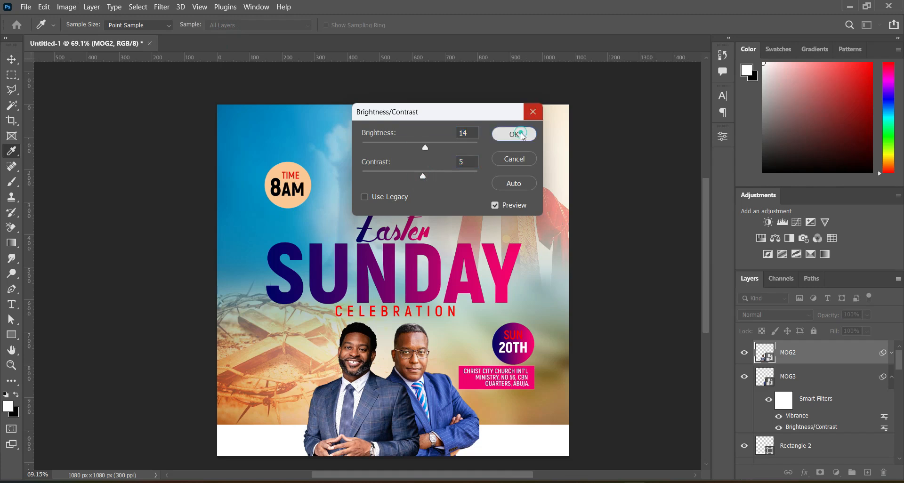
click(610, 285)
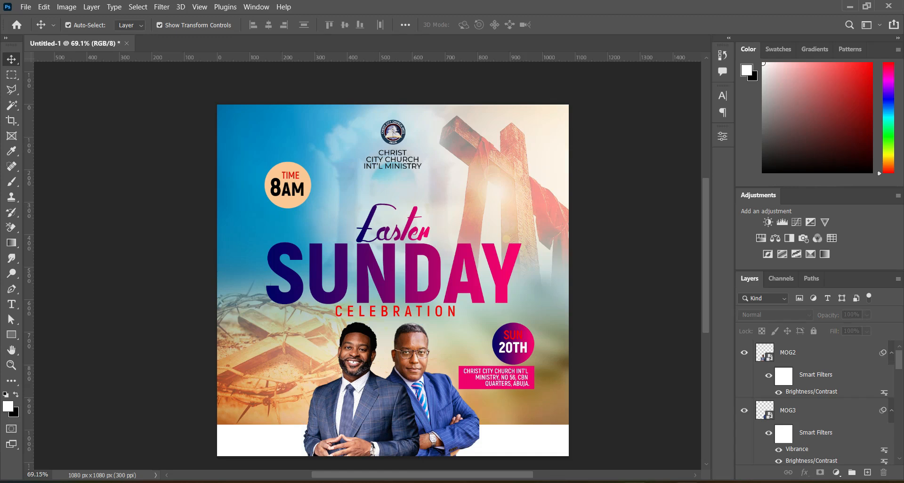
Step: Add an 8 pt Host text layer at the flyer's lower left, referring to the notes document
key(alt+Tab)
drag(137, 294, 156, 294)
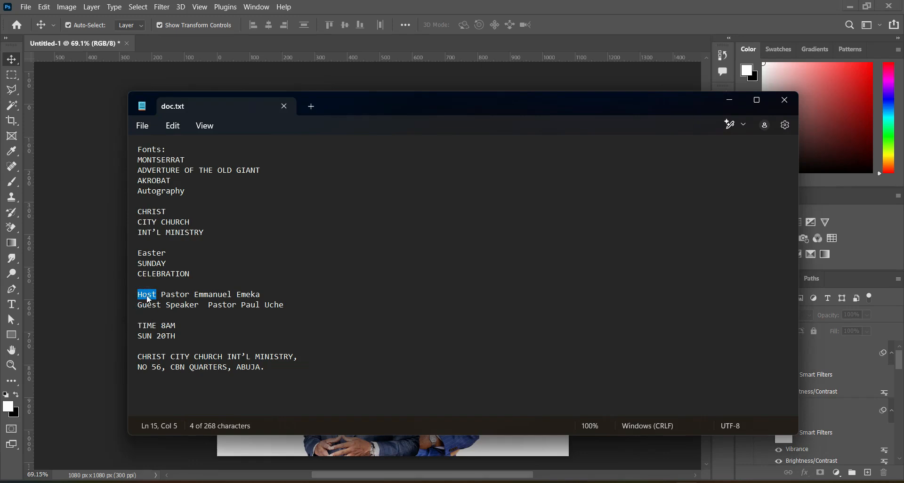
click(729, 100)
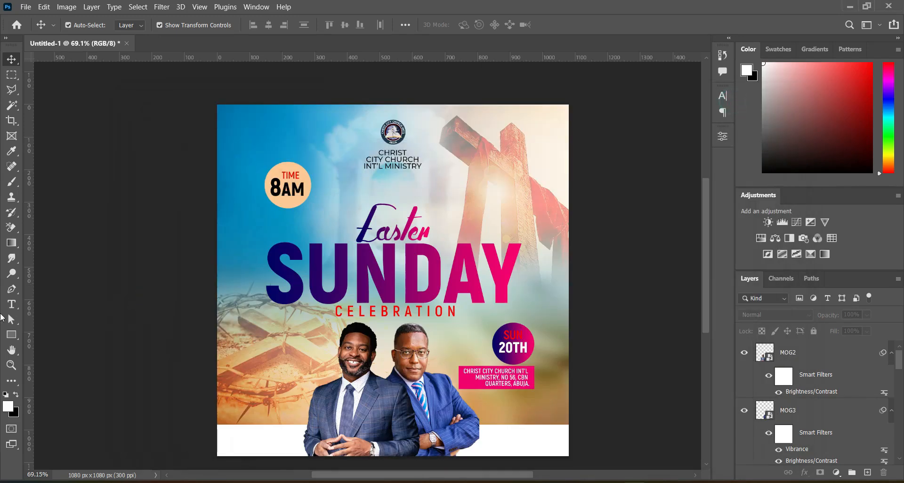
click(11, 304)
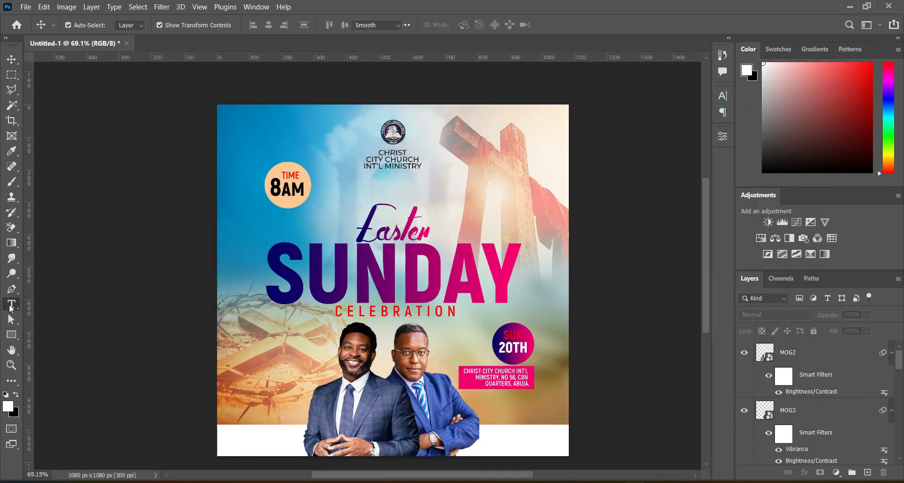
click(246, 369)
scroll(245, 369, up, 3)
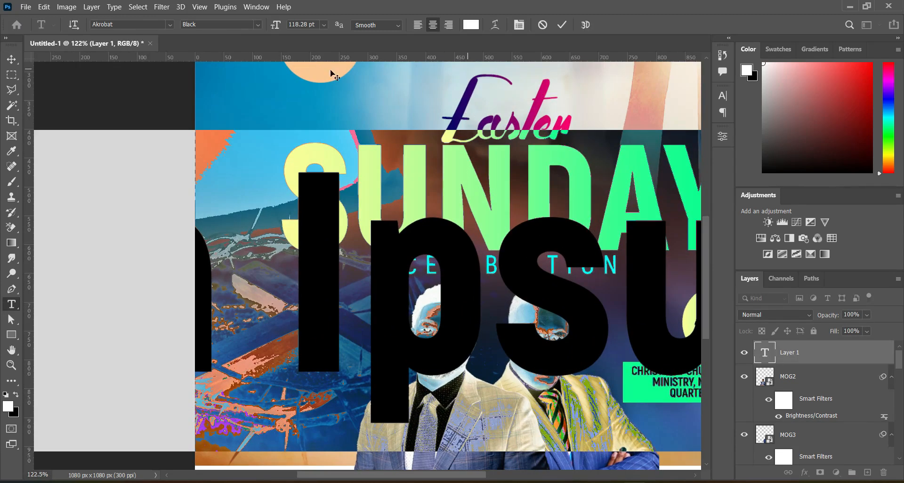
drag(276, 25, 214, 46)
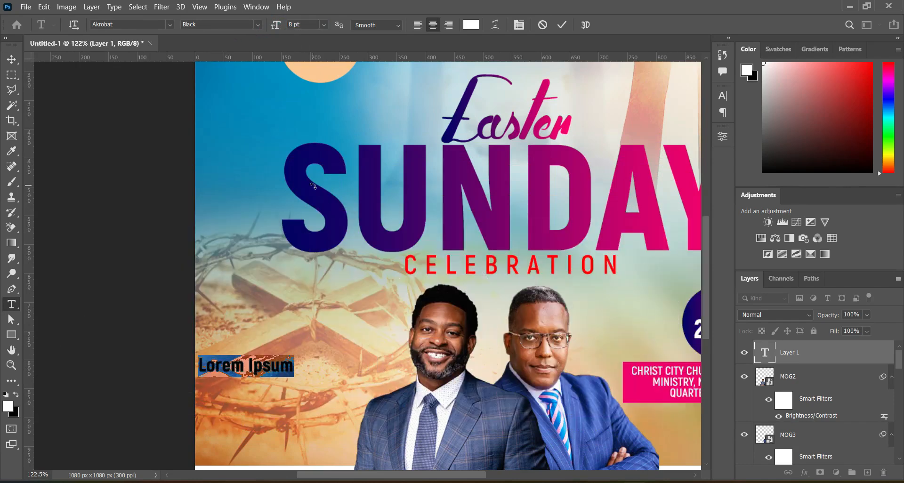
text(Host)
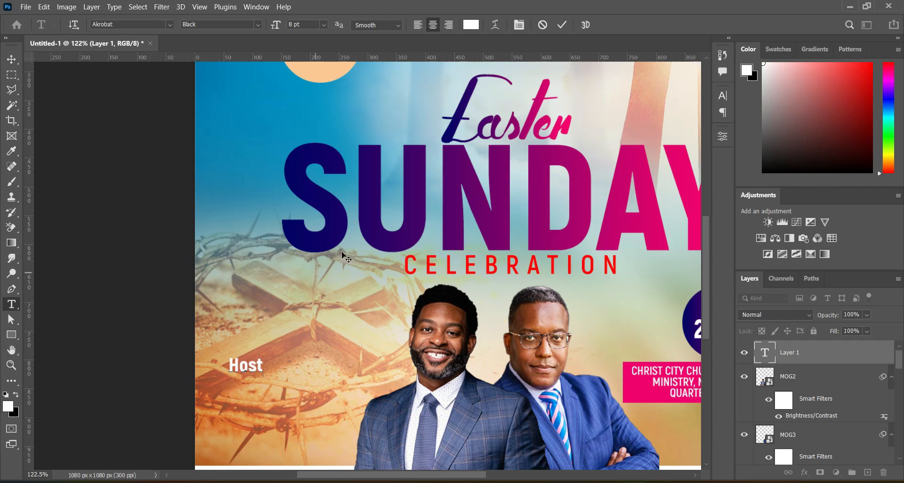
click(562, 25)
Step: Format the Host text in colour 000000 with the Autography font and nudge it slightly into place
click(473, 28)
text(000000)
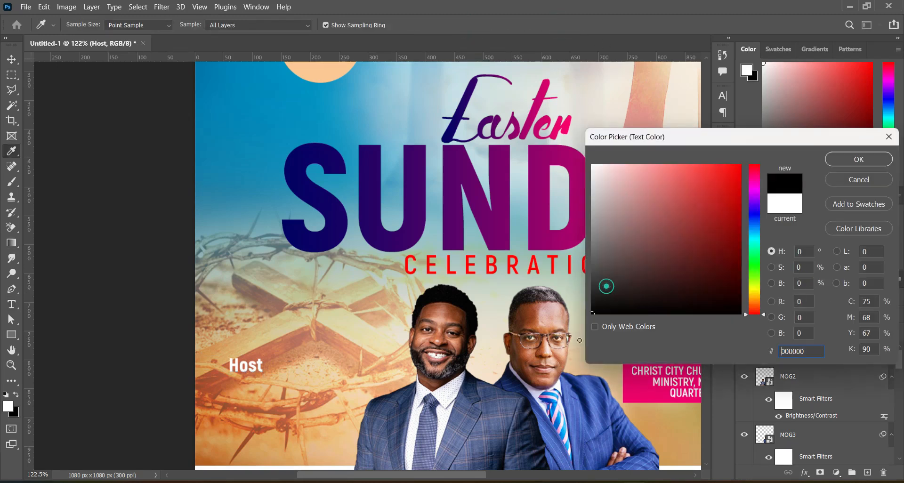
click(865, 161)
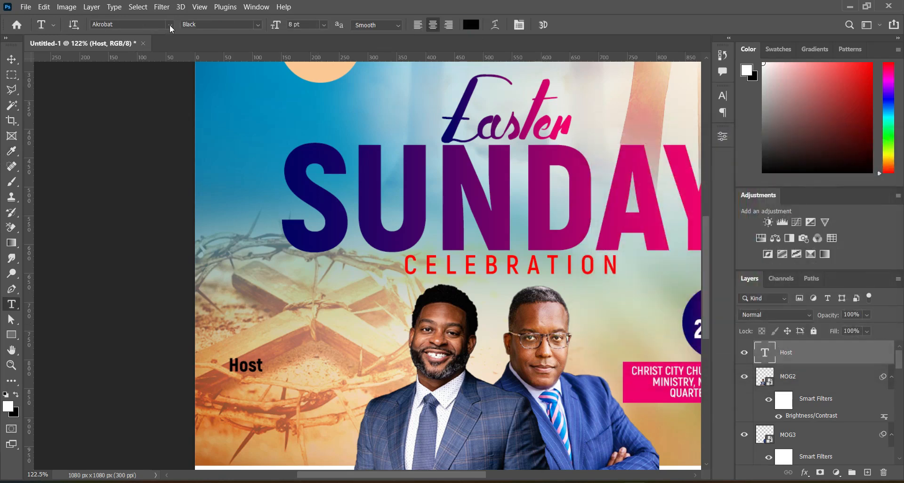
click(170, 24)
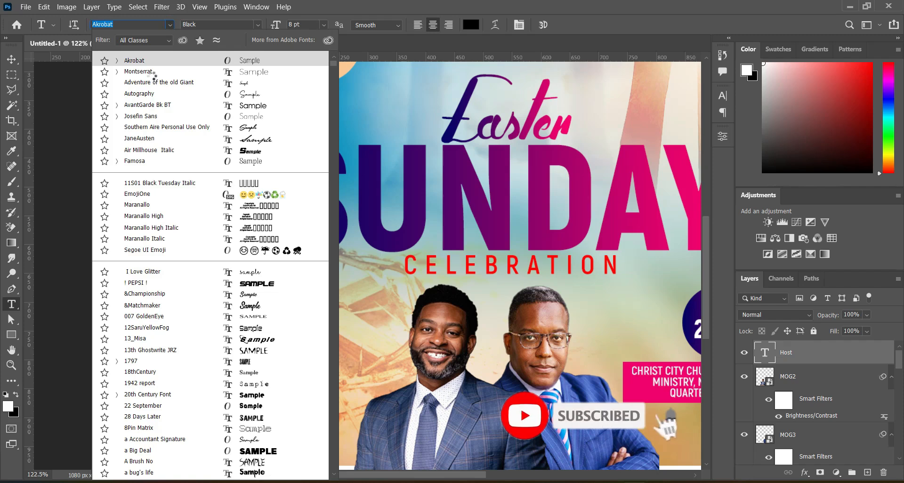
click(139, 93)
click(11, 59)
drag(258, 368, 260, 373)
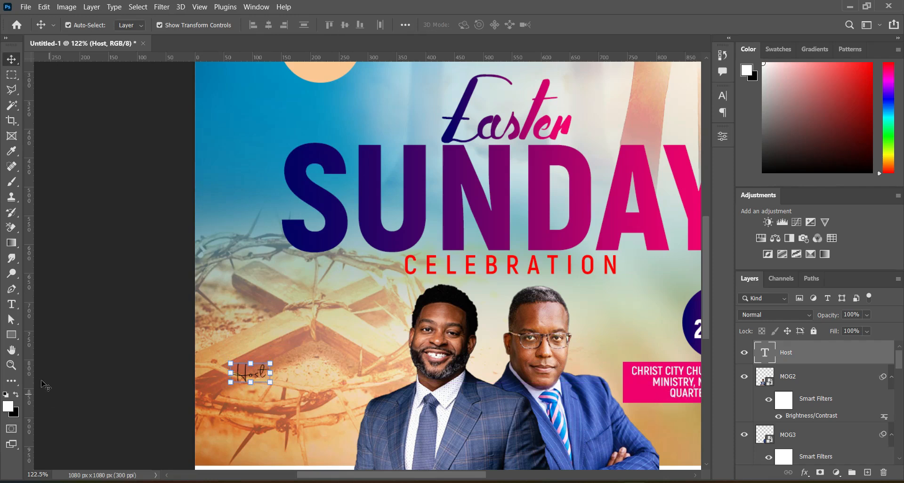
Step: Add a text line below Host by pasting the word Pastor copied from the notes document
click(11, 304)
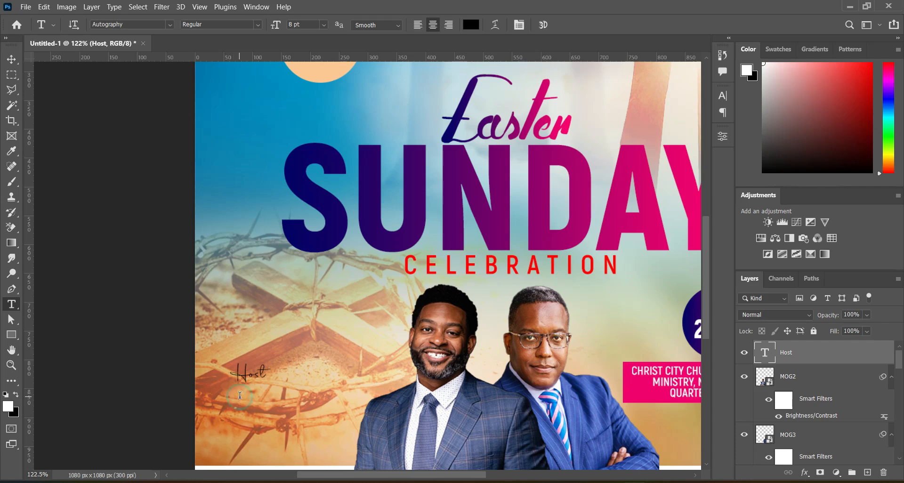
click(240, 396)
key(alt+Tab)
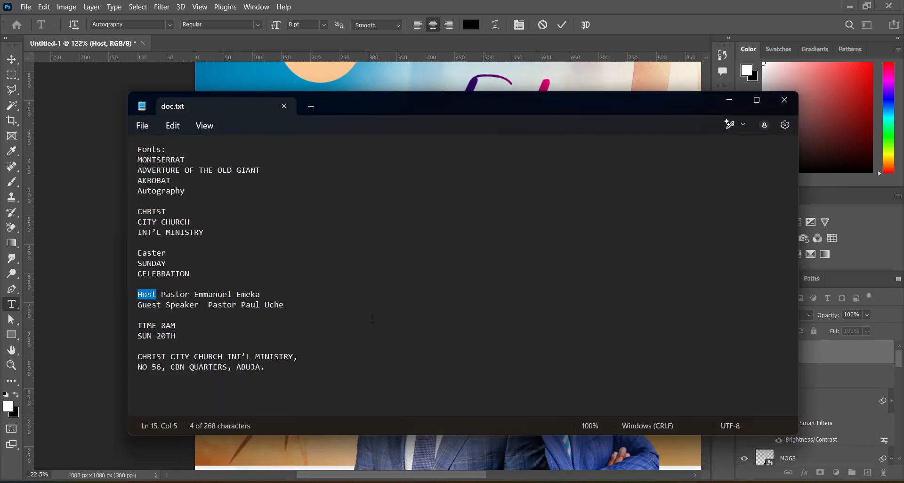
key(Right)
key(Right)
key(shift+Right)
key(shift+Right)
key(shift+Right)
key(shift+Right)
key(shift+Right)
key(shift+Right)
key(shift+Right)
key(shift+Right)
key(shift+Right)
key(shift+Right)
key(shift+Right)
key(shift+Right)
key(shift+Right)
key(shift+Right)
key(shift+Right)
key(shift+Right)
key(shift+Right)
key(shift+Right)
key(shift+Right)
key(shift+Right)
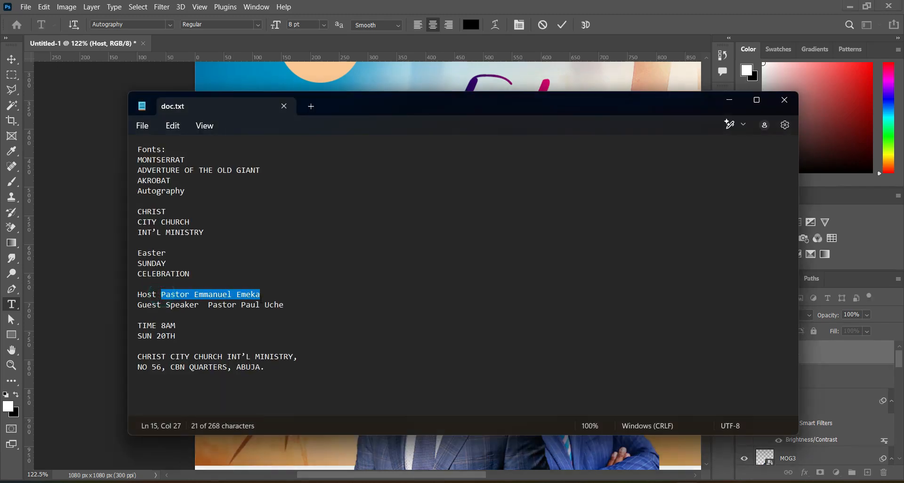
key(shift+Left)
key(ctrl+c)
key(alt+Tab)
key(ctrl+v)
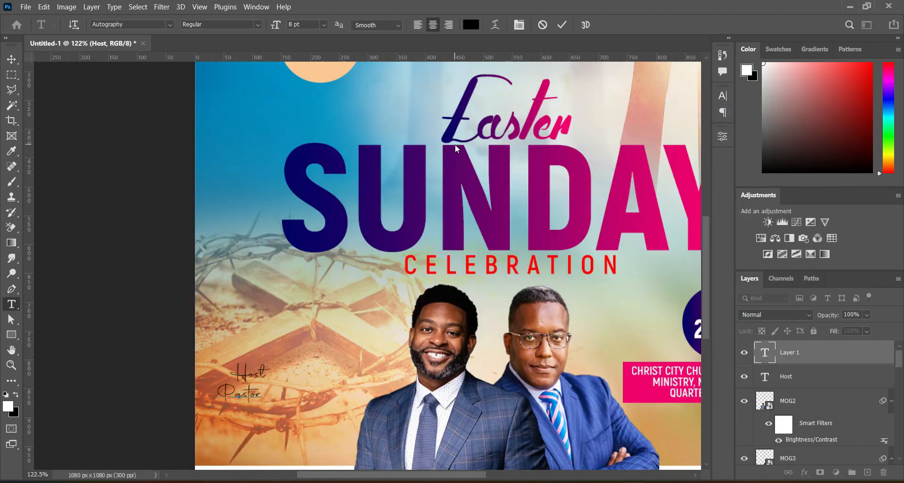
click(562, 24)
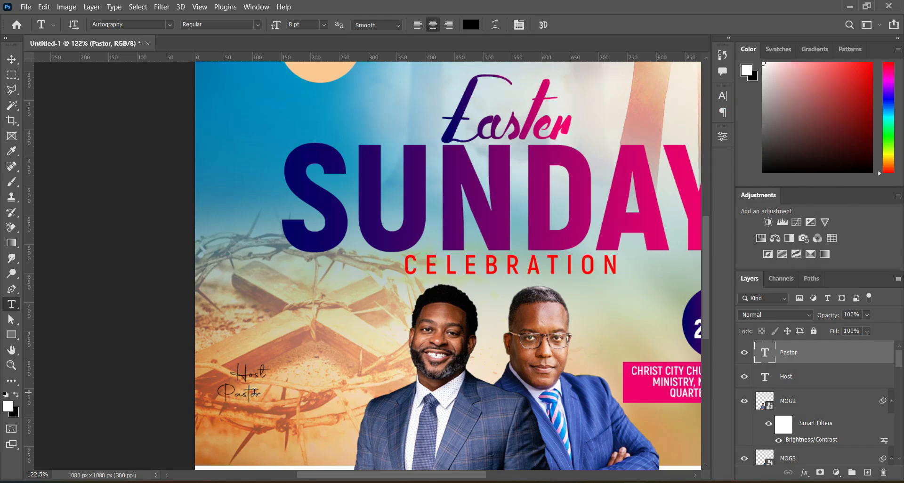
Step: Shift the Pastor text slightly right under Host and set its font to Akrobat
mouse_move(245, 398)
mouse_down()
mouse_move(272, 393)
mouse_move(262, 394)
mouse_up()
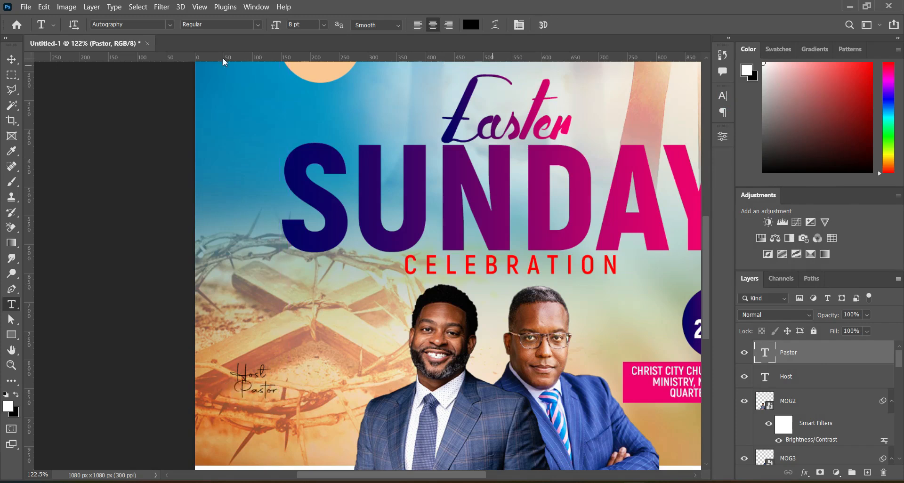
click(170, 24)
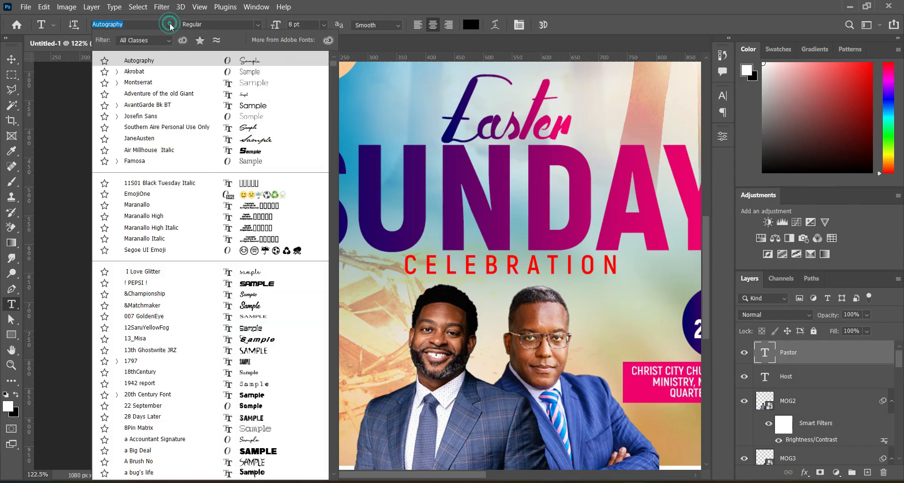
click(135, 72)
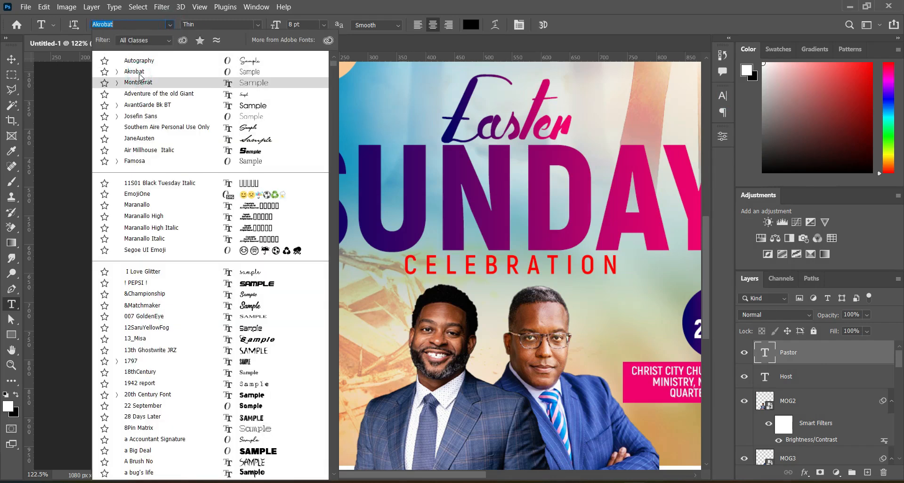
Step: Set the Pastor text to Akrobat Bold and change its colour to white, ffffff
click(258, 25)
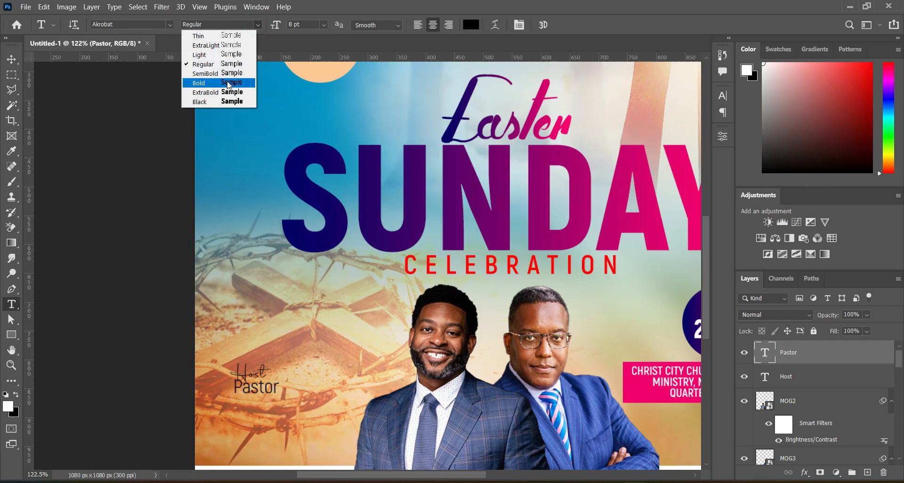
click(226, 83)
click(469, 27)
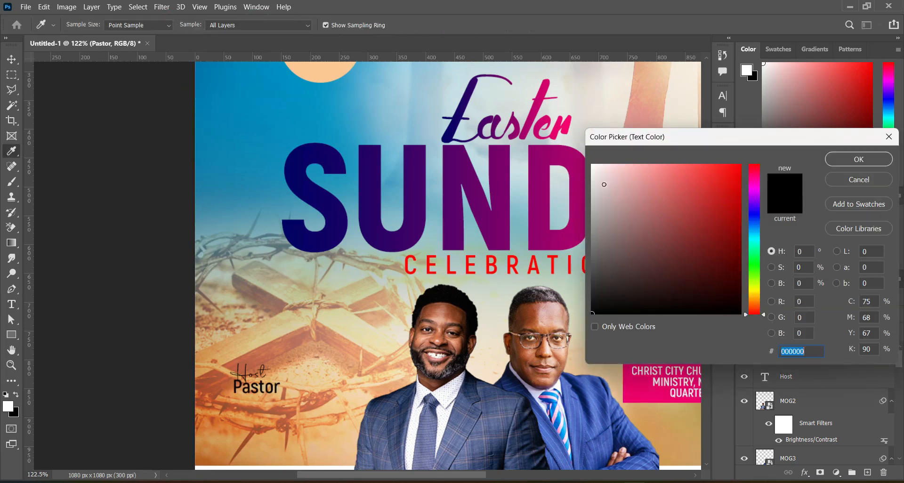
drag(608, 195, 583, 154)
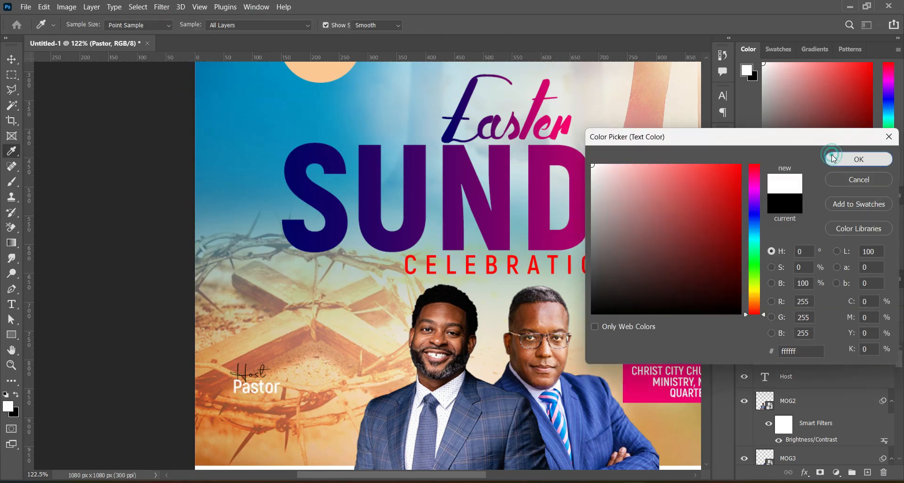
click(833, 159)
Step: Scale the Pastor text down to about 80% and apply the transform
key(ctrl+t)
drag(281, 385, 274, 381)
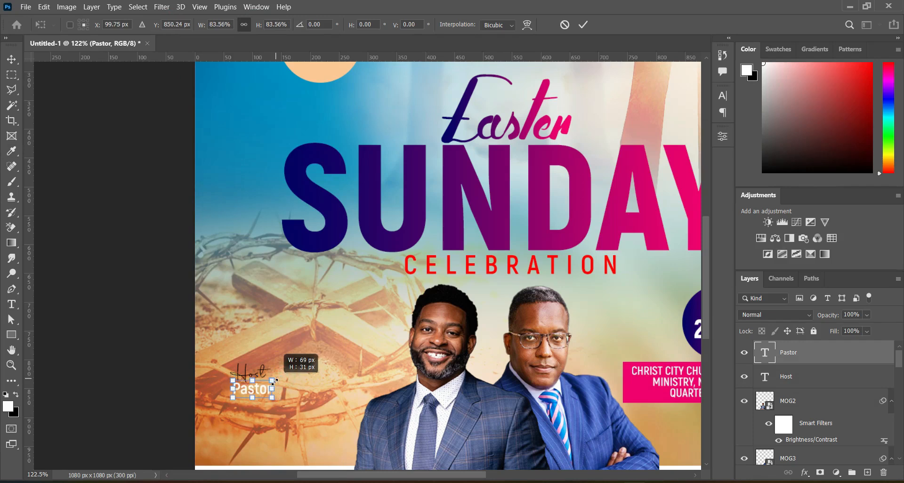
click(583, 25)
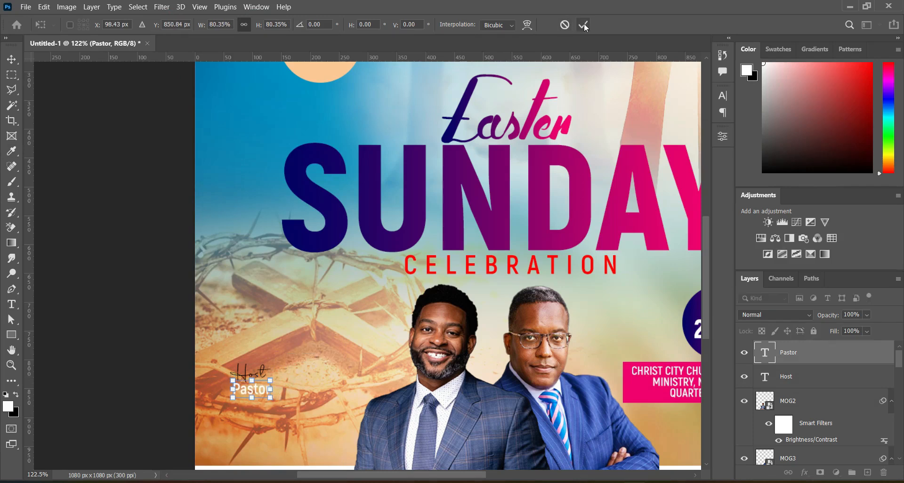
click(160, 348)
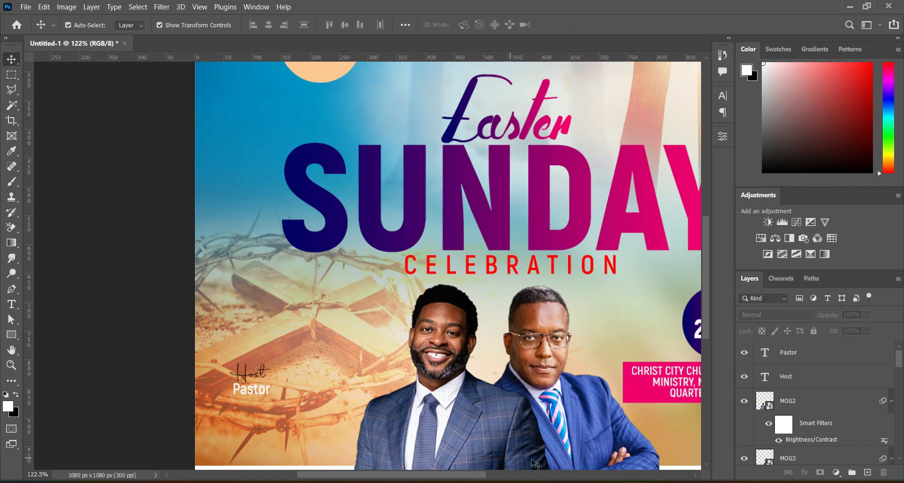
Step: Duplicate the Pastor line below itself and replace its text with the host pastor's name copied from the notes document
key(alt+Tab)
drag(193, 294, 261, 294)
key(ctrl+c)
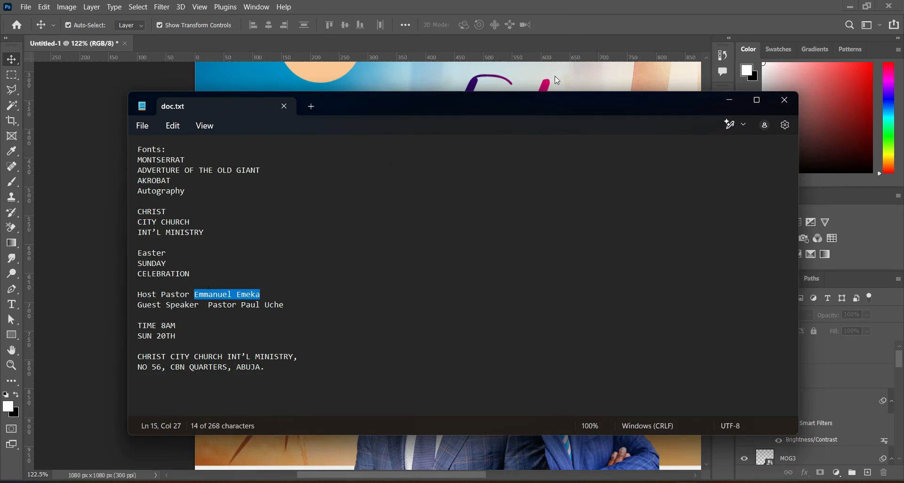
click(725, 102)
click(159, 332)
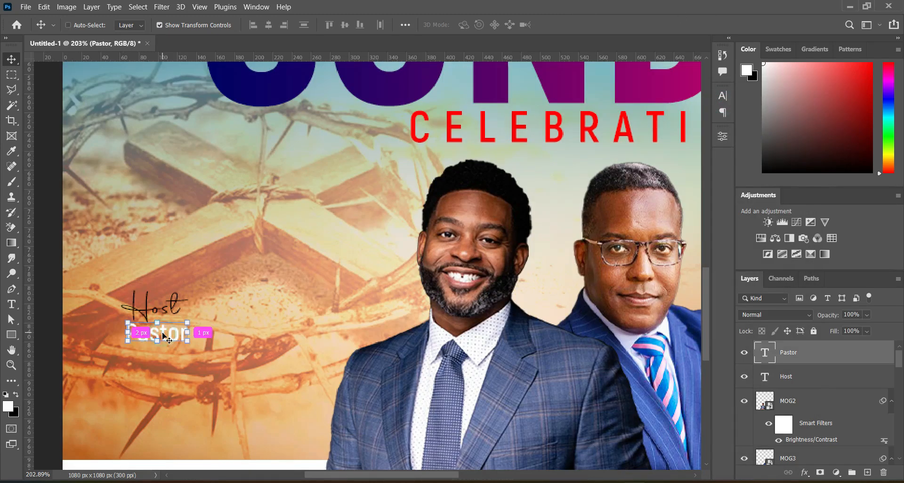
drag(162, 335, 162, 360)
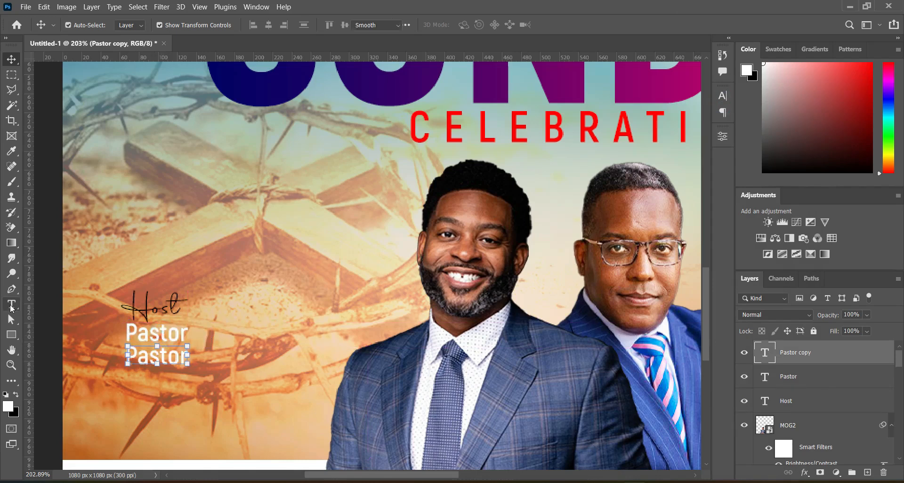
key(t)
click(147, 358)
key(ctrl+a)
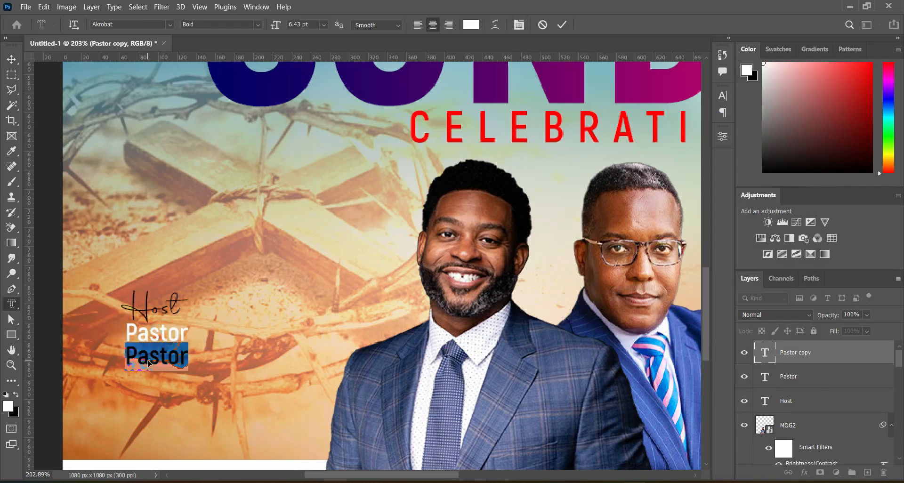
key(ctrl+v)
click(562, 25)
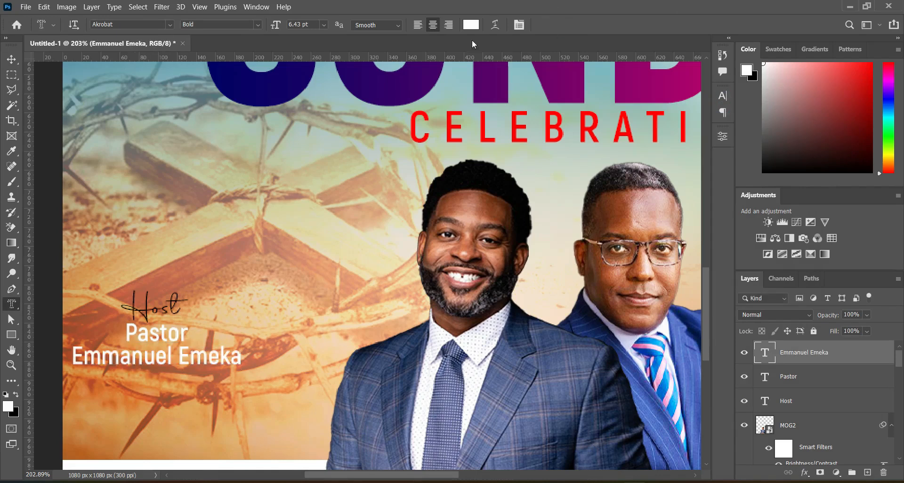
Step: Left-align the host pastor's name and move it into place directly under Pastor
click(417, 25)
drag(221, 359, 190, 354)
key(ctrl+Up)
key(ctrl+Up)
key(ctrl+Up)
click(6, 60)
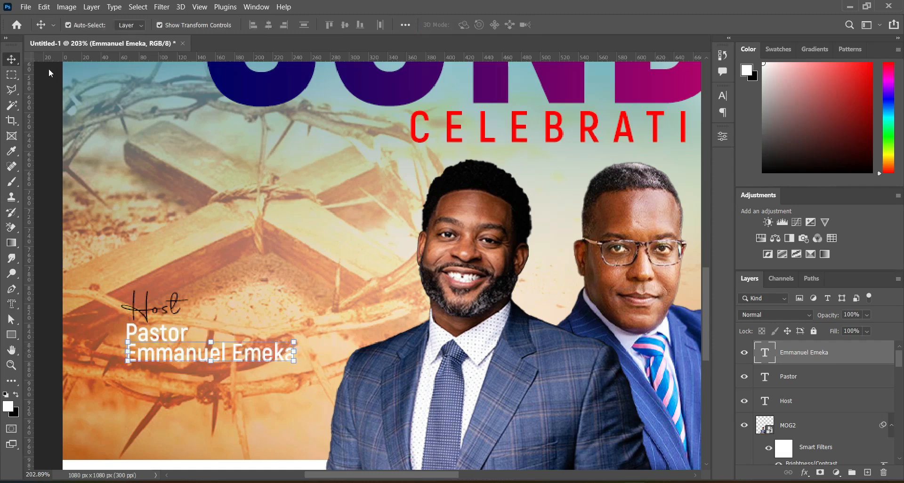
Step: Duplicate the Host, Pastor and name text layers together and move the copies to the lower right beside the second pastor
scroll(272, 178, down, 3)
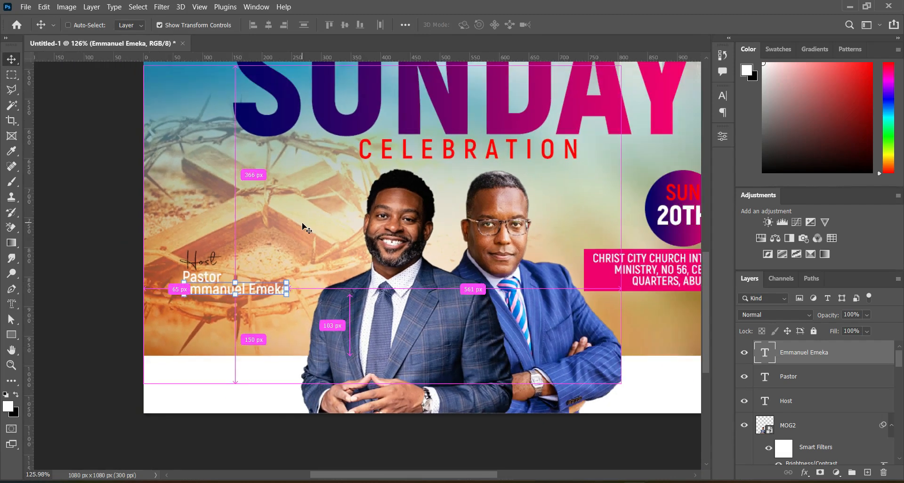
scroll(304, 224, down, 2)
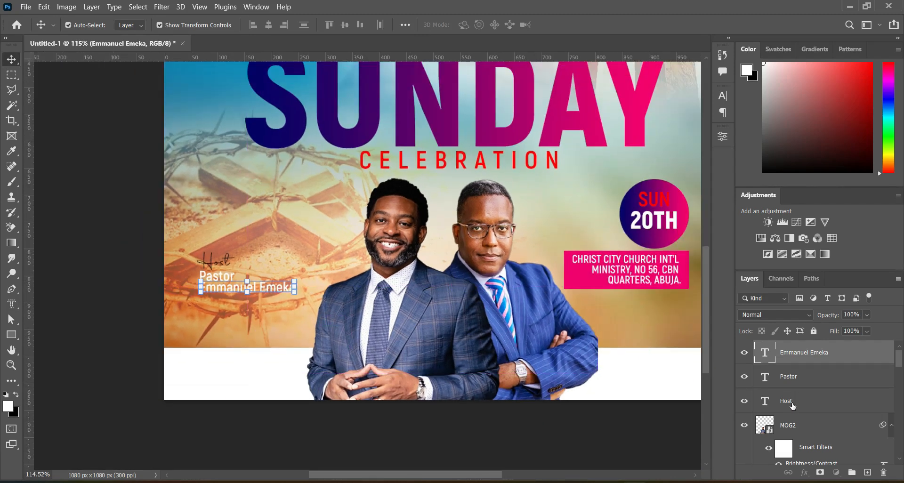
shift+click(792, 404)
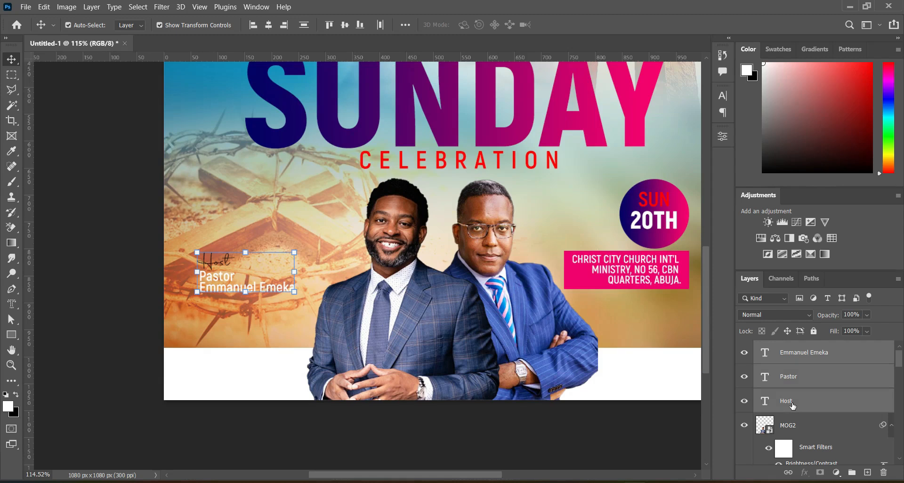
key(ctrl+j)
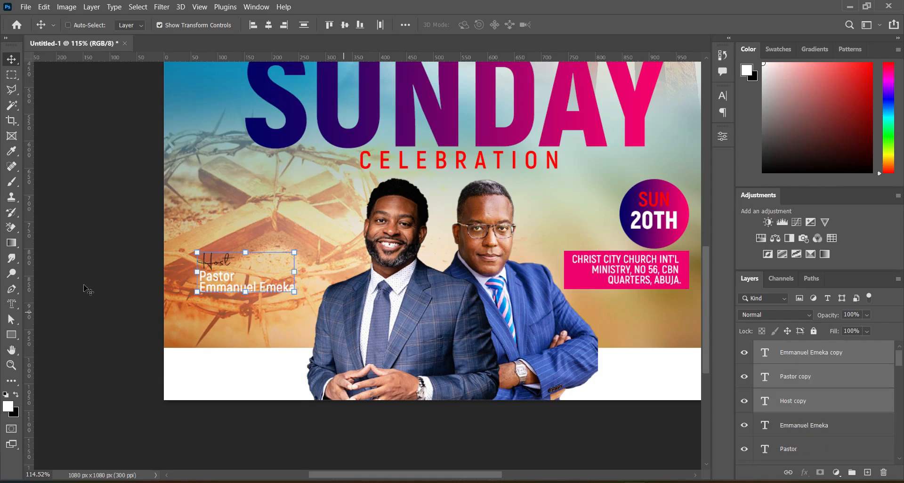
drag(226, 266, 651, 314)
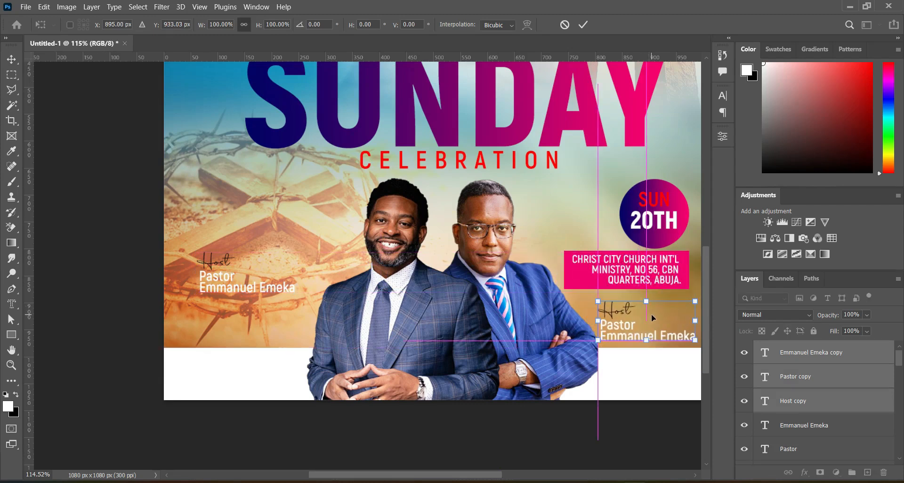
alt+scroll(492, 316, up, 2)
alt+scroll(493, 316, down, 3)
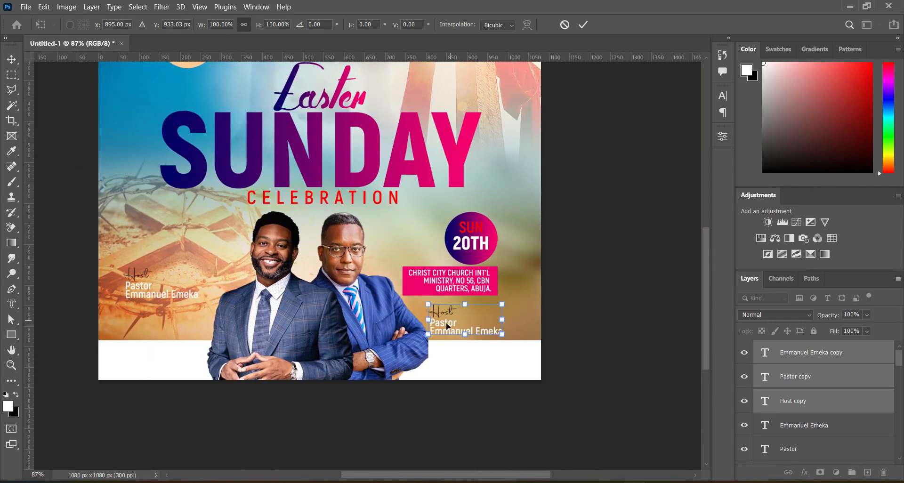
drag(447, 325, 455, 325)
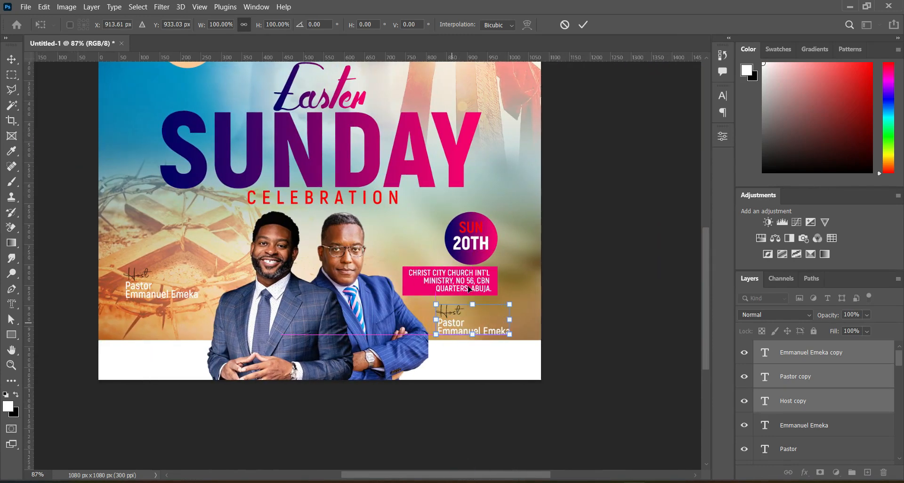
click(583, 24)
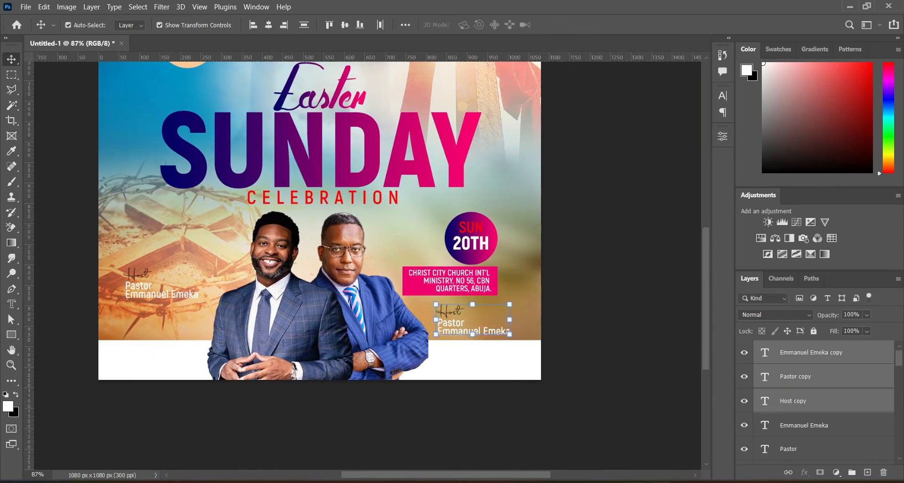
Step: Replace the copied Host label with Guest Speaker from the notes document, left-align it and shift it slightly right
click(688, 482)
drag(137, 305, 199, 308)
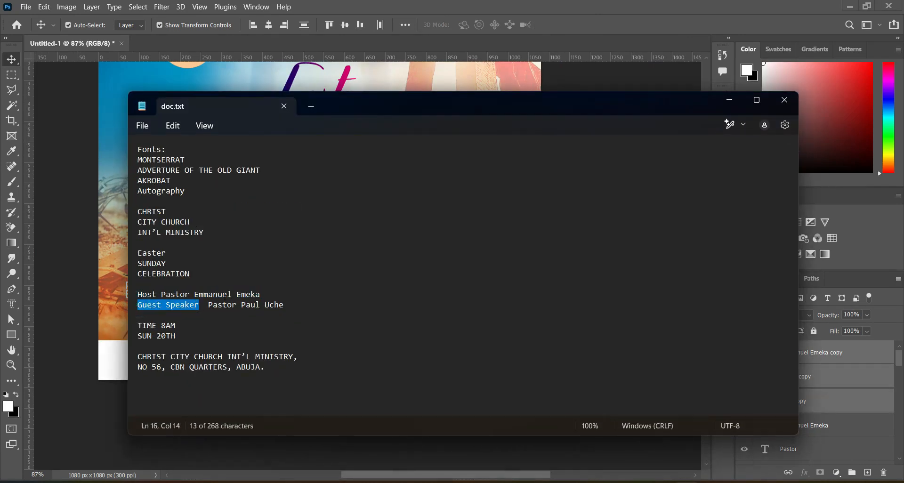
click(730, 99)
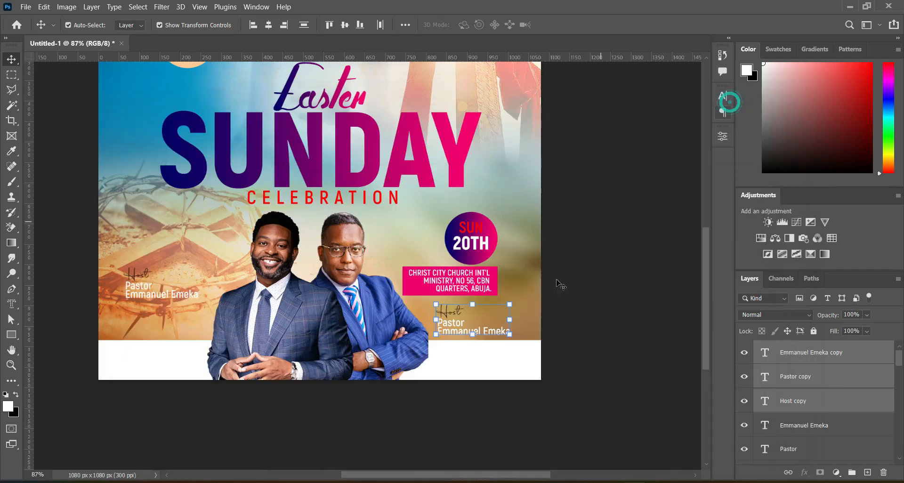
click(12, 304)
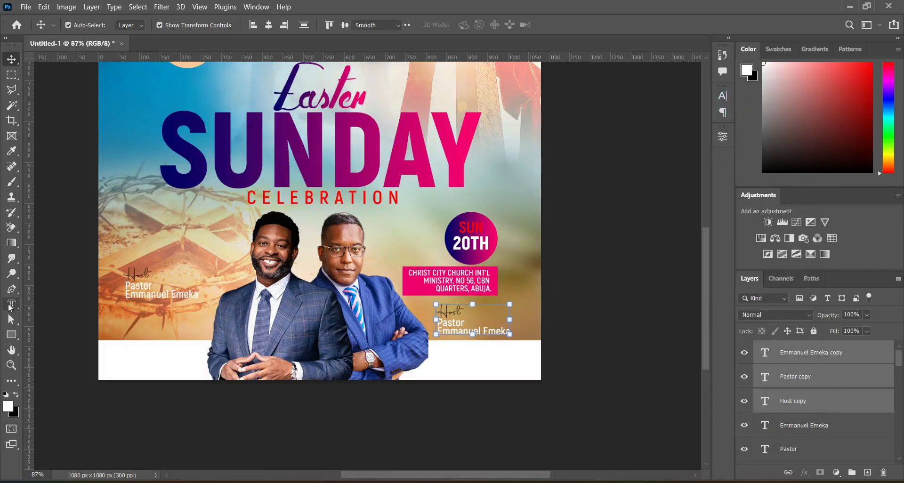
click(55, 305)
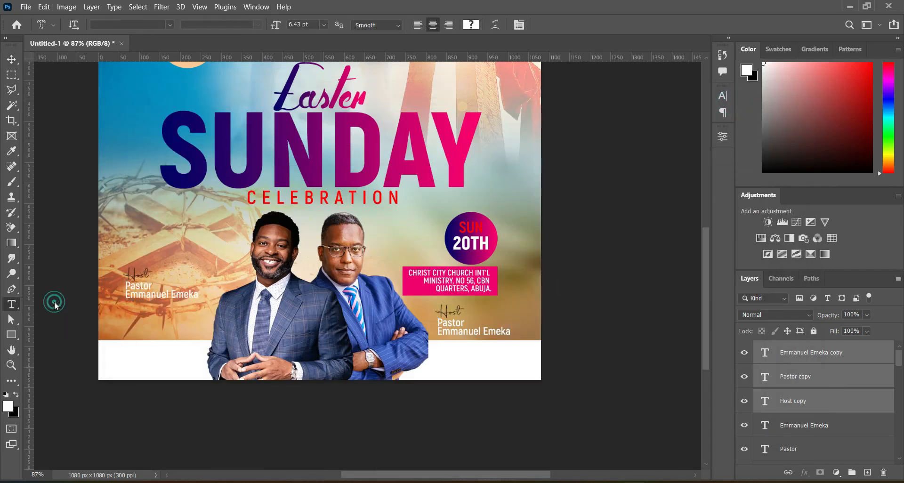
double_click(450, 311)
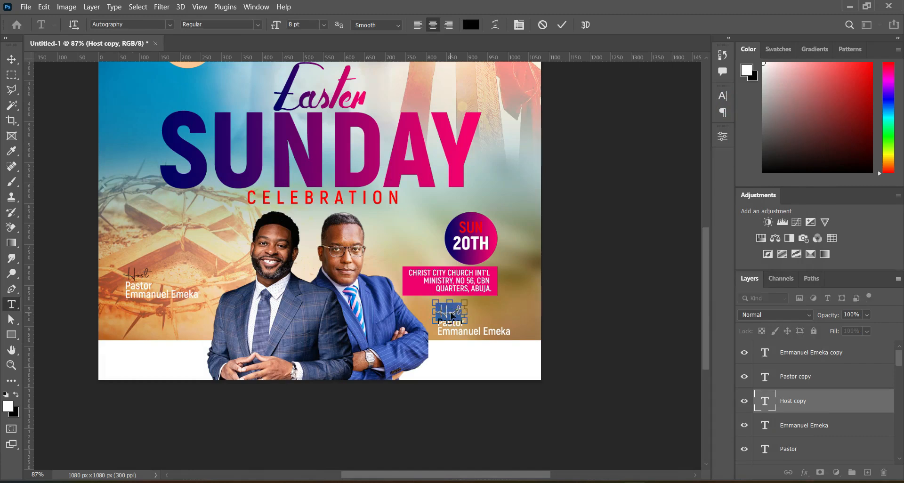
key(ctrl+v)
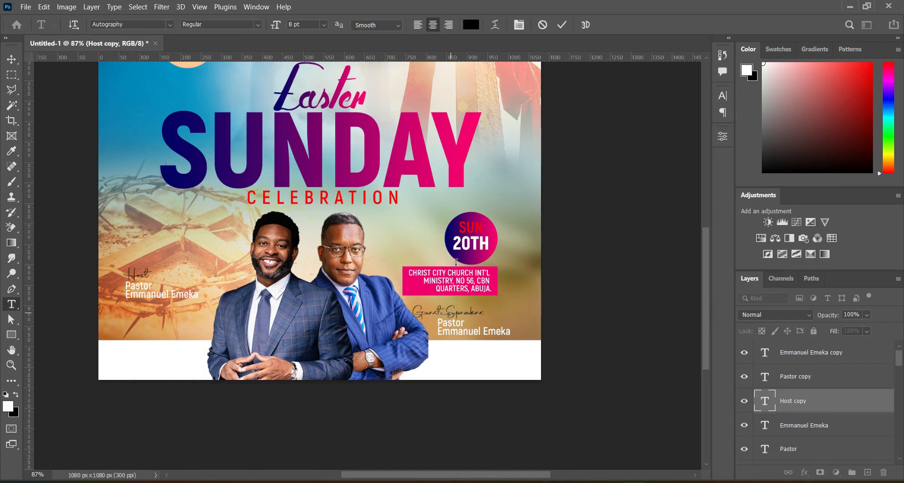
click(562, 27)
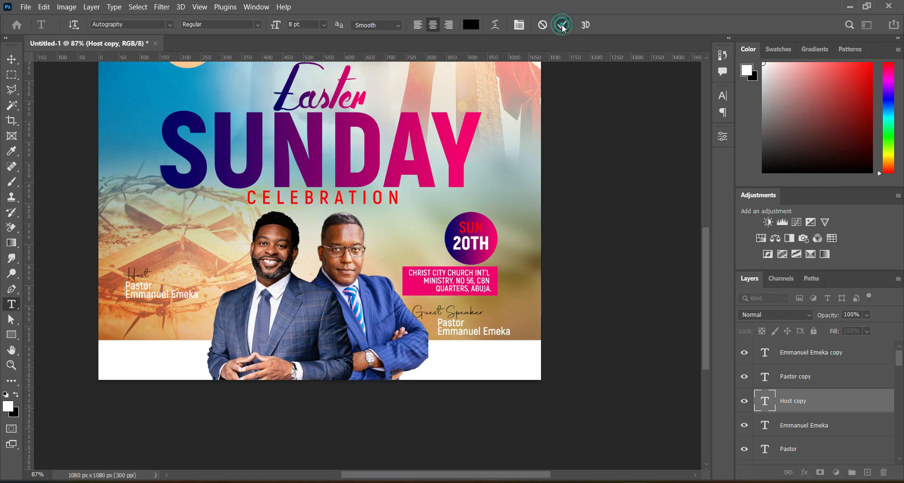
click(417, 24)
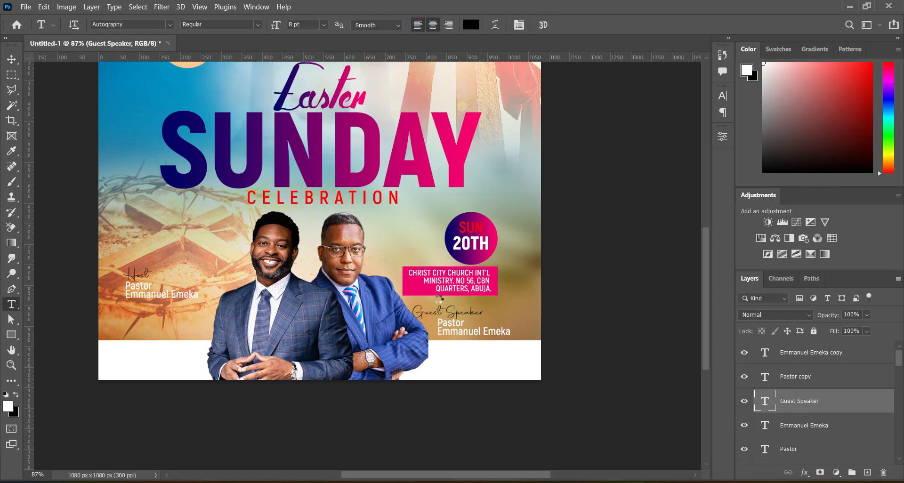
drag(437, 311, 456, 314)
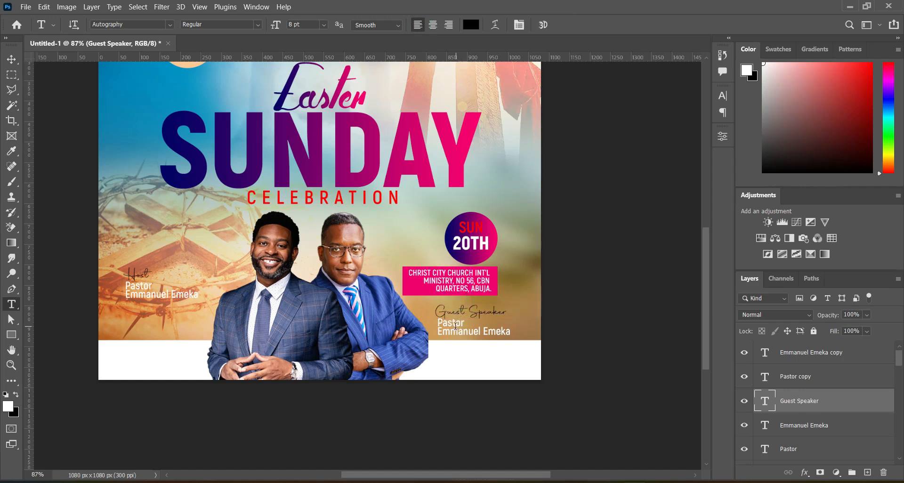
Step: Replace the copied name under the second Pastor label with the guest speaker's name copied from the notes document
click(454, 323)
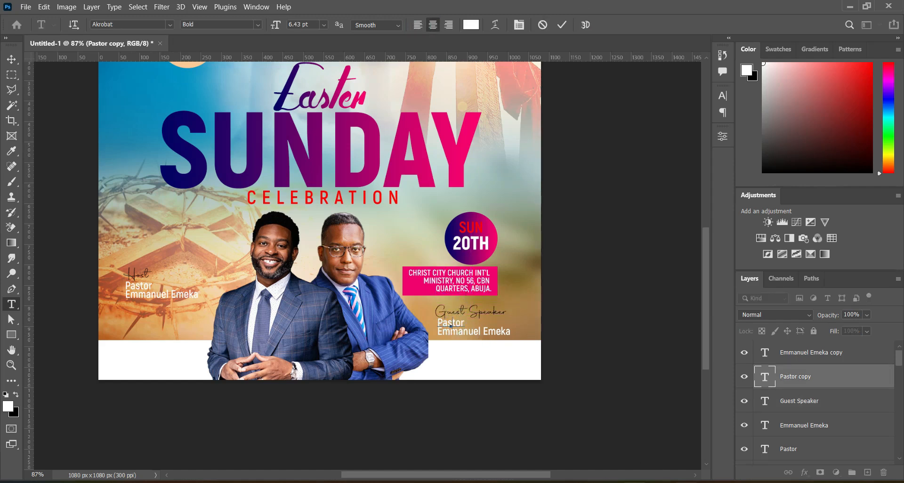
key(alt+Tab)
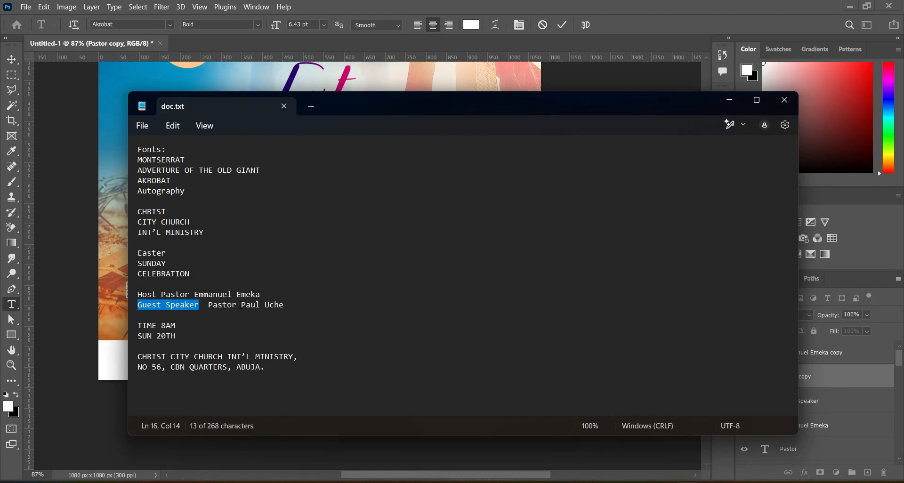
mouse_move(242, 305)
mouse_down()
mouse_move(285, 304)
mouse_move(242, 305)
mouse_up()
key(ctrl+c)
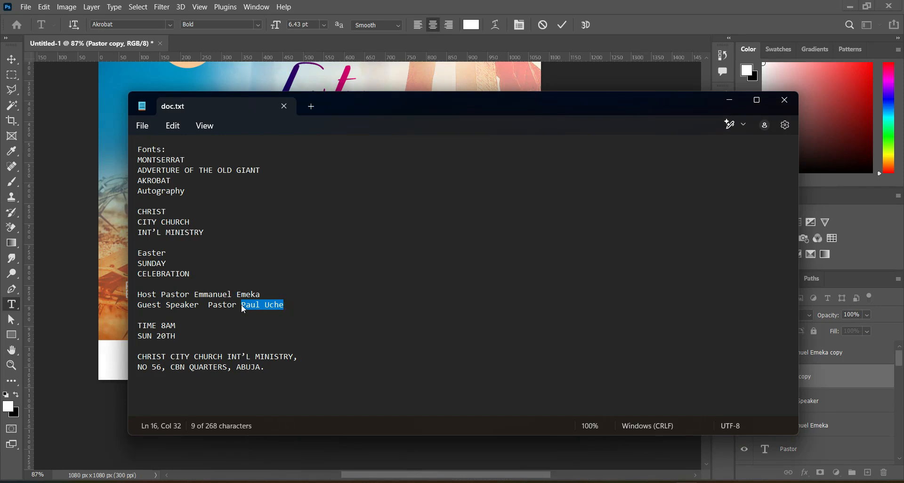
click(729, 101)
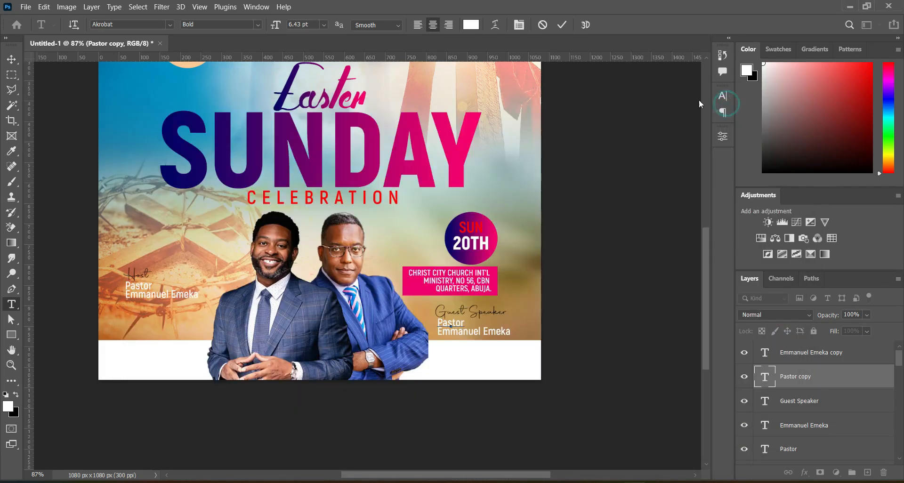
click(469, 335)
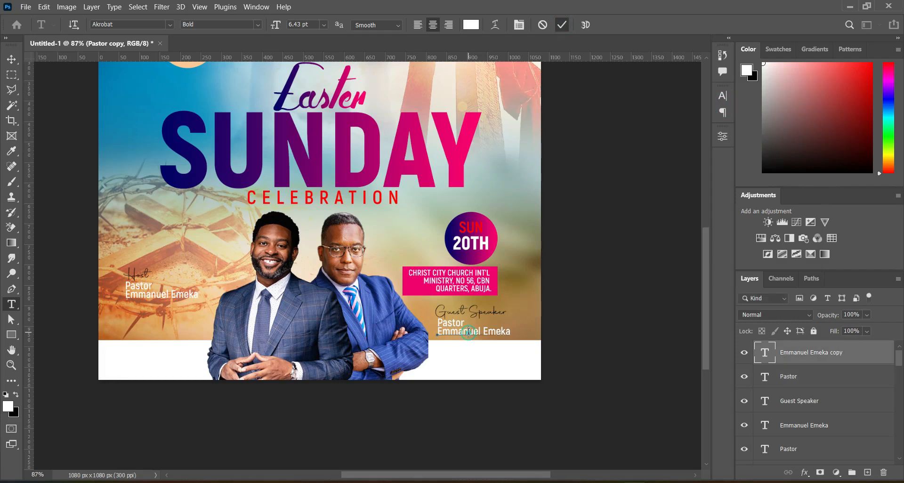
key(ctrl+a)
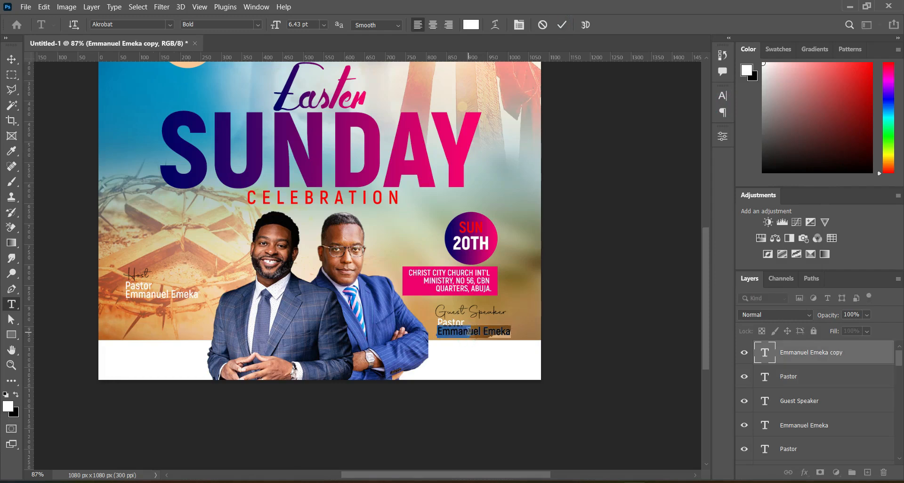
key(ctrl+v)
click(562, 25)
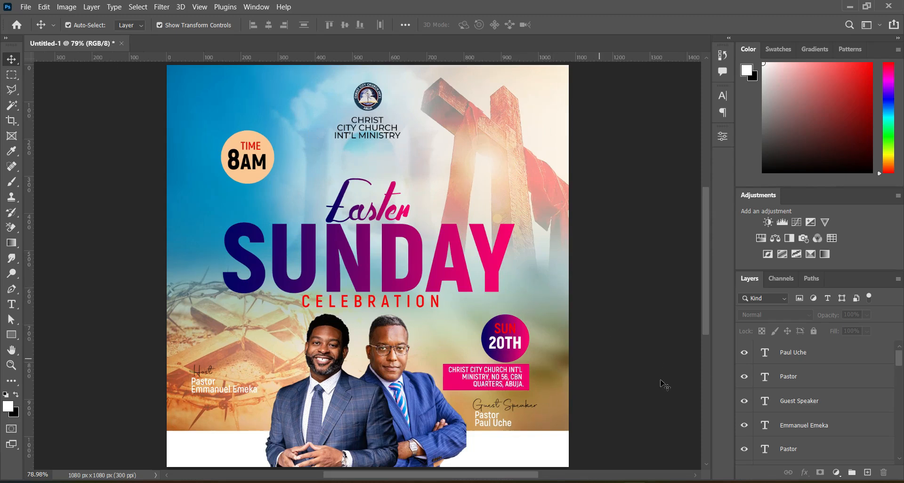
Step: Group the date badge and church address layers together and nudge the group slightly upward
scroll(784, 422, down, 5)
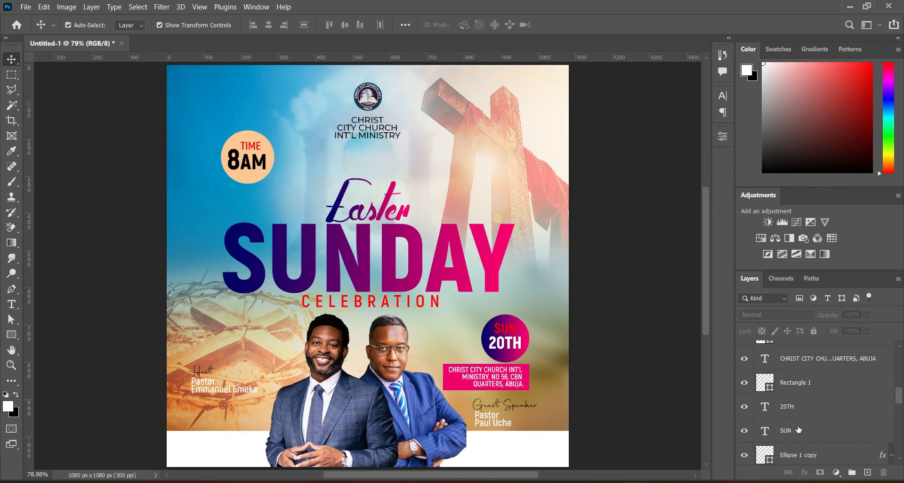
click(799, 452)
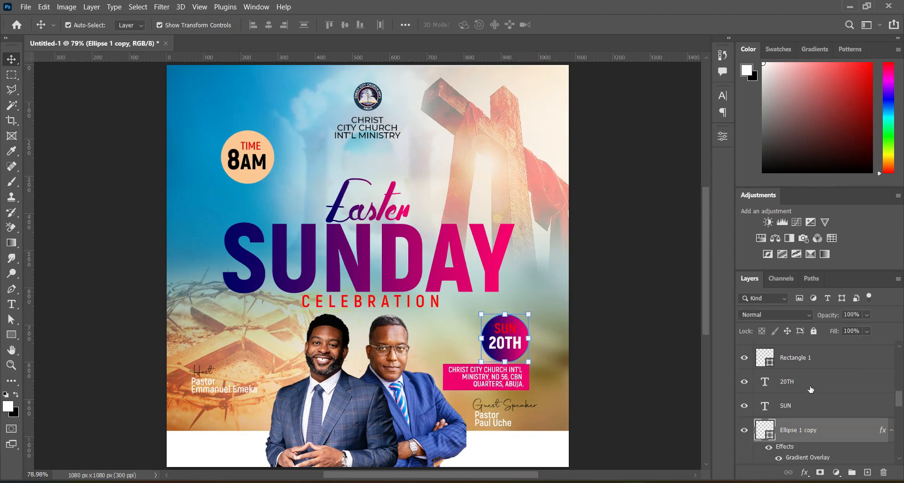
scroll(803, 378, up, 2)
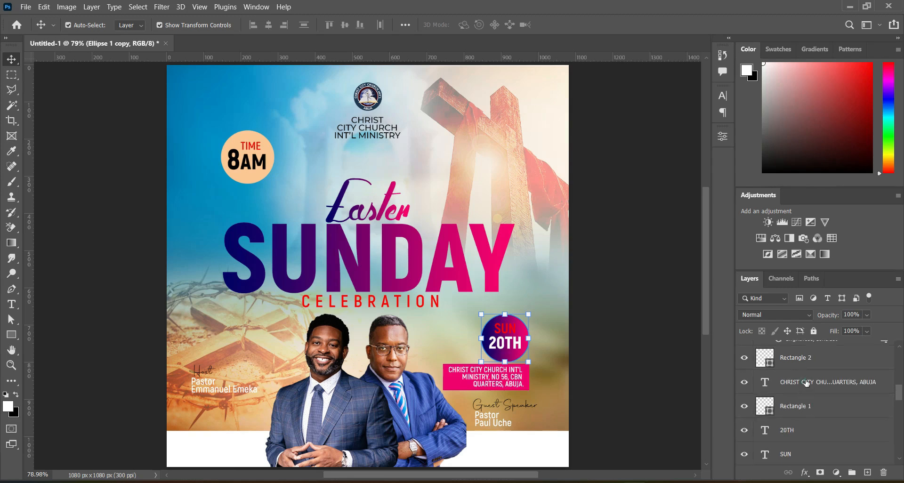
shift+click(806, 382)
key(ctrl+g)
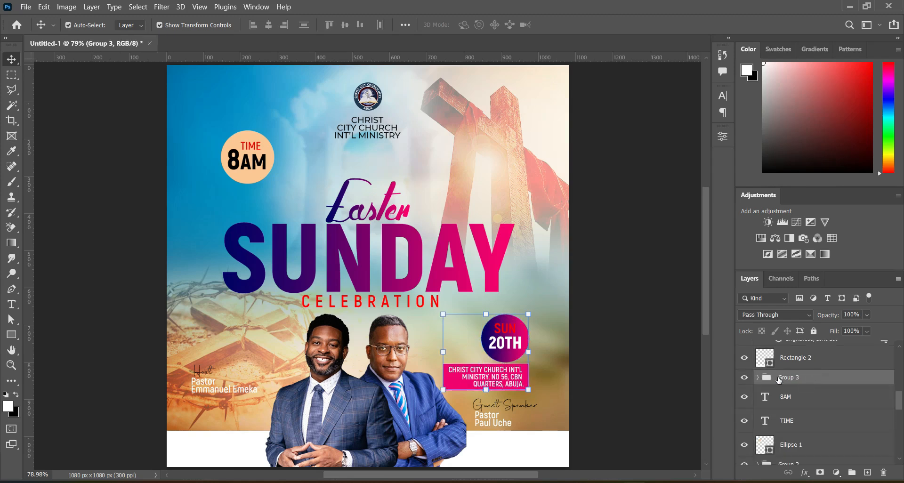
key(ctrl+t)
drag(513, 355, 513, 346)
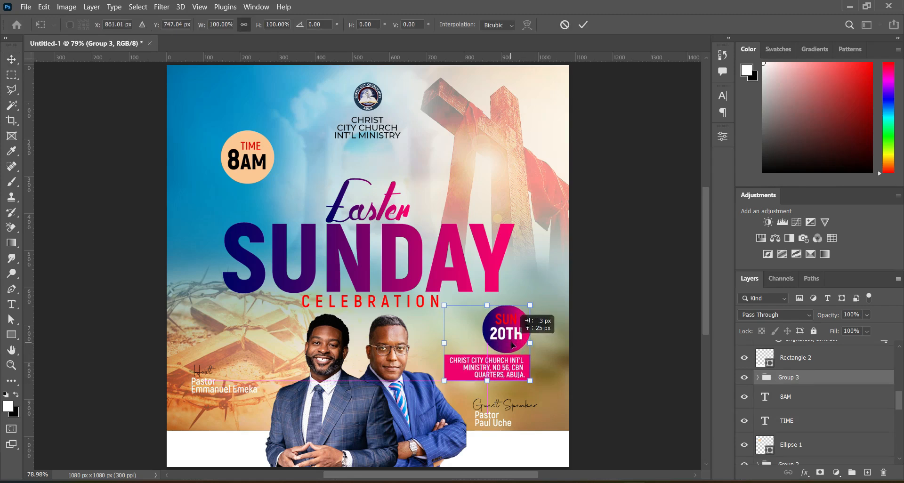
drag(513, 346, 513, 345)
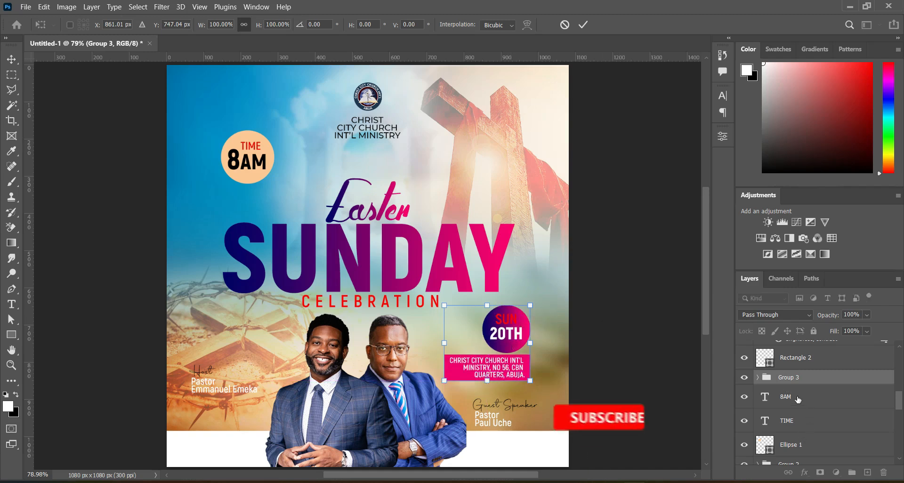
Step: Group the 8AM and TIME text layers with their circle into one time-badge group
click(795, 397)
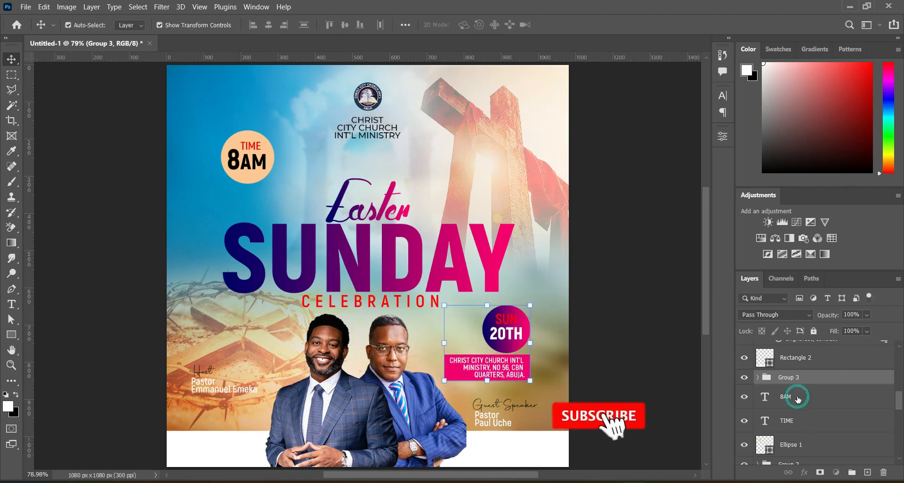
shift+click(798, 444)
click(847, 473)
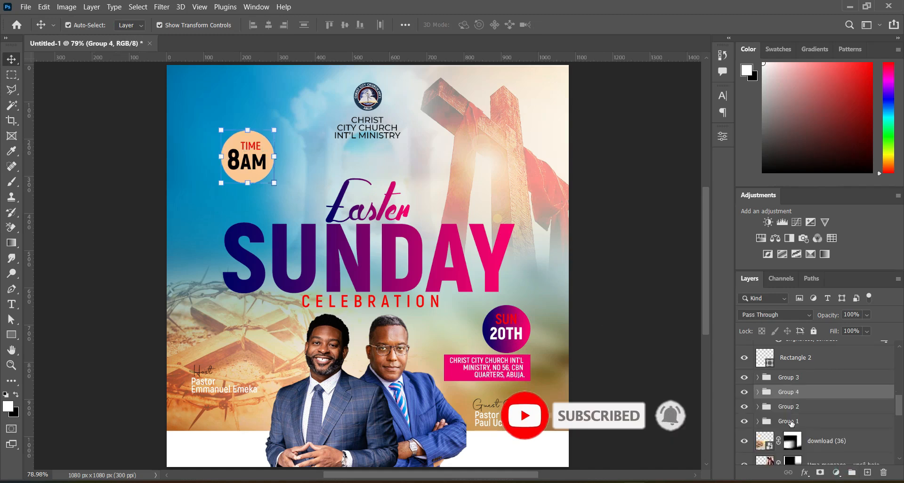
Step: Scale the Easter Sunday Celebration headline group down to about 93% from its bottom edge
click(432, 296)
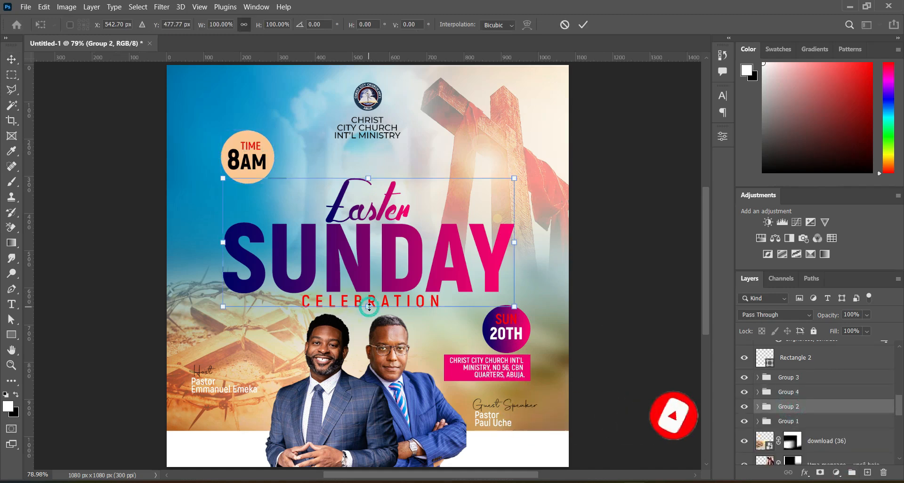
drag(369, 307, 369, 298)
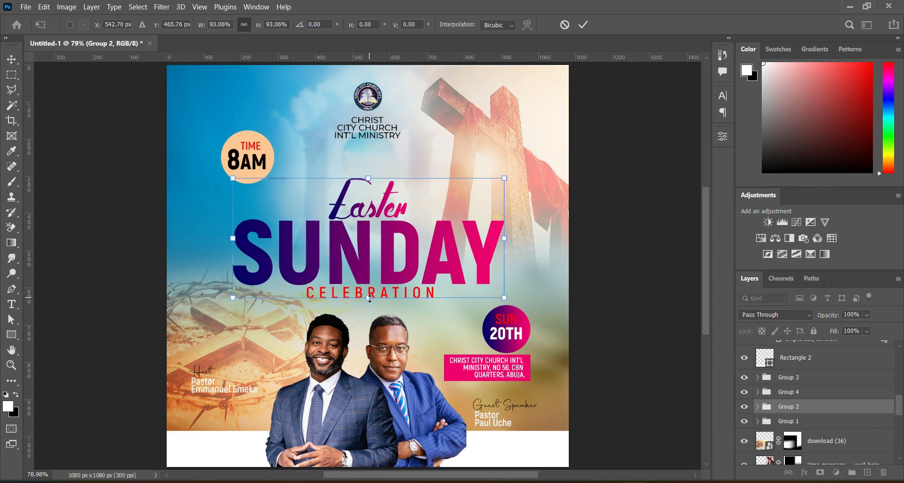
key(Return)
Step: Move the date and address group up a few more pixels
click(502, 318)
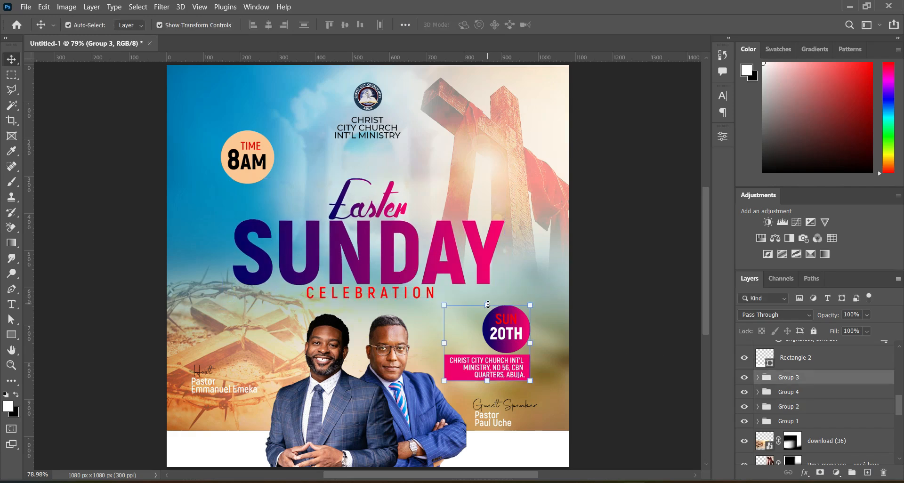
click(487, 305)
key(Up)
key(Up)
key(Up)
key(Up)
key(Up)
key(Up)
key(Up)
key(Up)
key(Up)
key(Up)
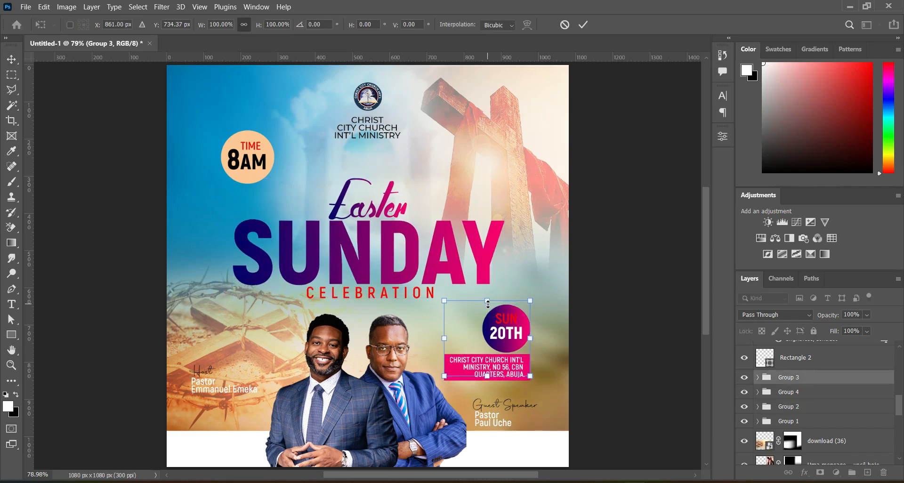
key(Return)
Step: Nudge the guest speaker's Guest Speaker, Pastor and name labels together upward and slightly left
scroll(797, 365, up, 2)
scroll(796, 365, up, 3)
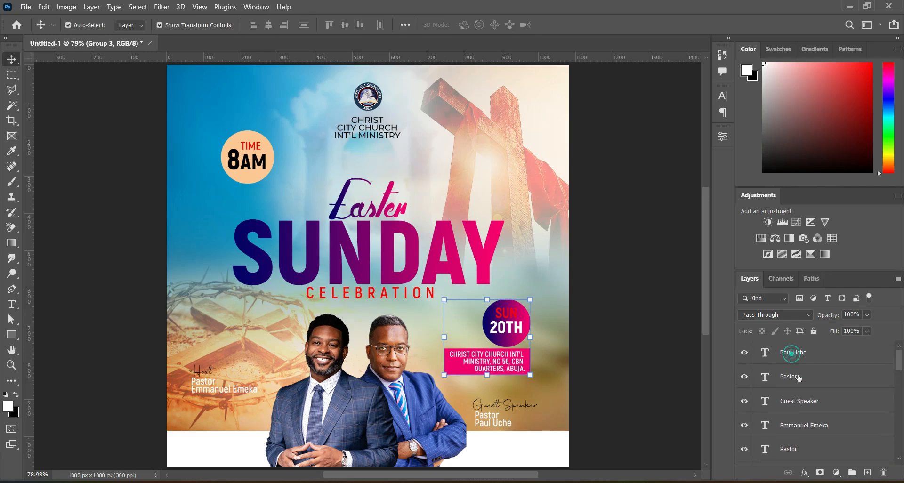
click(793, 354)
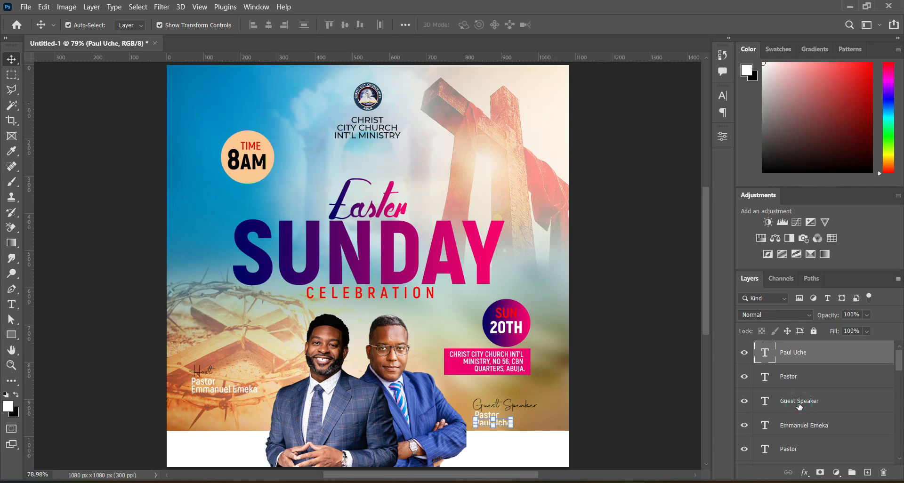
shift+click(800, 407)
key(Up)
key(Up)
key(Up)
key(Up)
key(Up)
key(Up)
key(Up)
key(Up)
key(Up)
key(Up)
key(Up)
key(Up)
key(Up)
key(Up)
key(Up)
key(Up)
key(Up)
key(Up)
key(Up)
key(Up)
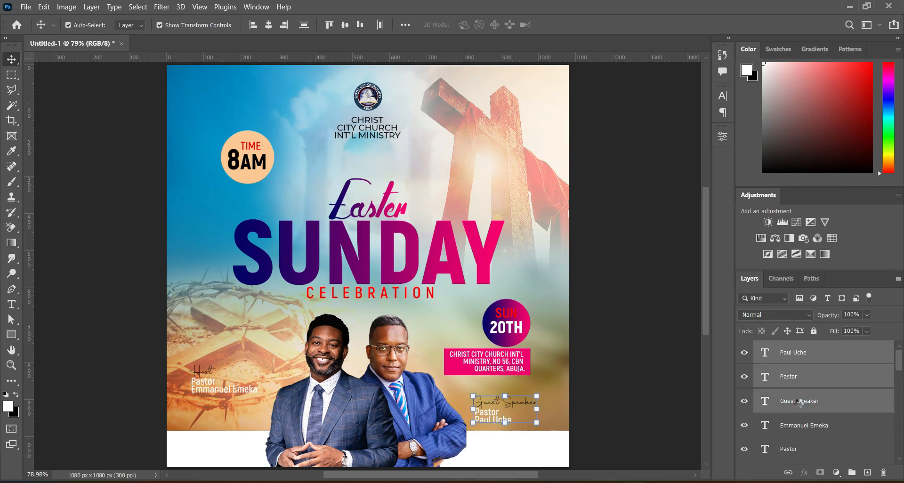
key(Up)
key(Up)
key(Up)
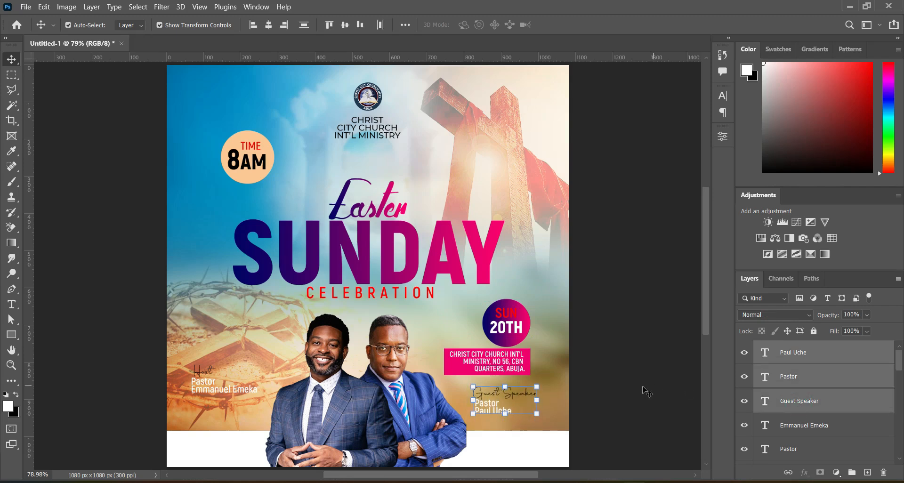
key(Left)
key(Left)
key(Left)
key(Left)
key(Left)
key(Left)
key(Left)
key(Left)
key(Left)
key(Left)
key(Left)
key(Left)
key(Left)
key(Left)
key(Left)
key(Left)
key(Left)
key(Left)
key(Left)
key(Left)
key(Left)
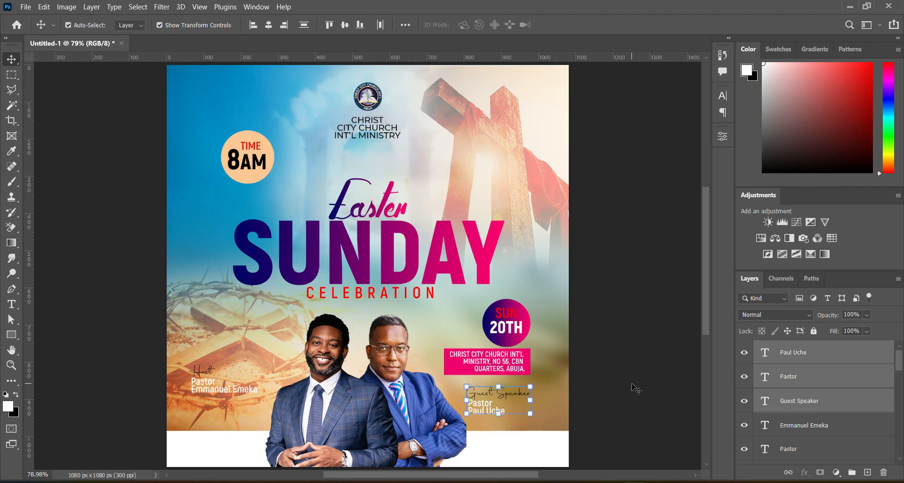
click(610, 332)
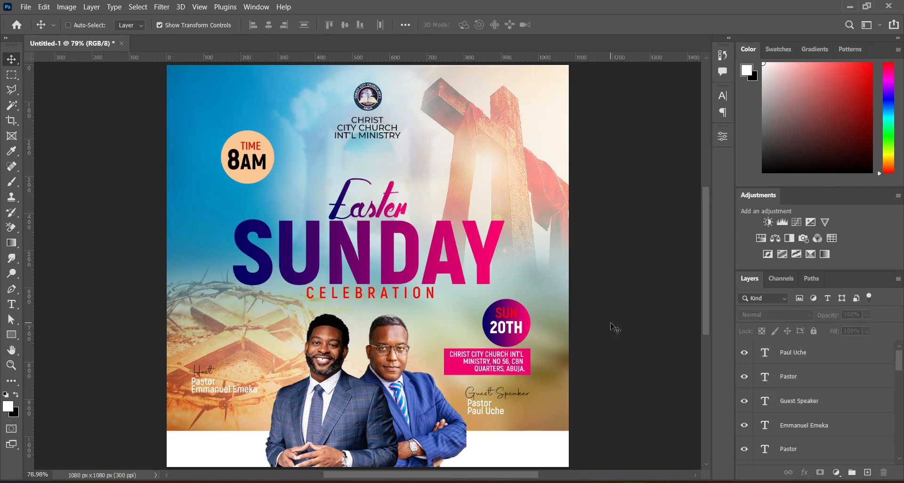